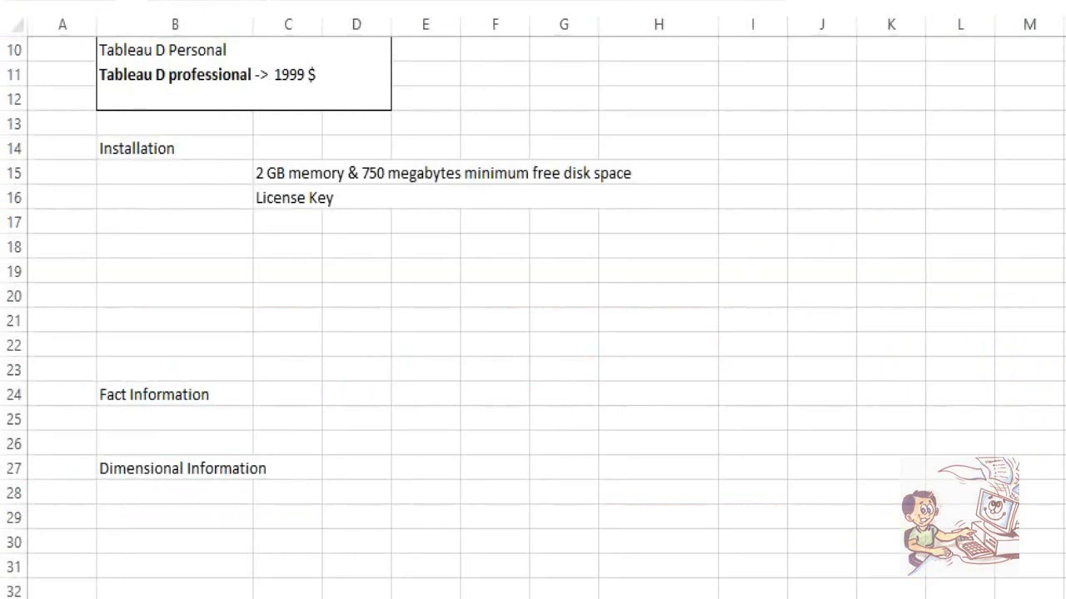
left_click(566, 393)
left_click(433, 330)
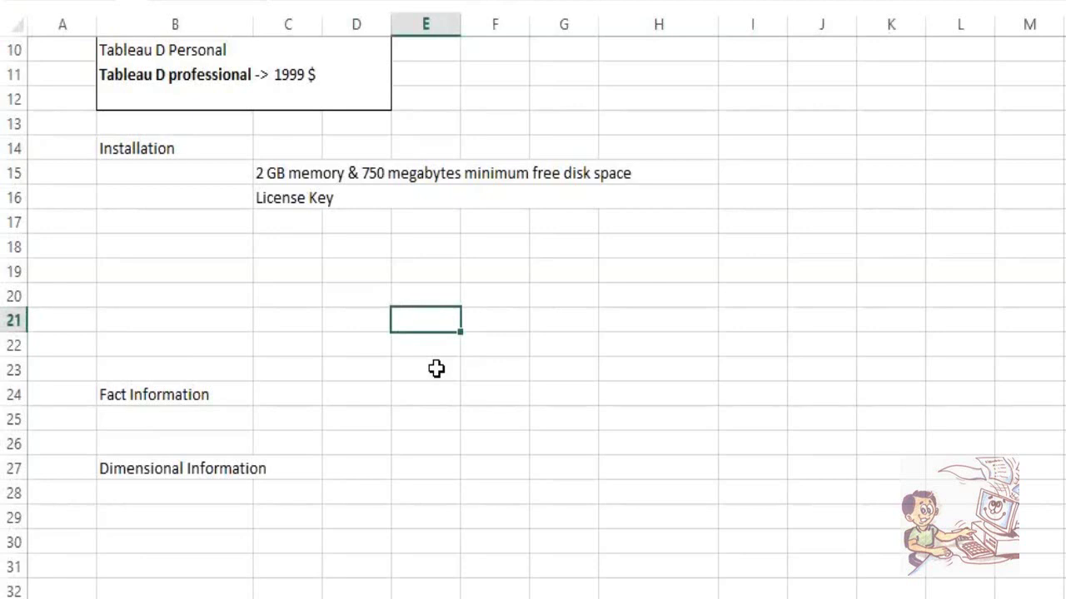
left_click(588, 375)
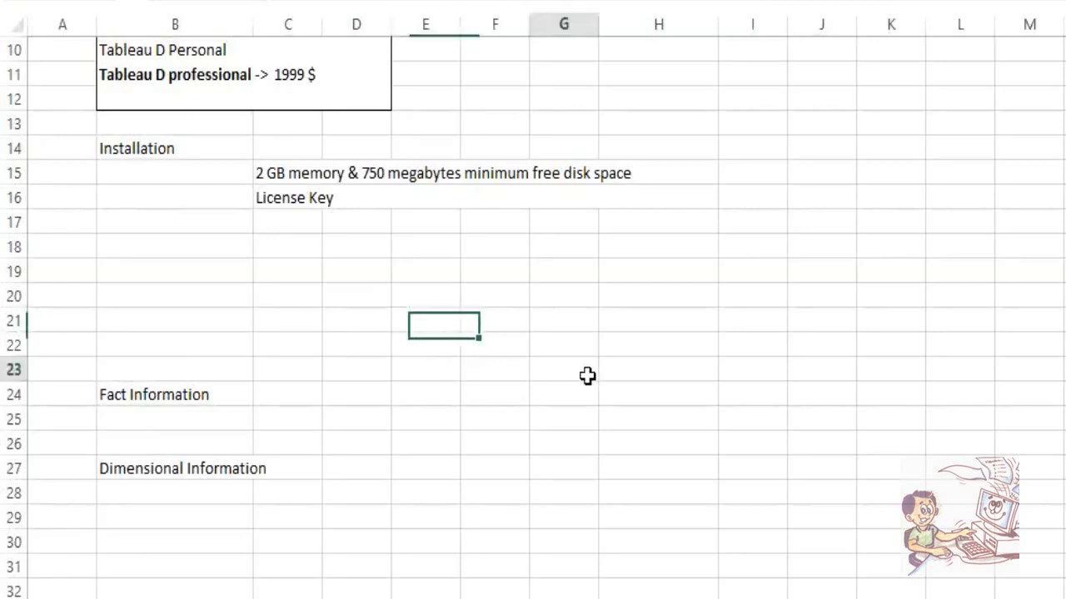
Merge cells E18:G18 into one title cell with an outside border
left_click(414, 241)
left_click(625, 253, "shift")
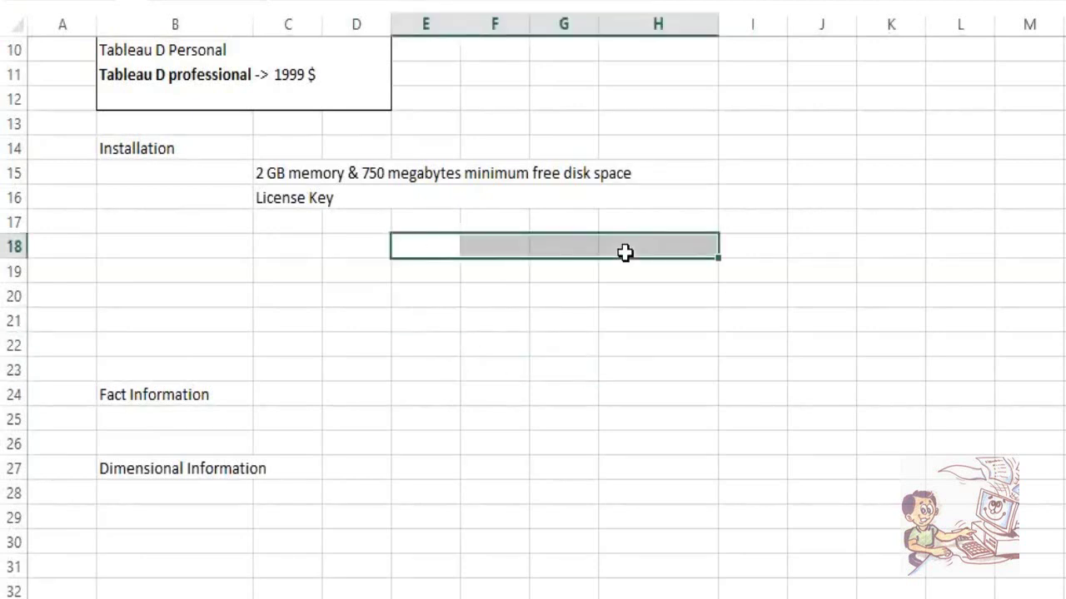
left_click(587, 249, "shift")
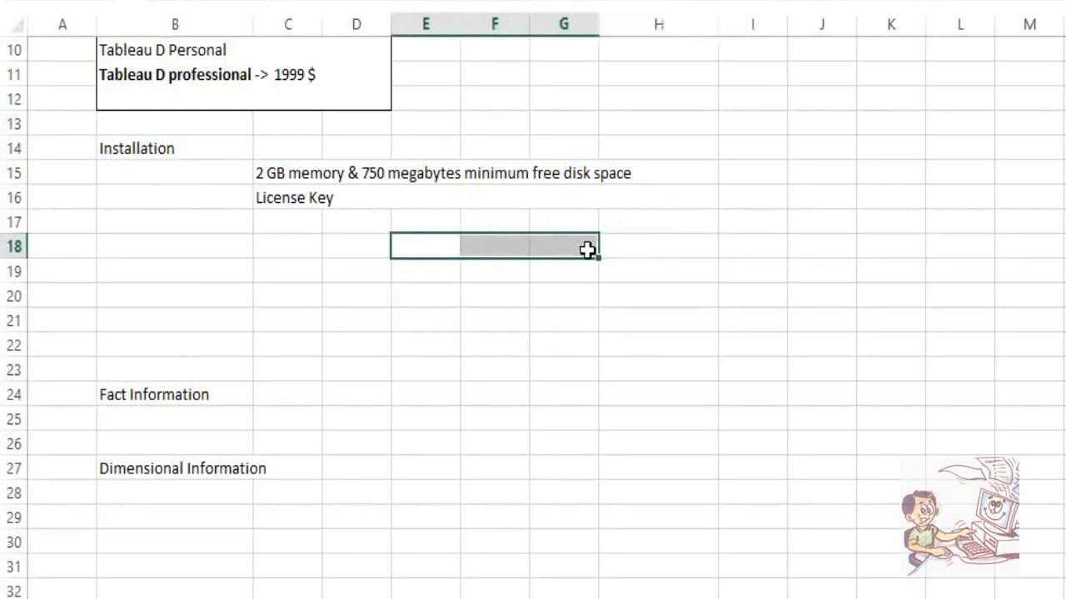
key("alt+h")
key("m")
key("c")
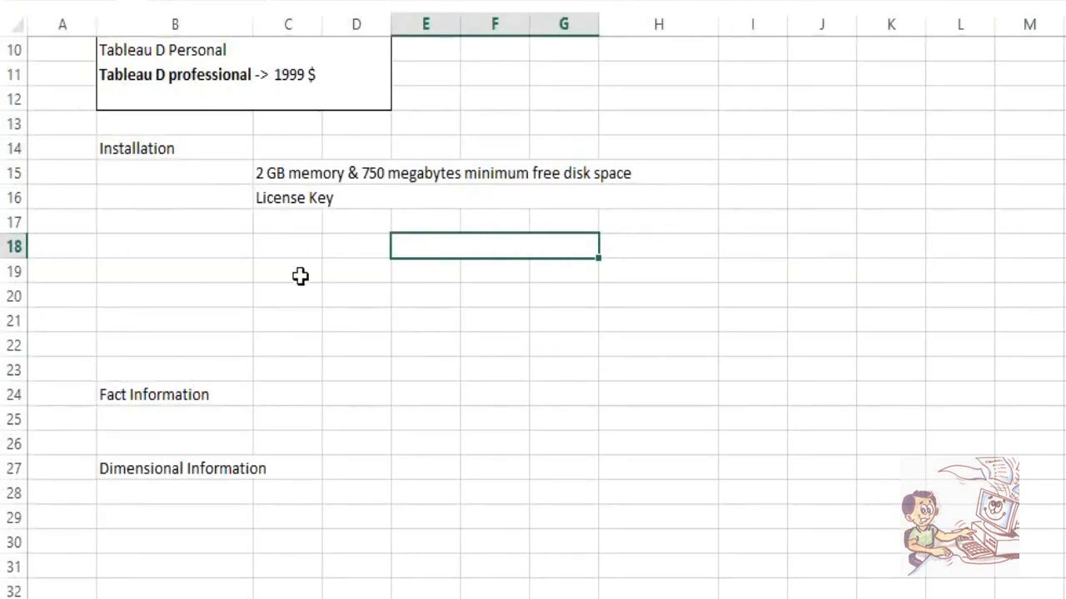
Merge the range C19:I31 below the title cell into one large box with an outside border
left_click_drag(299, 277, 775, 570)
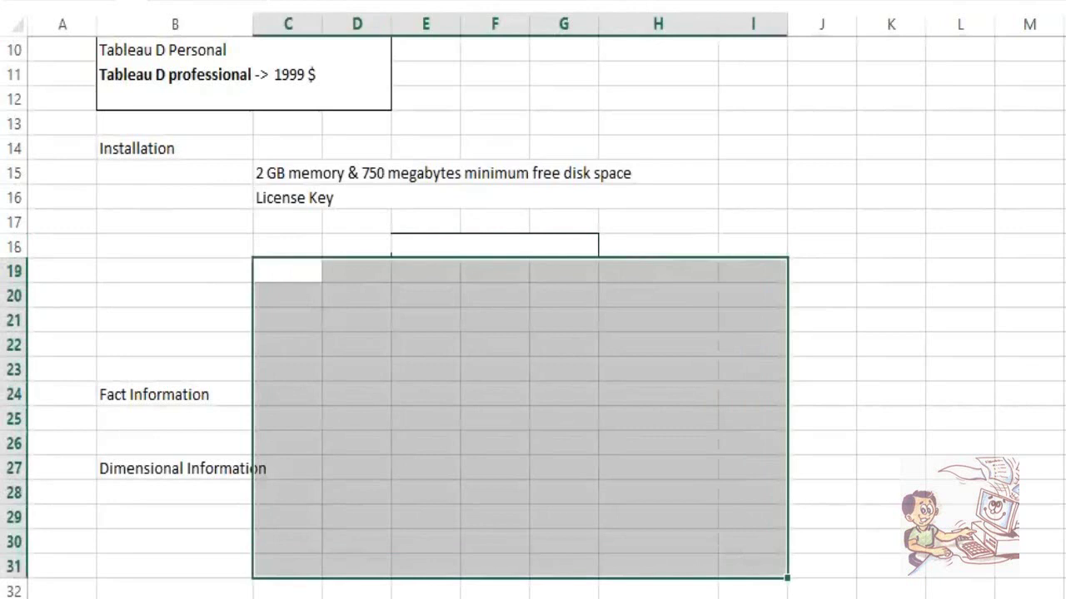
key("alt+h")
key("m")
key("m")
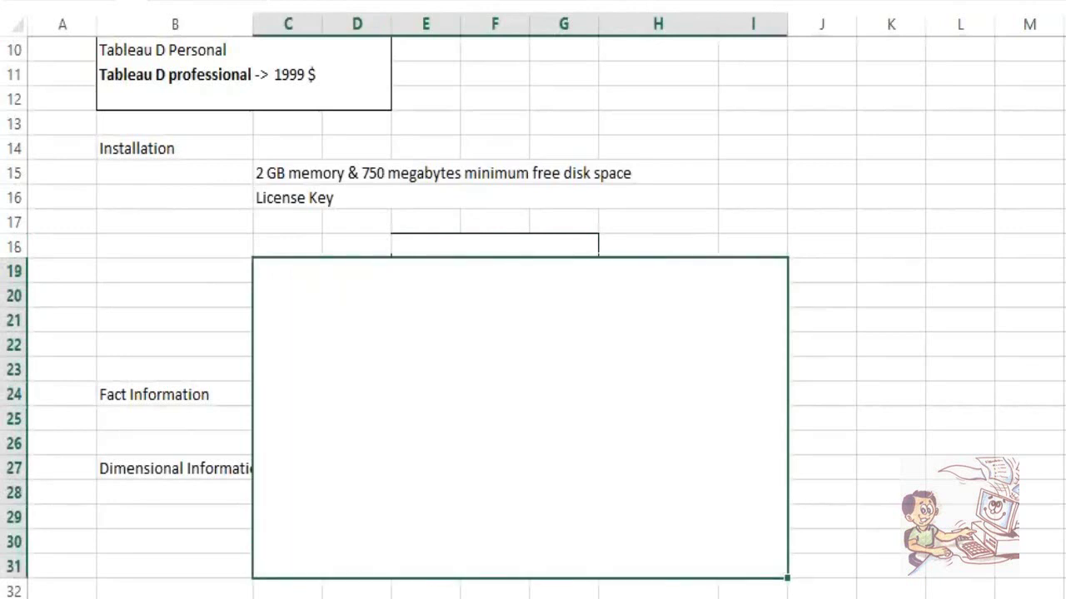
Enter the title "Fact Table" in the merged cell E18 above the large box
left_click(419, 248)
type("Fact")
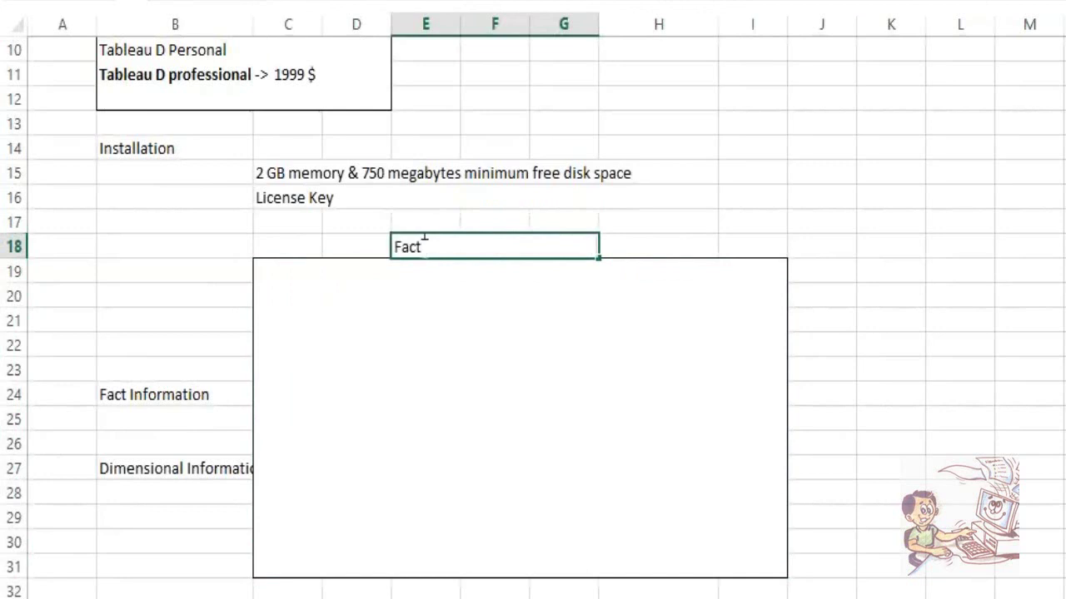
type(" Table")
key("Return")
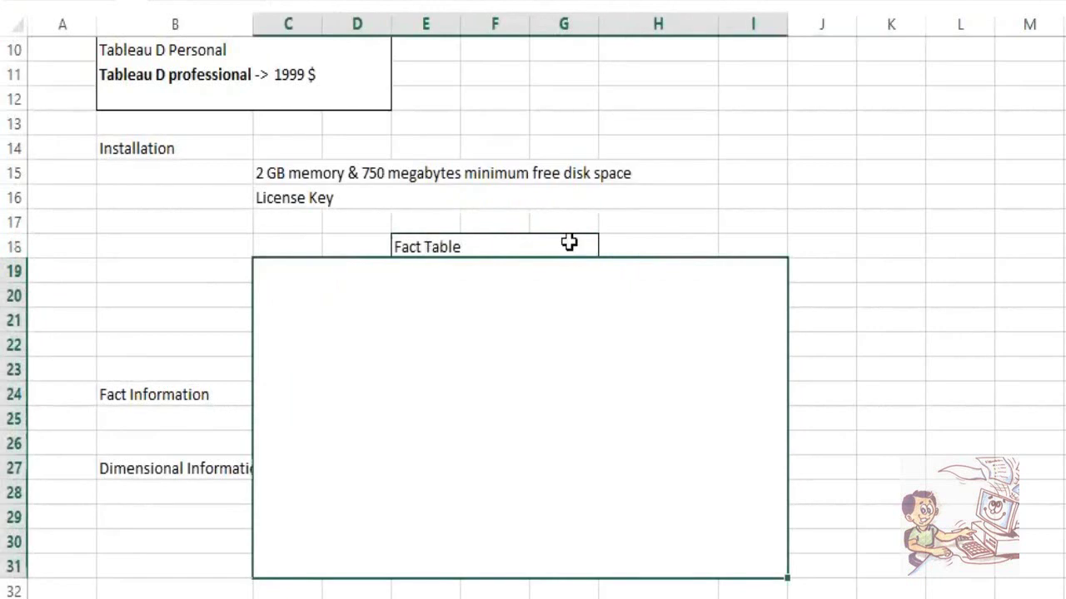
Copy the Fact Table title and its box (C18:I31) and paste the copy starting at K18
left_click_drag(569, 241, 590, 404)
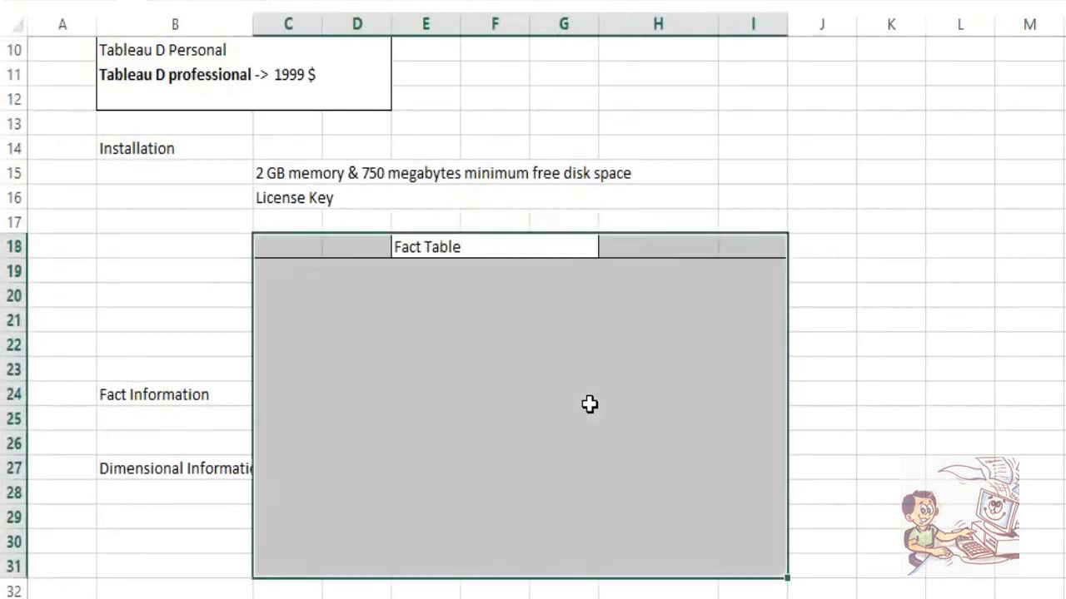
key("ctrl+c")
left_click(891, 246)
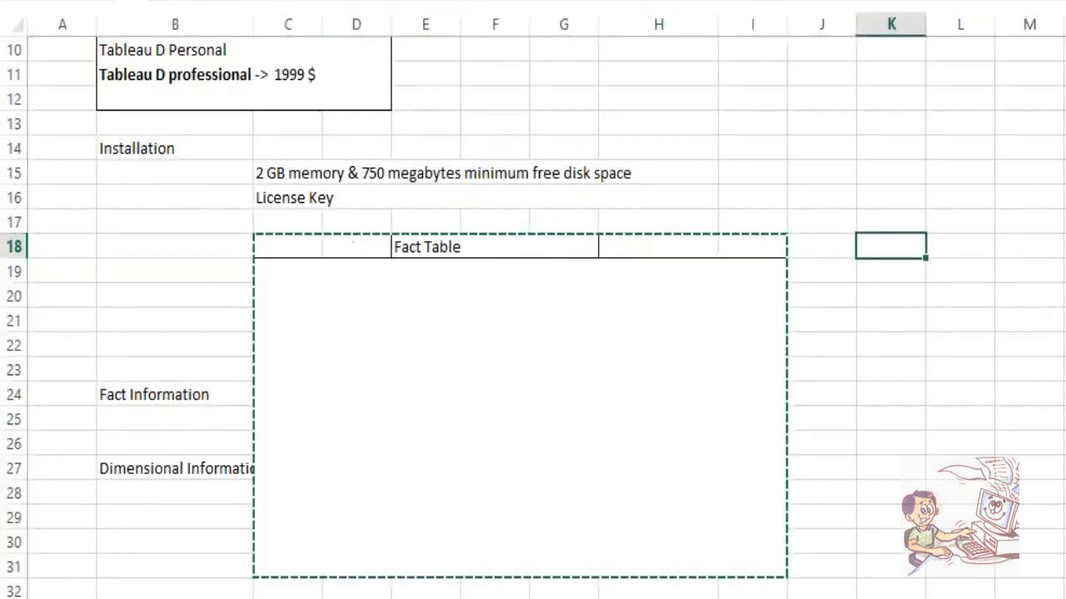
key("ctrl+v")
Change the title of the pasted copy in M18 to "Dimension Table"
double_click(1029, 246)
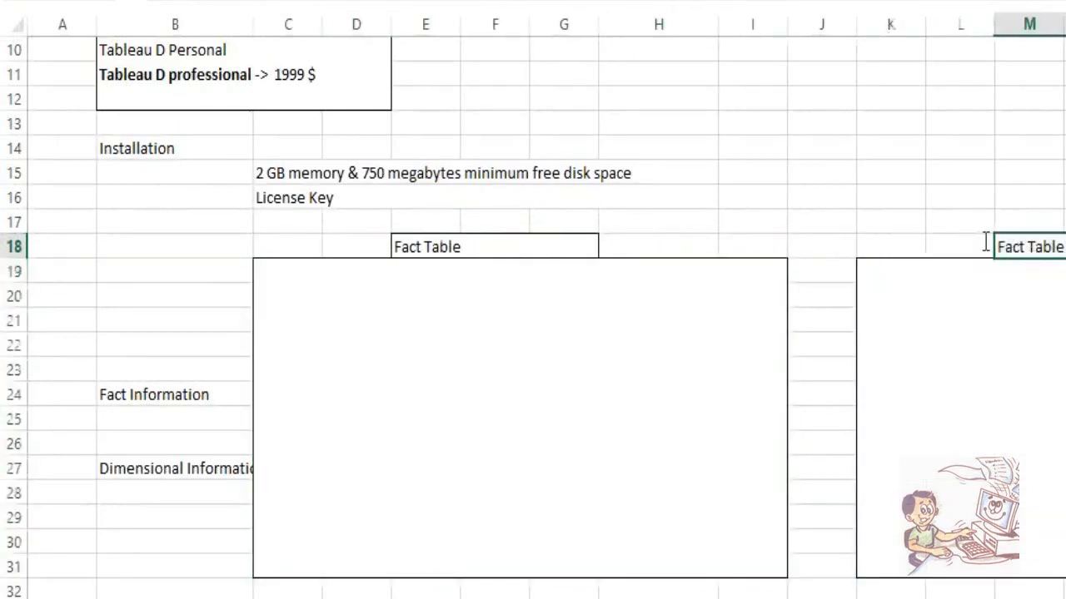
double_click(1000, 238)
type("Dimen")
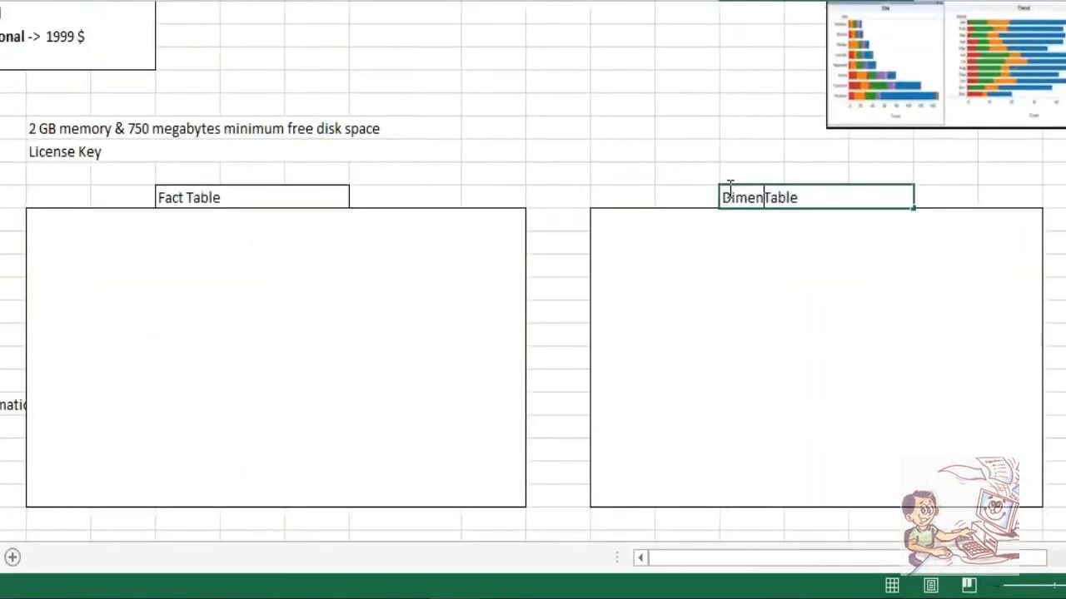
type("sion")
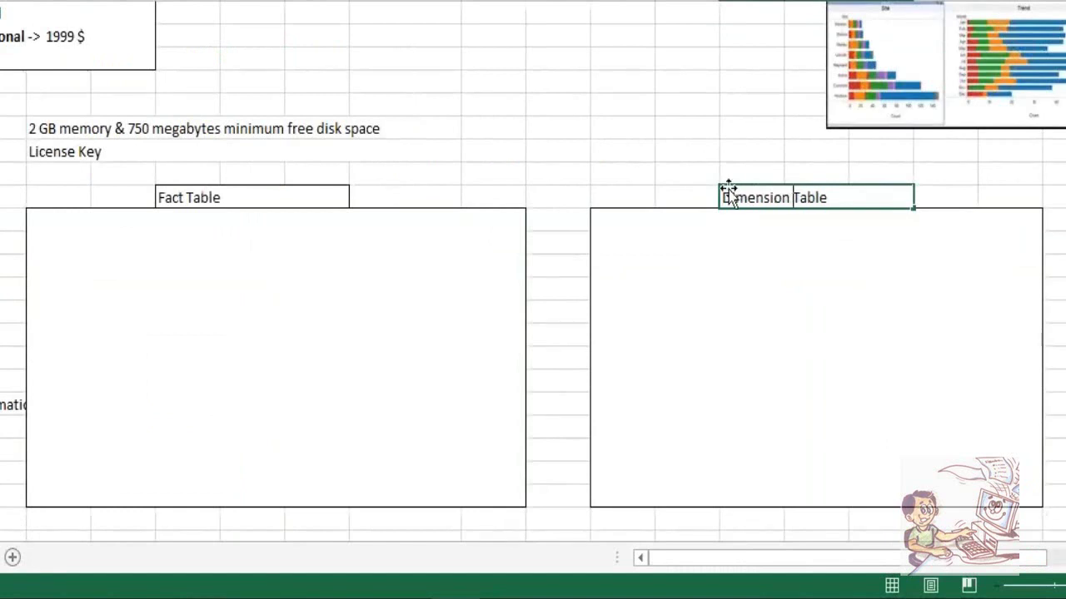
key("Return")
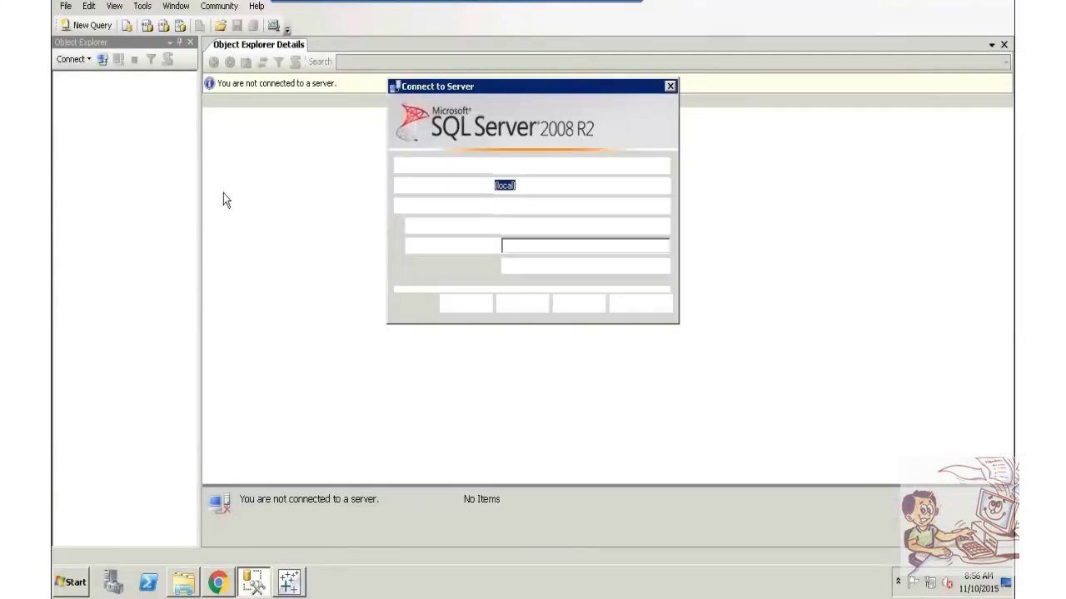
Switch to SQL Server Management Studio, connect to the (local) server and open a new query on the Motors database
key("Return")
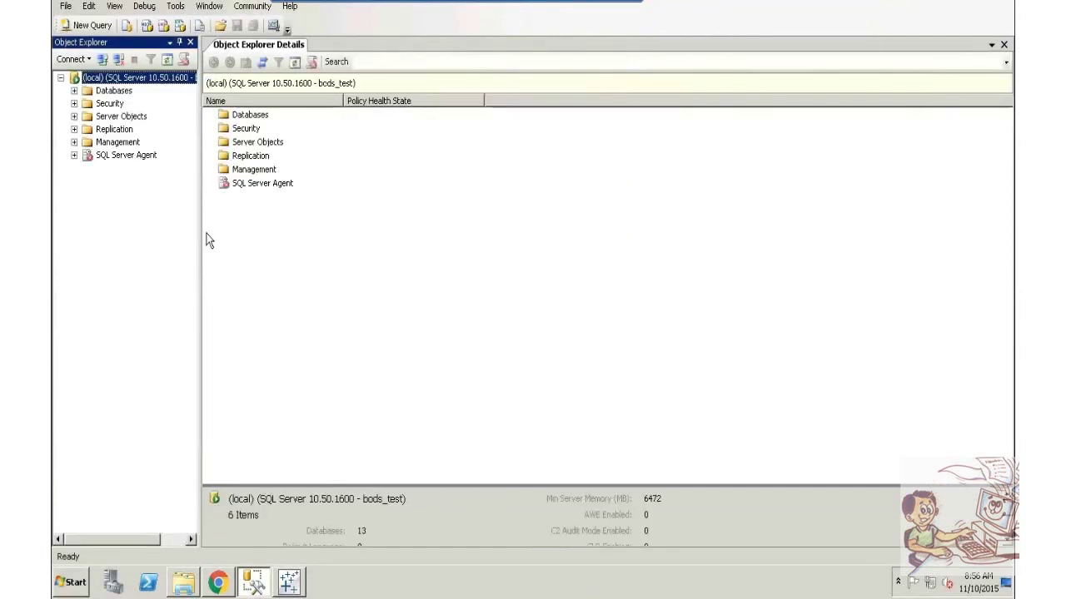
left_click_drag(199, 236, 248, 248)
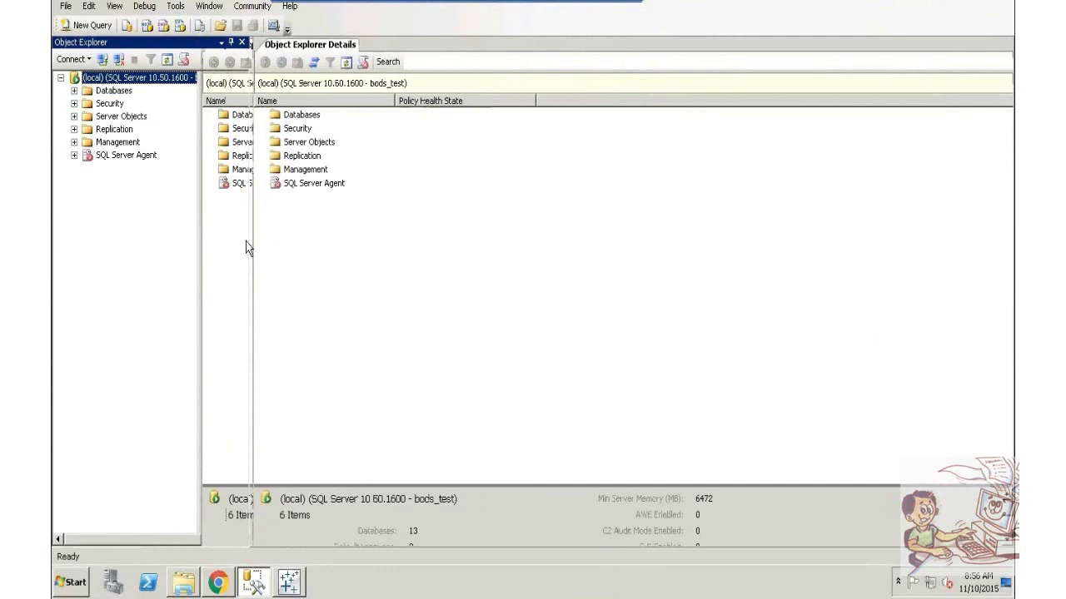
left_click(74, 90)
left_click(121, 169)
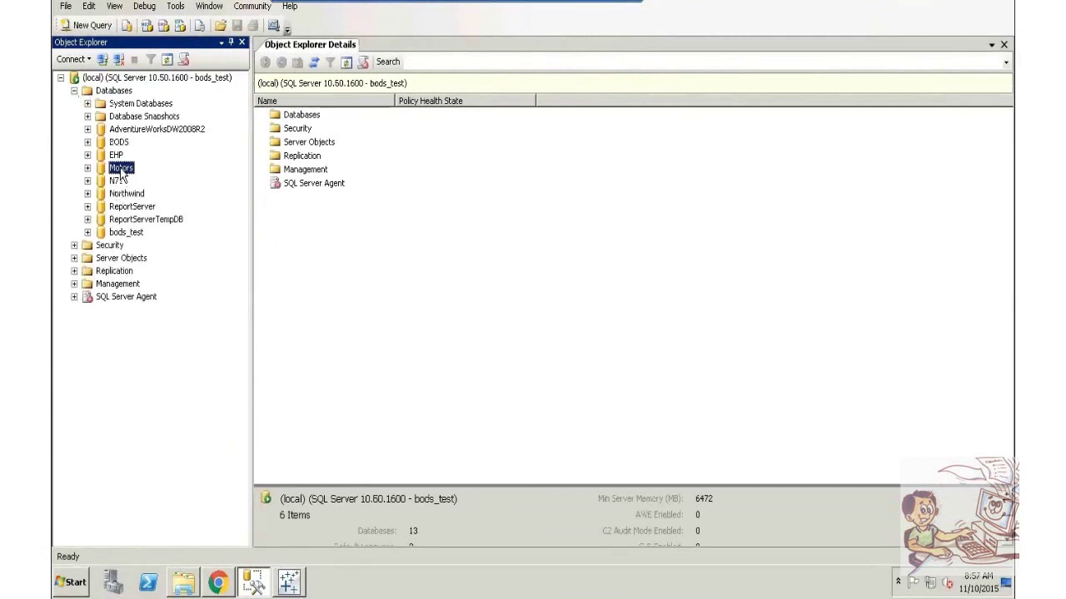
left_click(94, 25)
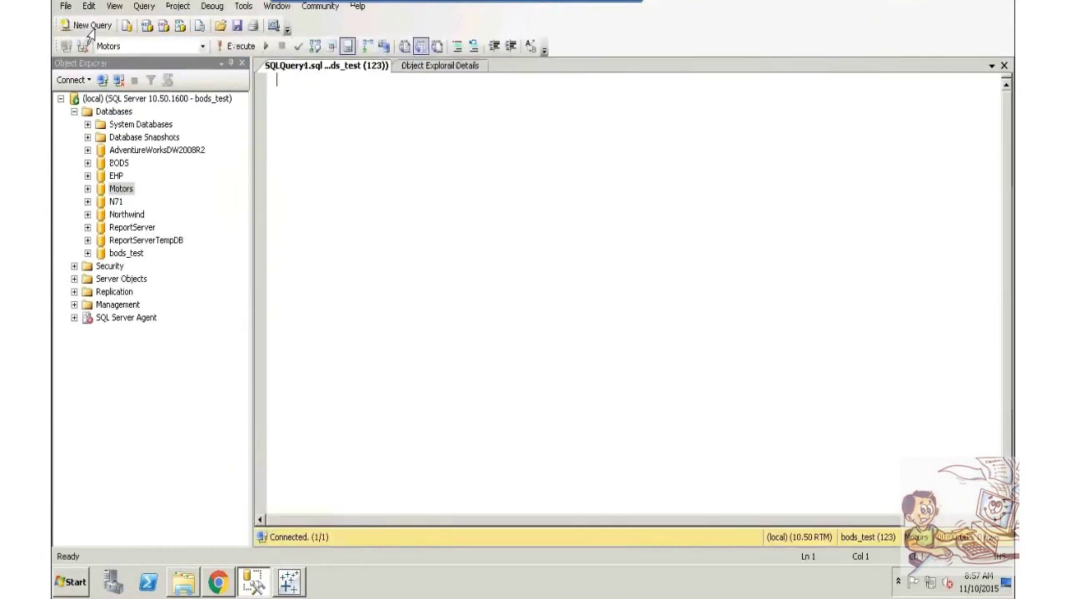
Expand the Motors database and its Tables folder in the object tree
left_click(87, 189)
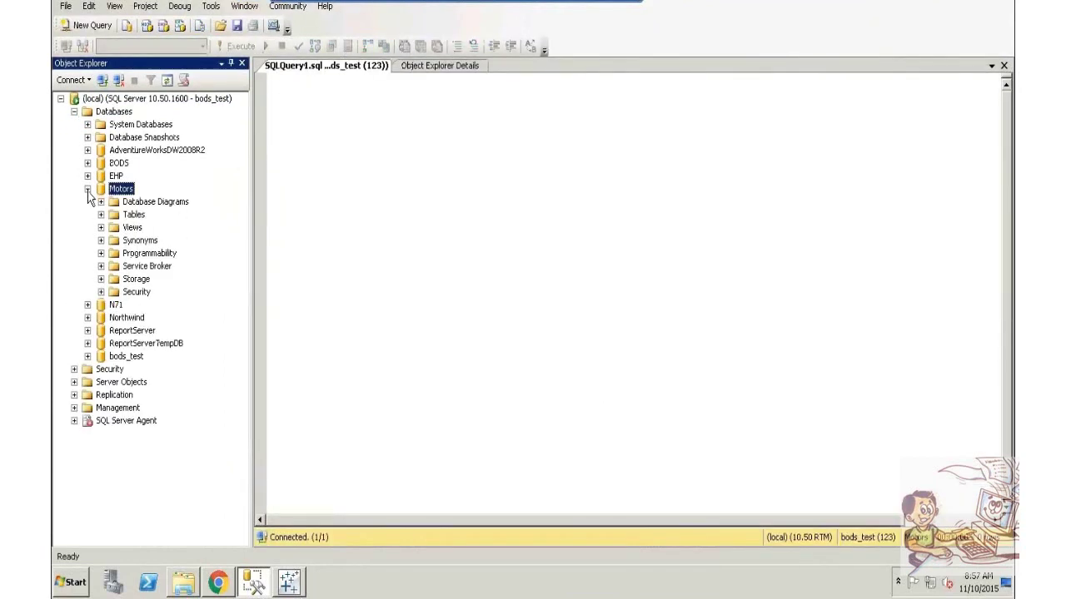
left_click(101, 214)
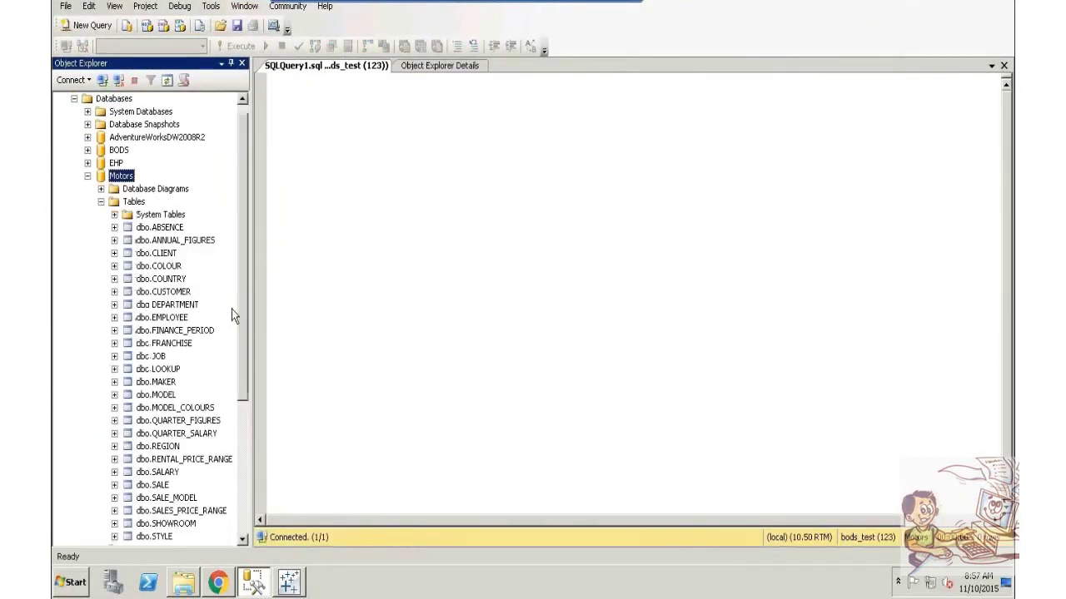
left_click(467, 284)
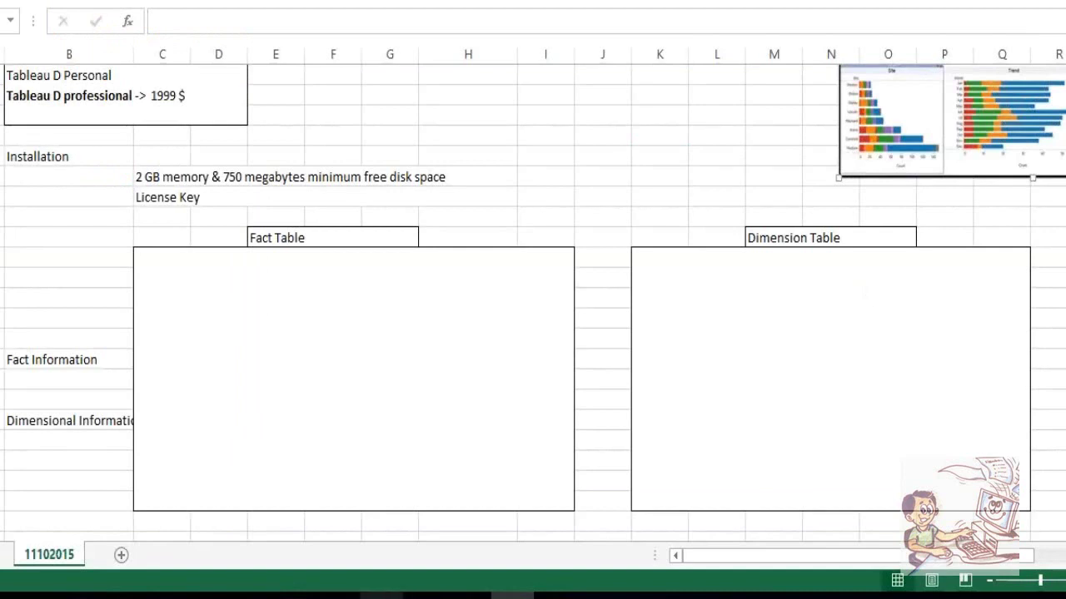
Return to SQL Server Management Studio and look through the Motors tables from dbo.ABSENCE to dbo.STYLE
mouse_move(426, 595)
left_click(406, 521)
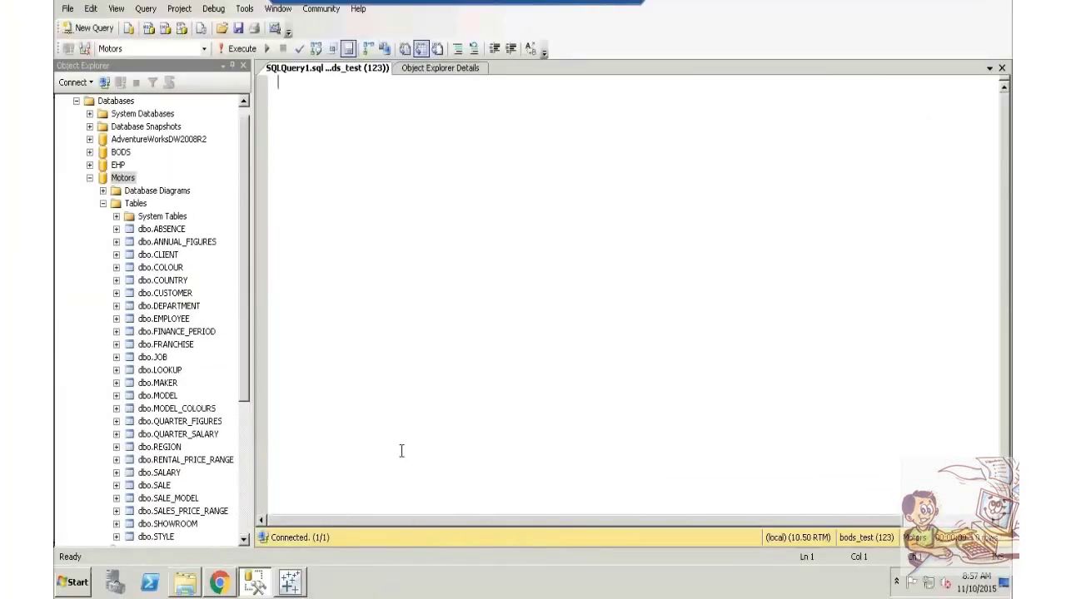
left_click_drag(247, 285, 247, 326)
left_click(137, 153)
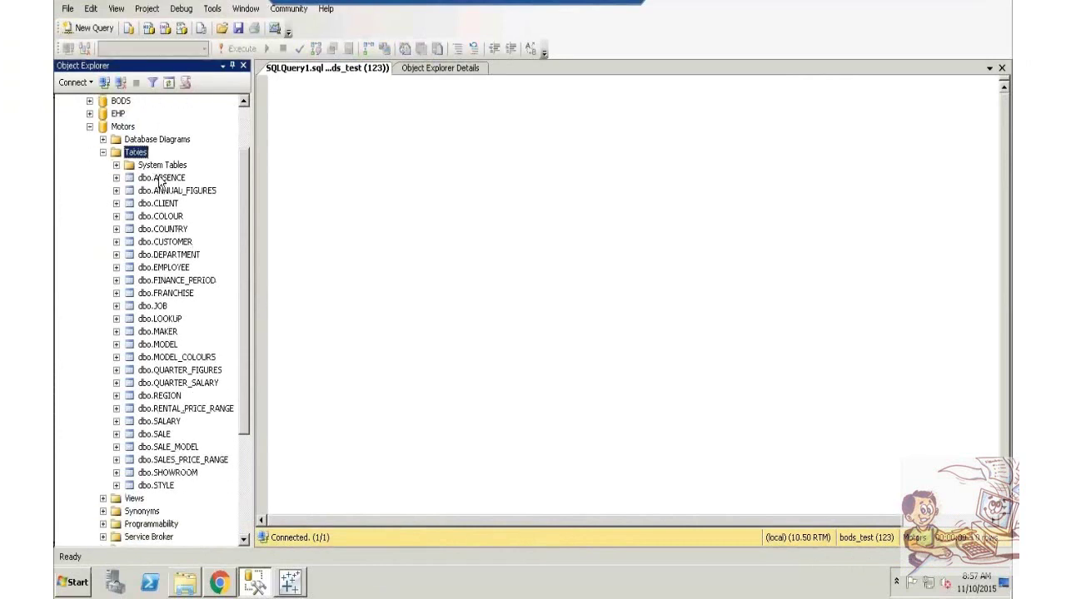
left_click(160, 178)
left_click(176, 488)
left_click(374, 400)
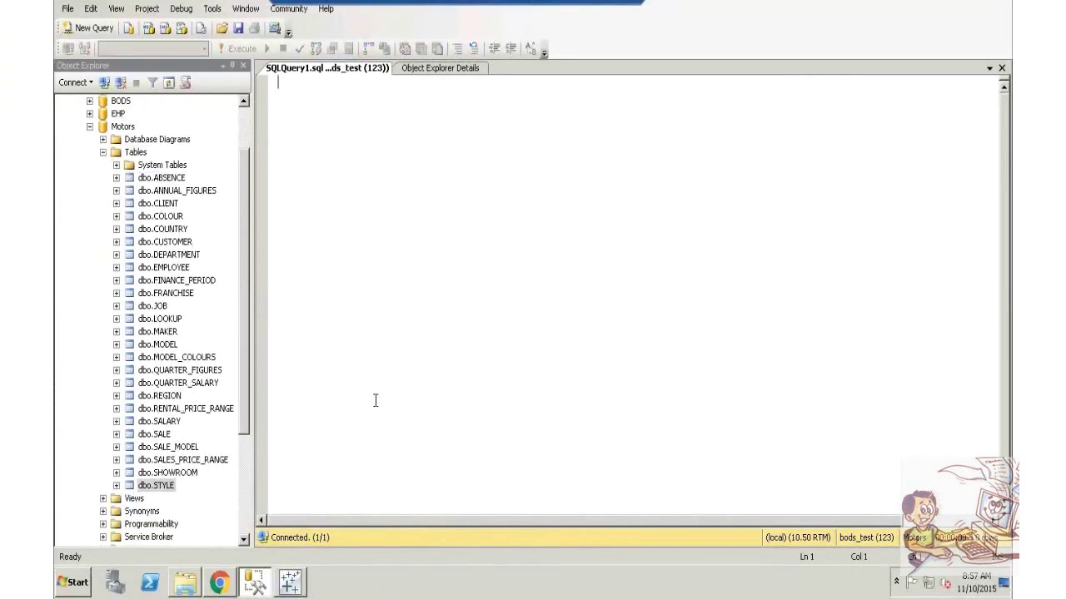
left_click(170, 179)
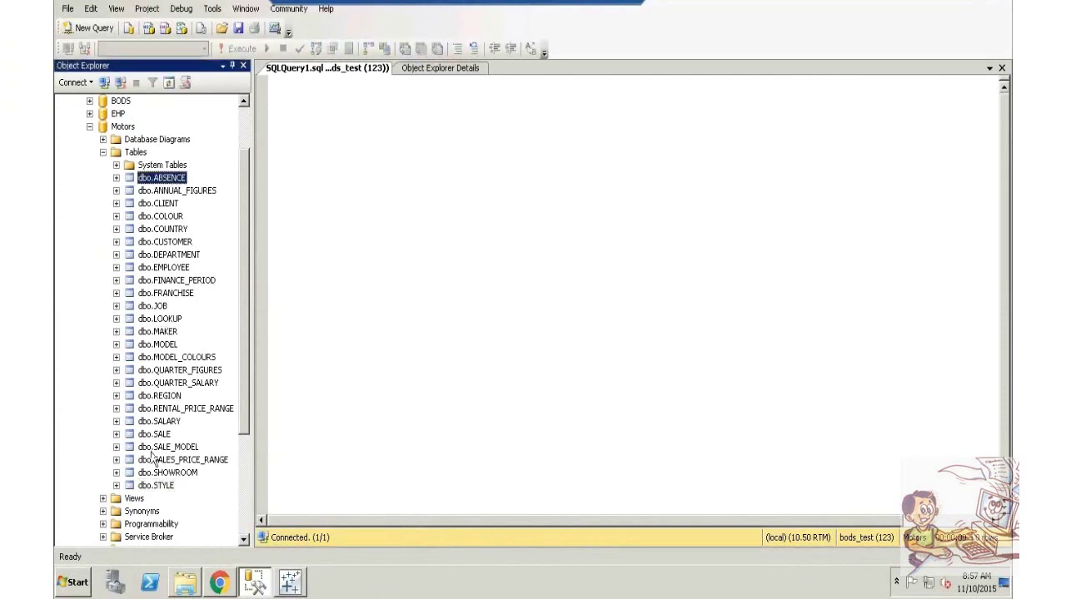
left_click(156, 486)
left_click(376, 363)
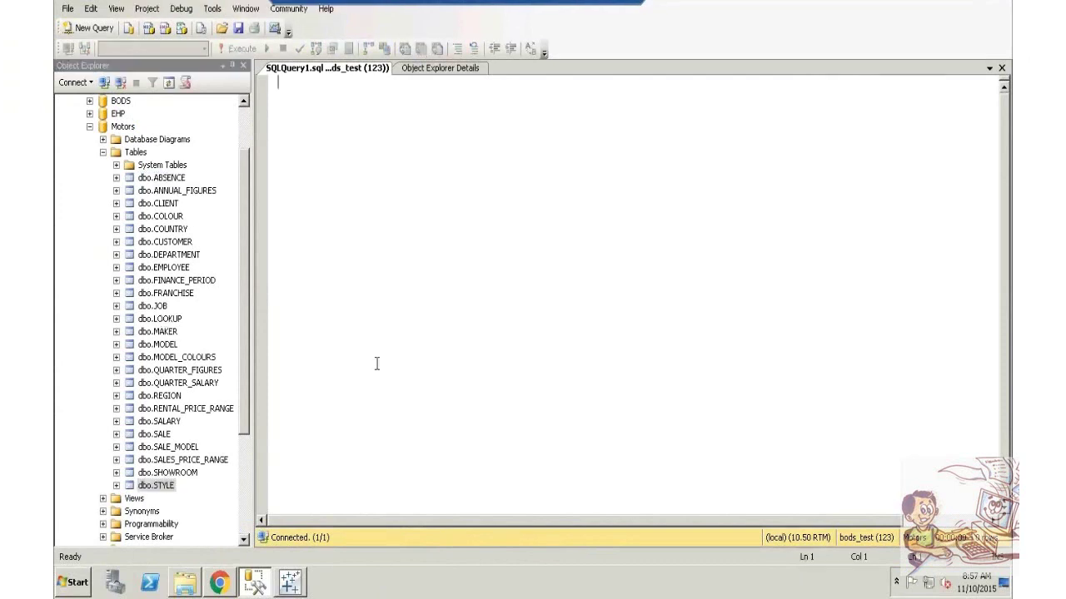
Write the query "select * from dbo.MODEL" using the table from the object tree, and execute it
left_click(157, 344)
left_click_drag(350, 236, 419, 238)
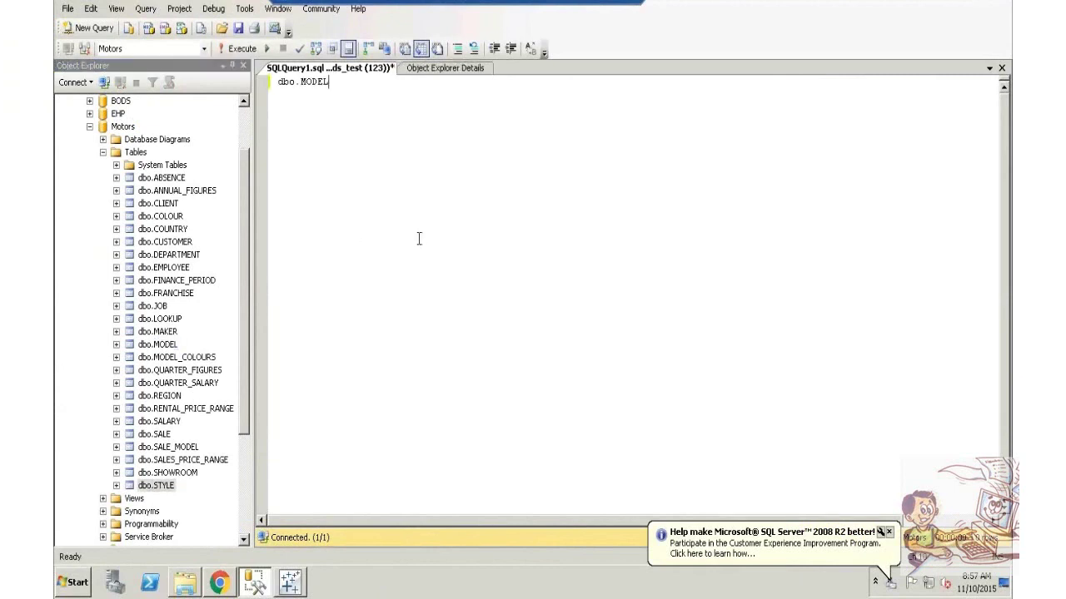
key("Home")
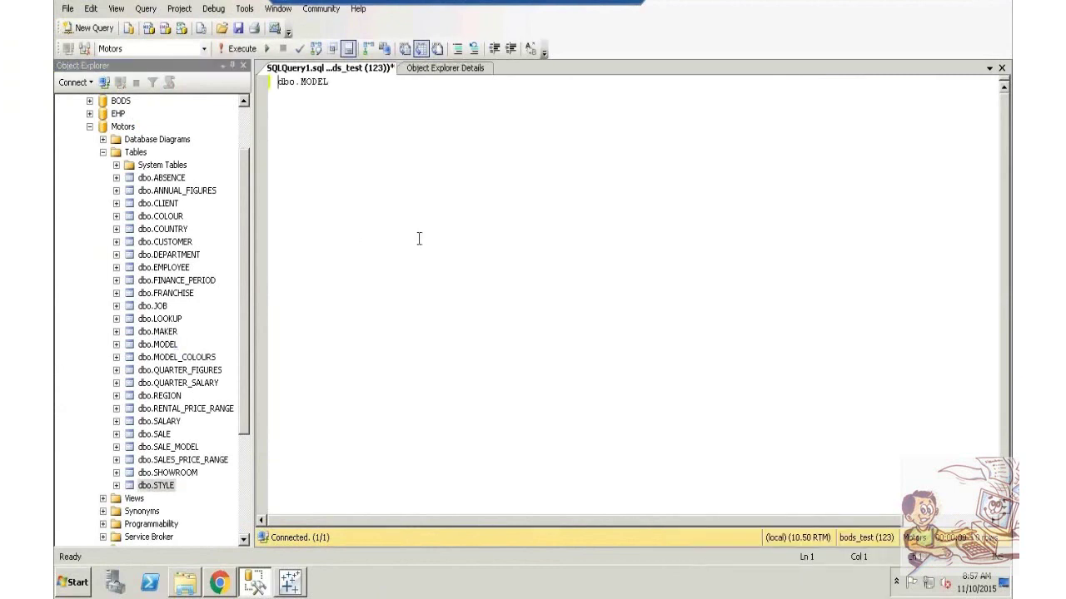
type("select")
type(" * from")
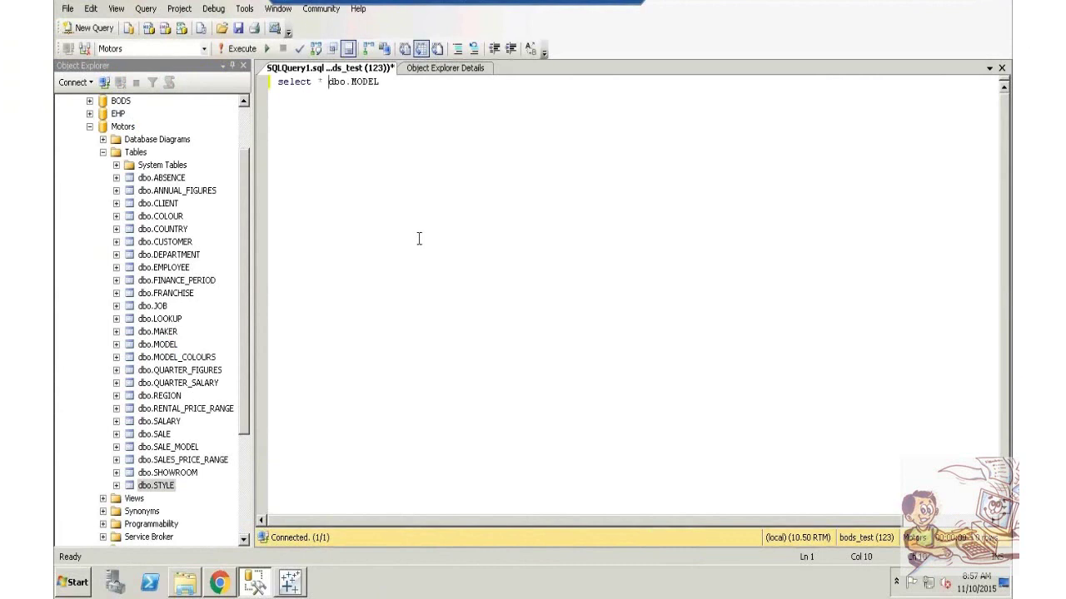
left_click(241, 48)
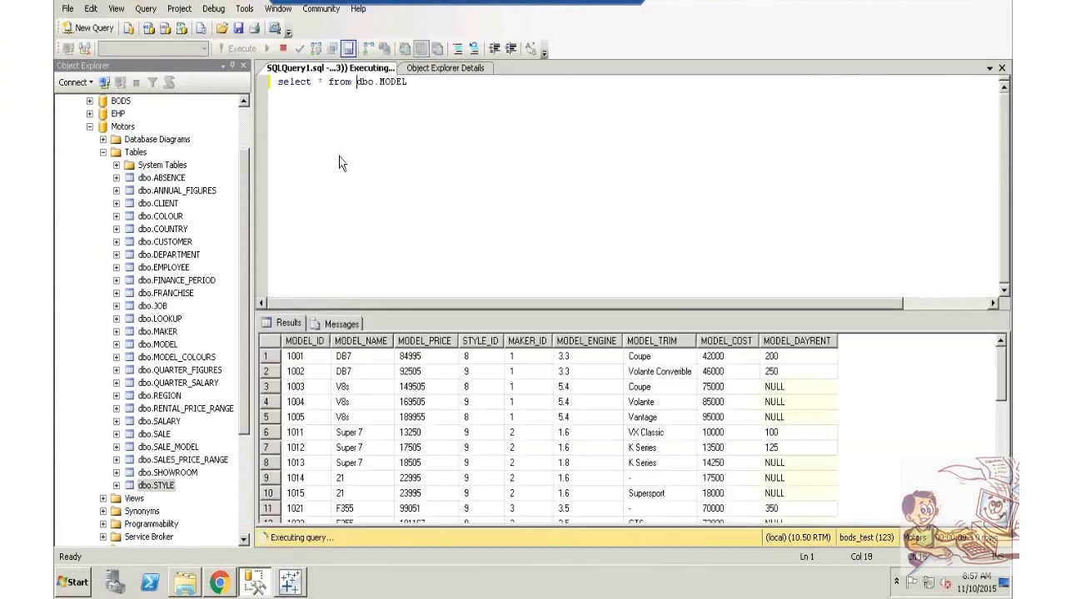
Examine the MODEL_ID and MODEL_PRICE columns and the fourth row of the query results
left_click(306, 341)
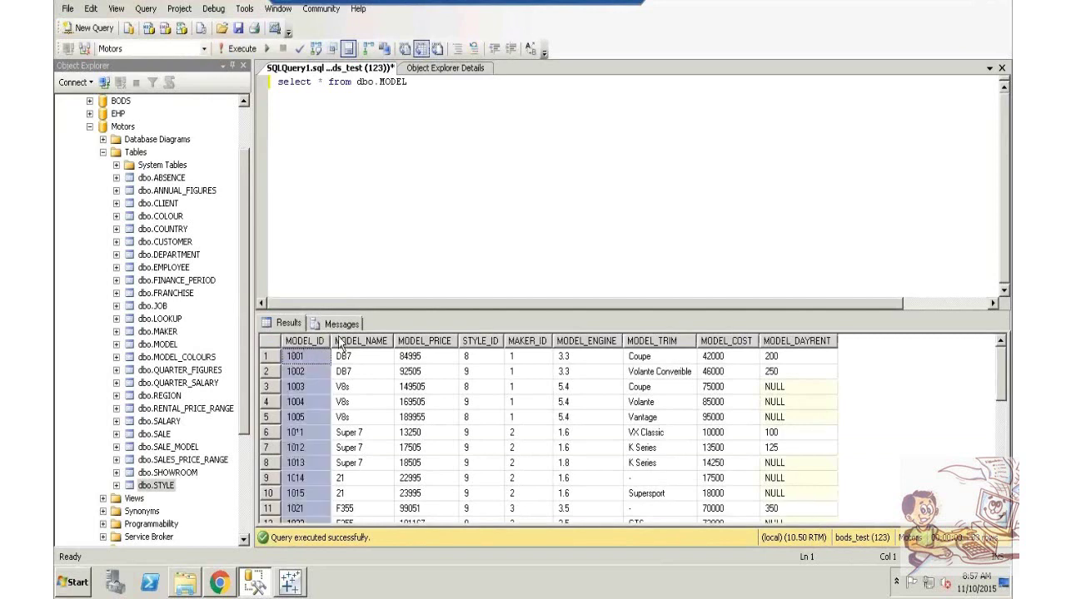
left_click(425, 342)
key("F6")
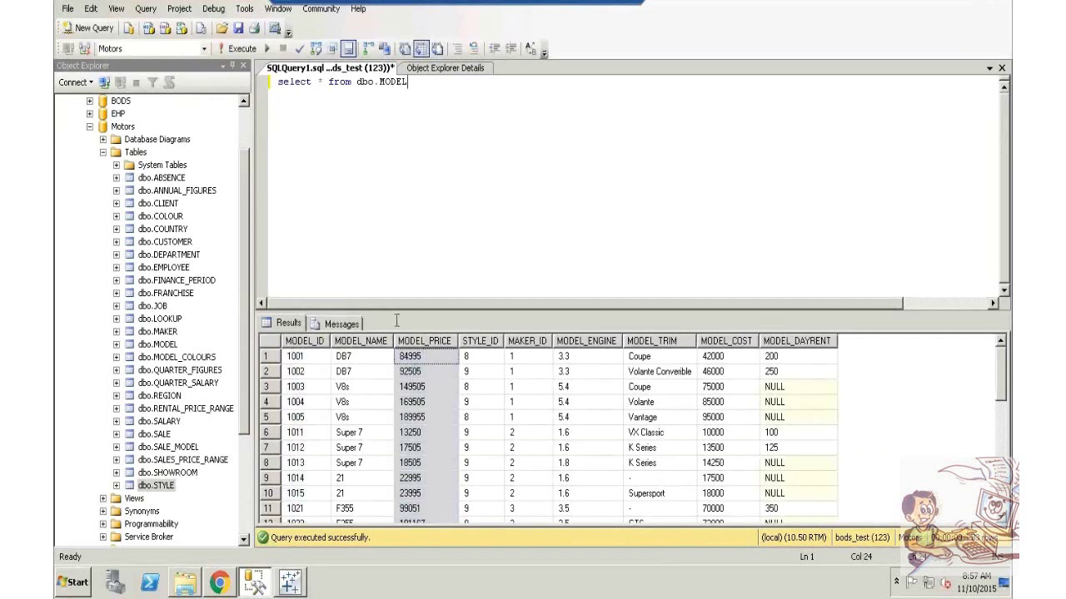
left_click(276, 402)
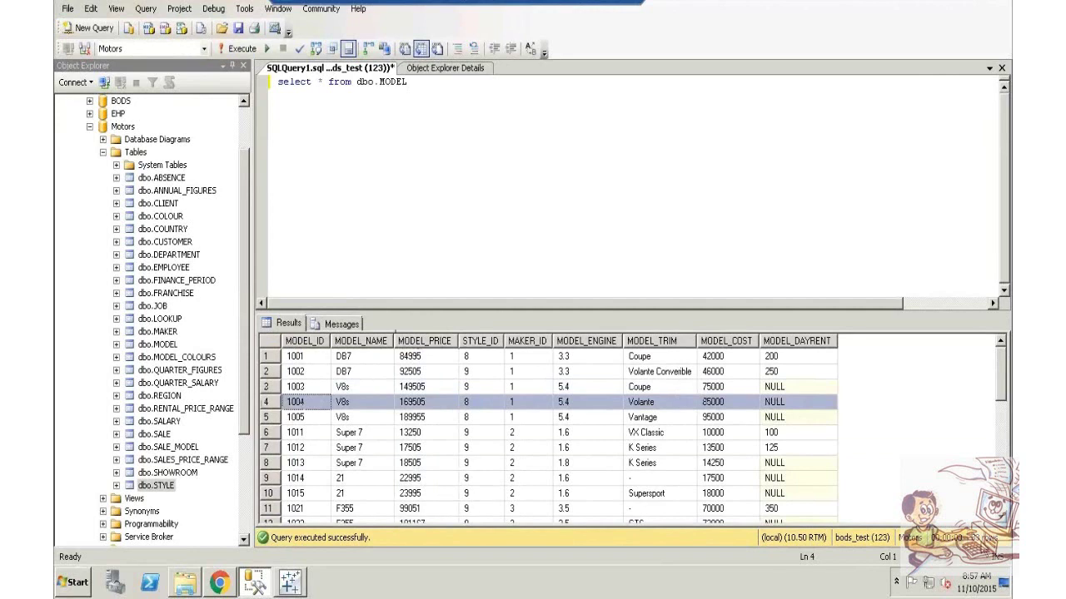
left_click(565, 129)
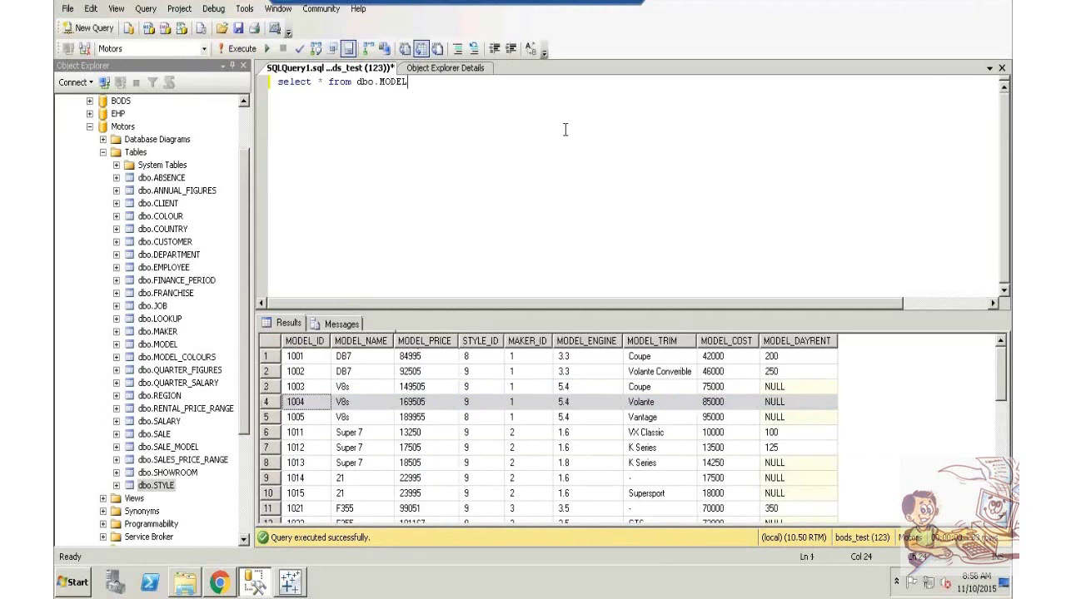
Add the second query line "select * from dbo.COLOUR" below the dbo.MODEL query, reusing its select text and the table from the object tree
key("Return")
left_click_drag(160, 215, 274, 82)
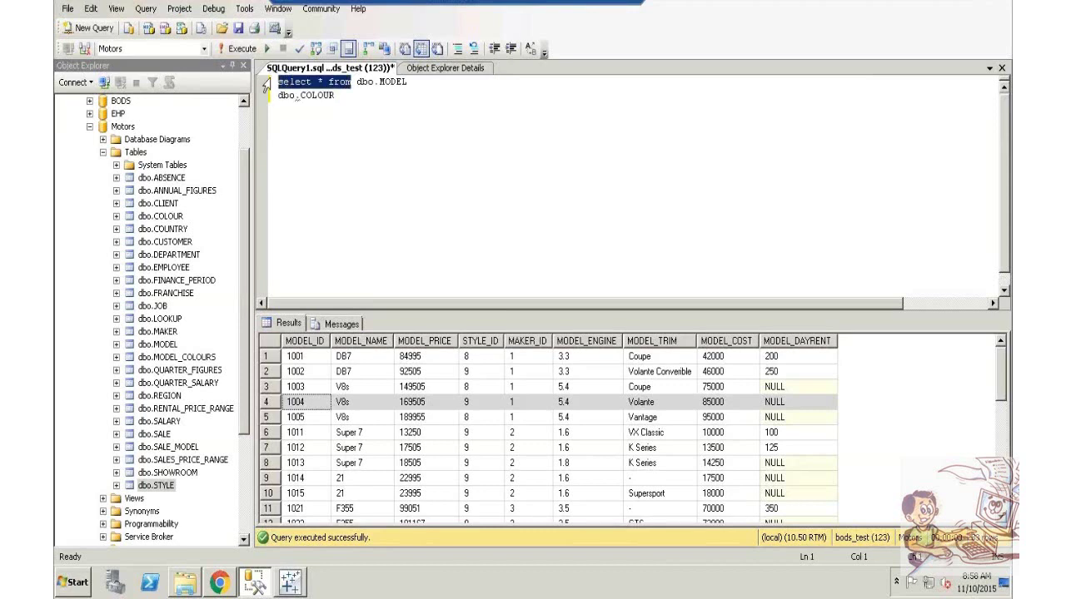
key("ctrl+c")
left_click(278, 95)
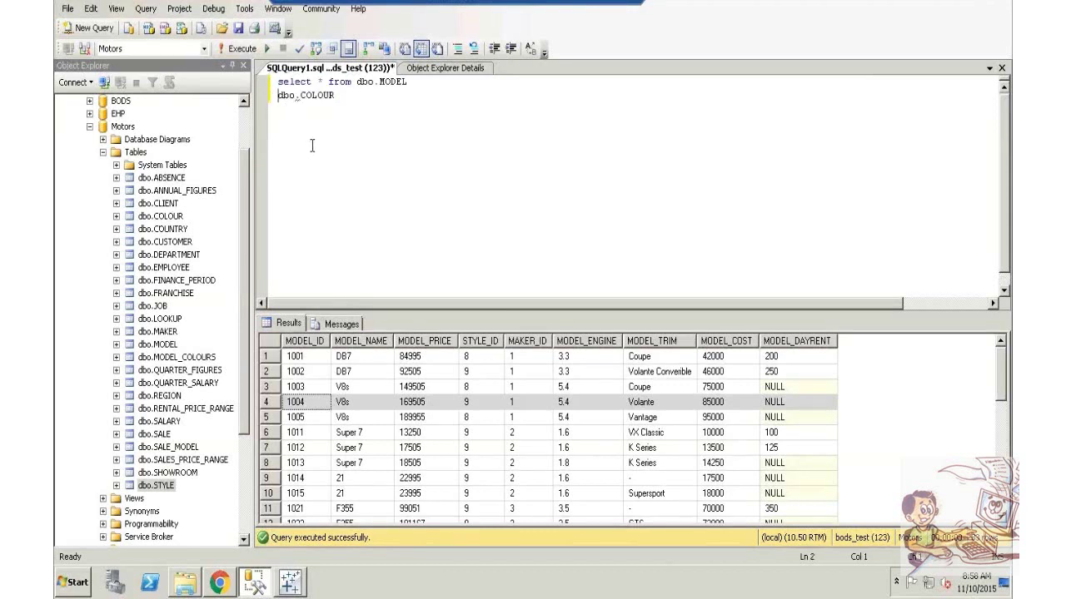
key("ctrl+v")
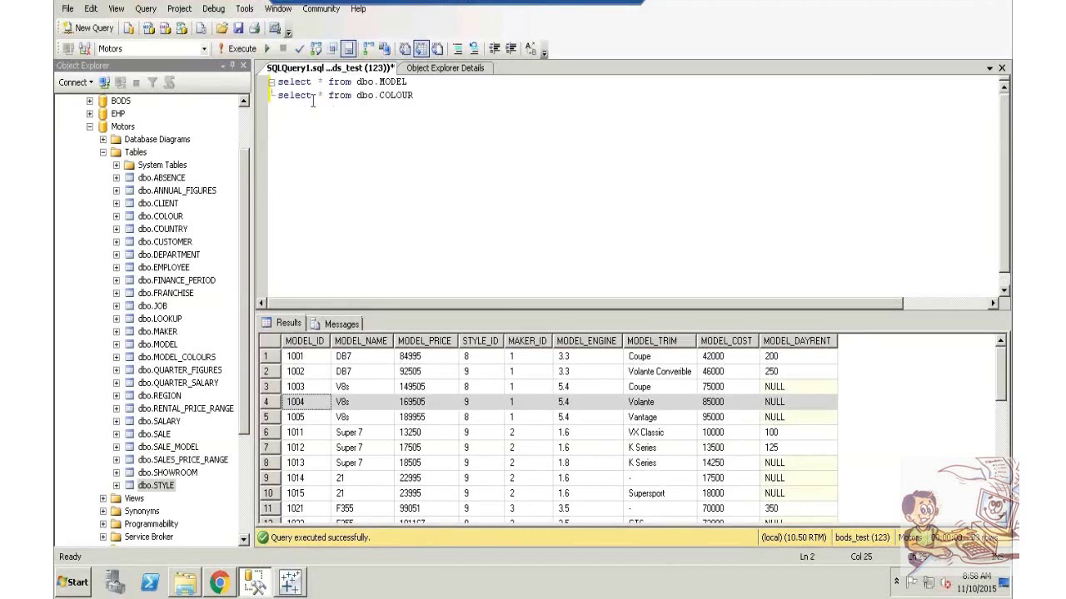
left_click_drag(416, 97, 266, 111)
left_click(350, 167)
Replace dbo.COLOUR with dbo.COUNTRY in the second query and execute only that line
left_click(430, 95)
left_click(358, 94, "shift")
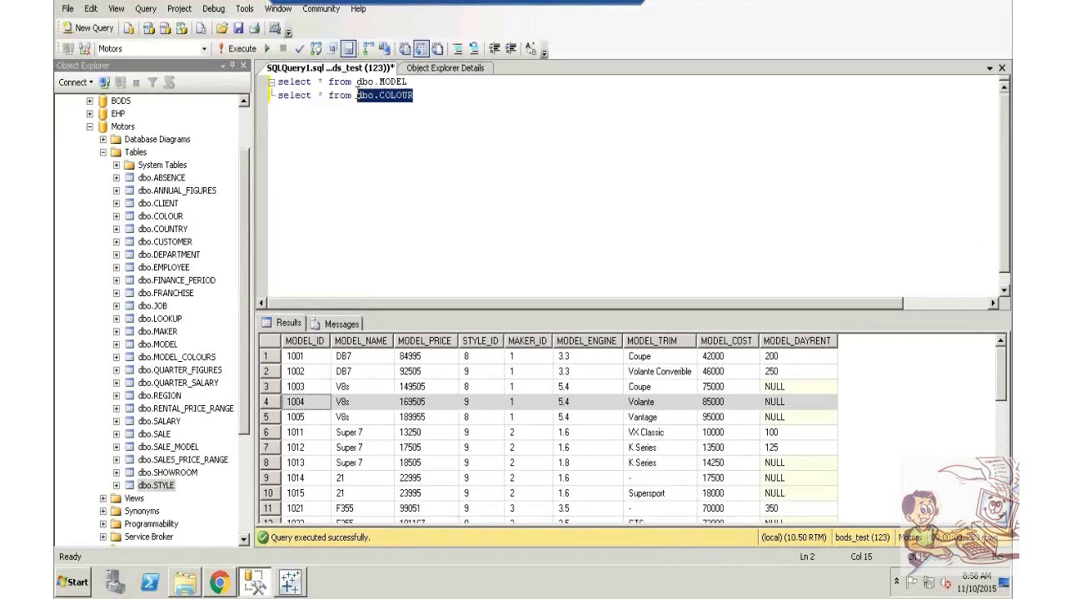
key("Delete")
left_click_drag(178, 227, 416, 158)
left_click(324, 95, "shift")
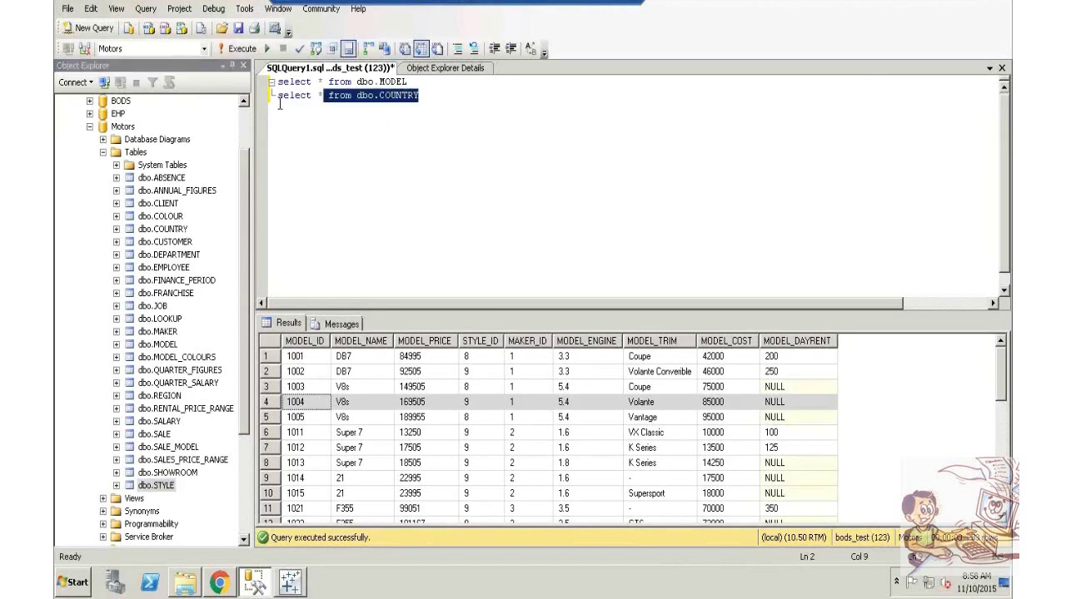
left_click(279, 98, "shift")
key("F5")
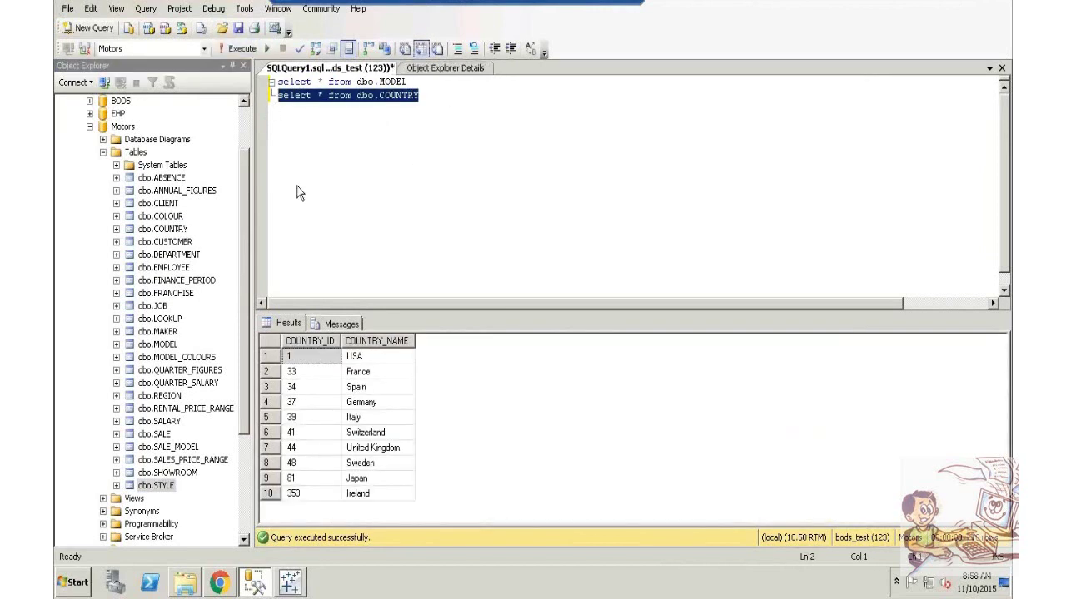
Examine the COUNTRY_ID and COUNTRY_NAME columns in the query results
left_click(310, 356)
left_click(309, 341)
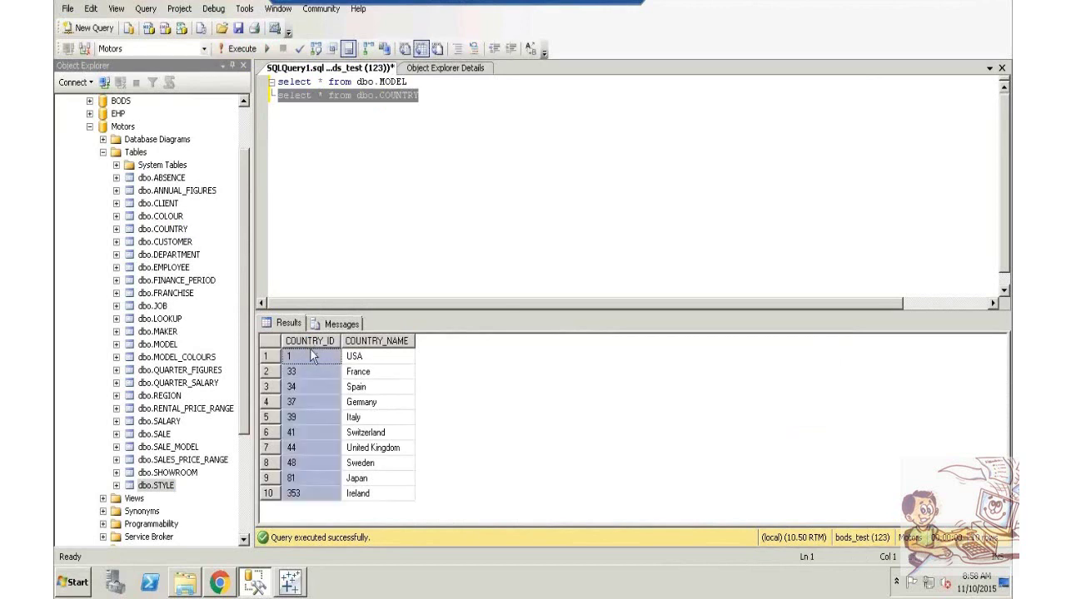
left_click(379, 341)
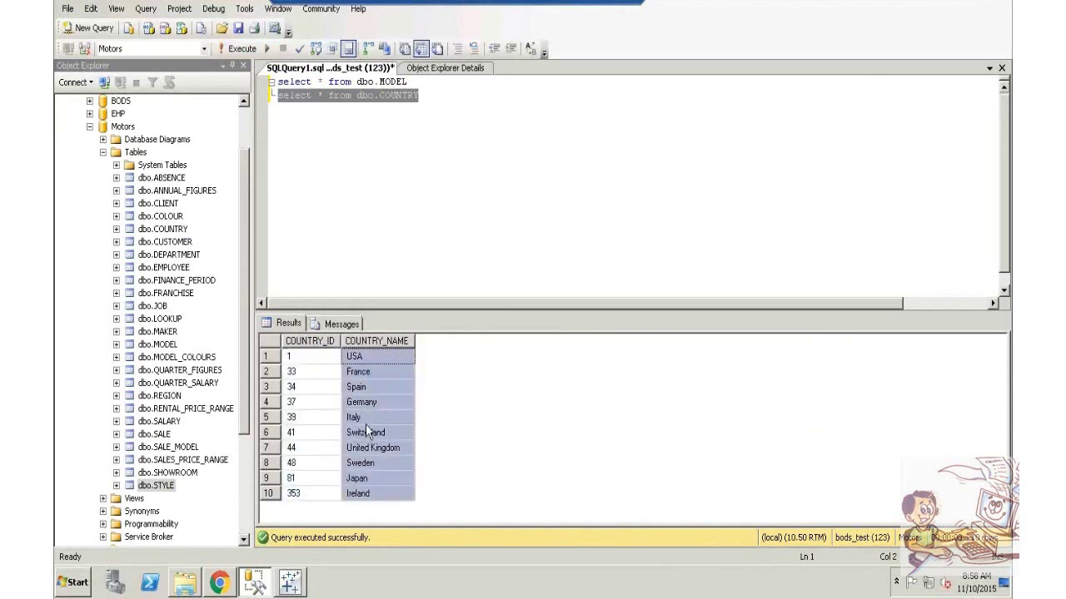
Execute only the "select * from dbo.MODEL" query line
left_click(408, 81)
left_click_drag(408, 81, 358, 82)
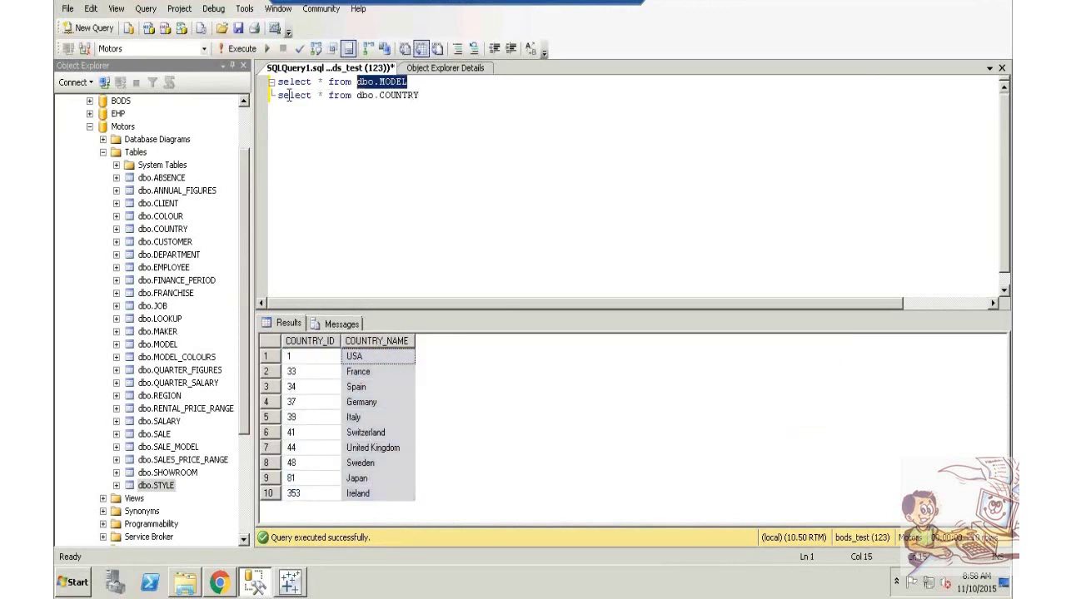
left_click_drag(289, 95, 247, 66)
left_click(242, 48)
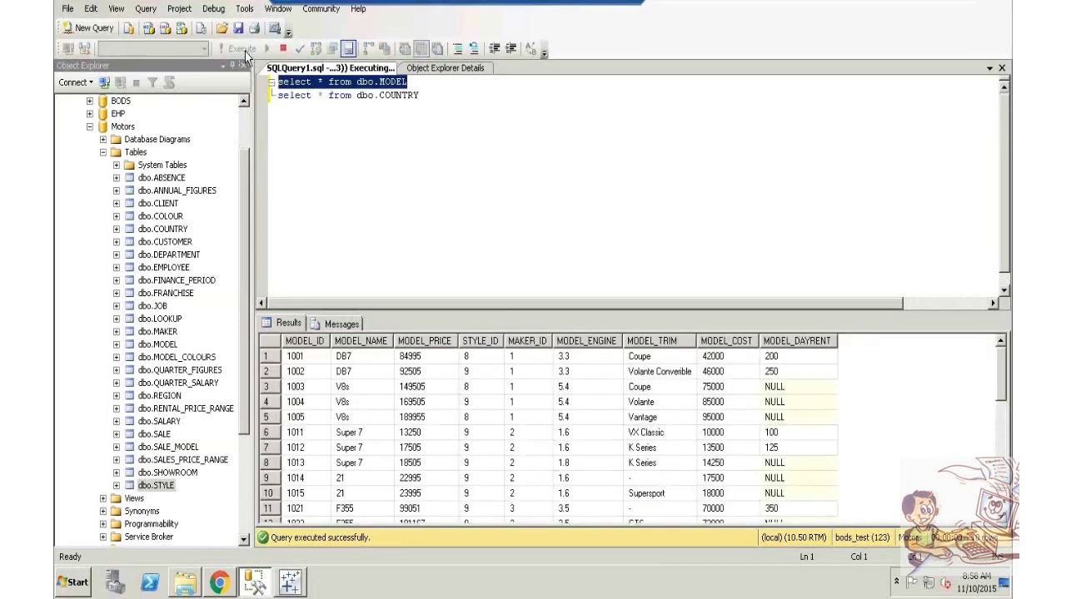
Examine the MODEL_ID, MODEL_NAME, MODEL_COST, MODEL_DAYRENT and MODEL_PRICE columns in the dbo.MODEL results
left_click(323, 343)
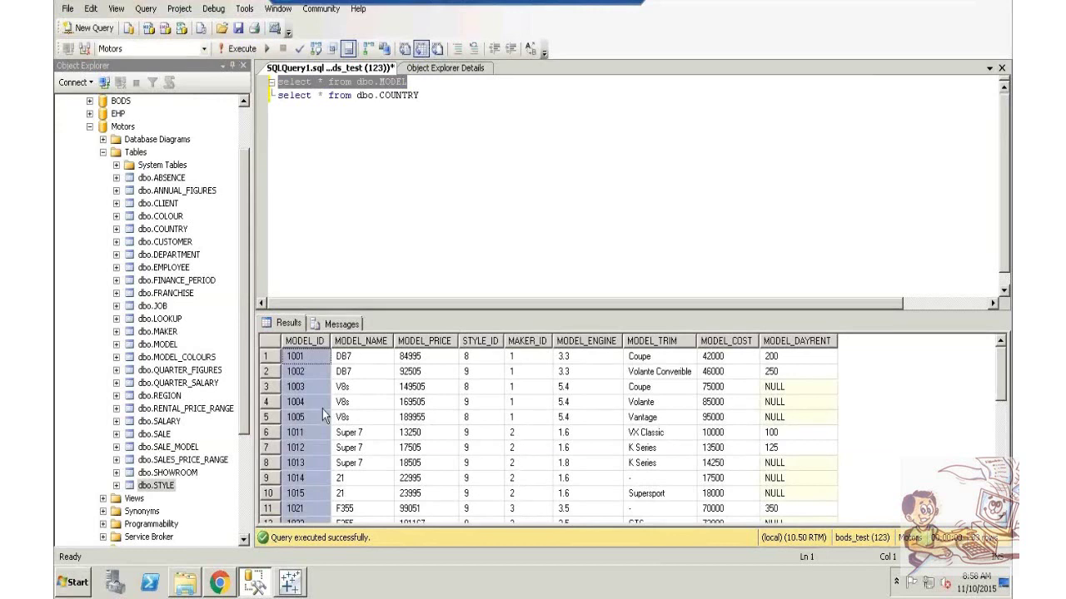
left_click(363, 388)
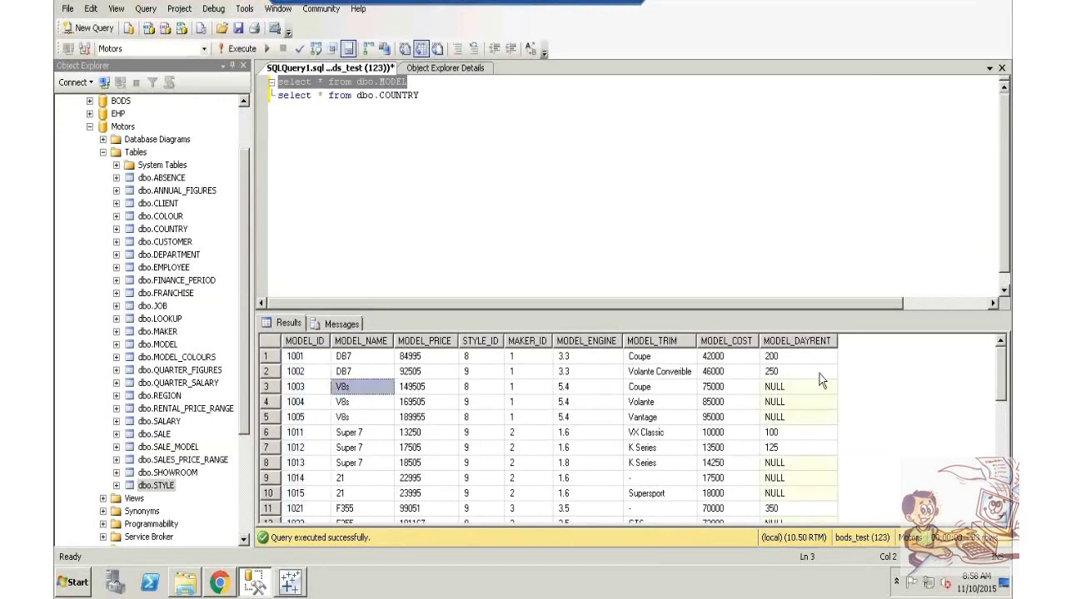
left_click(726, 341)
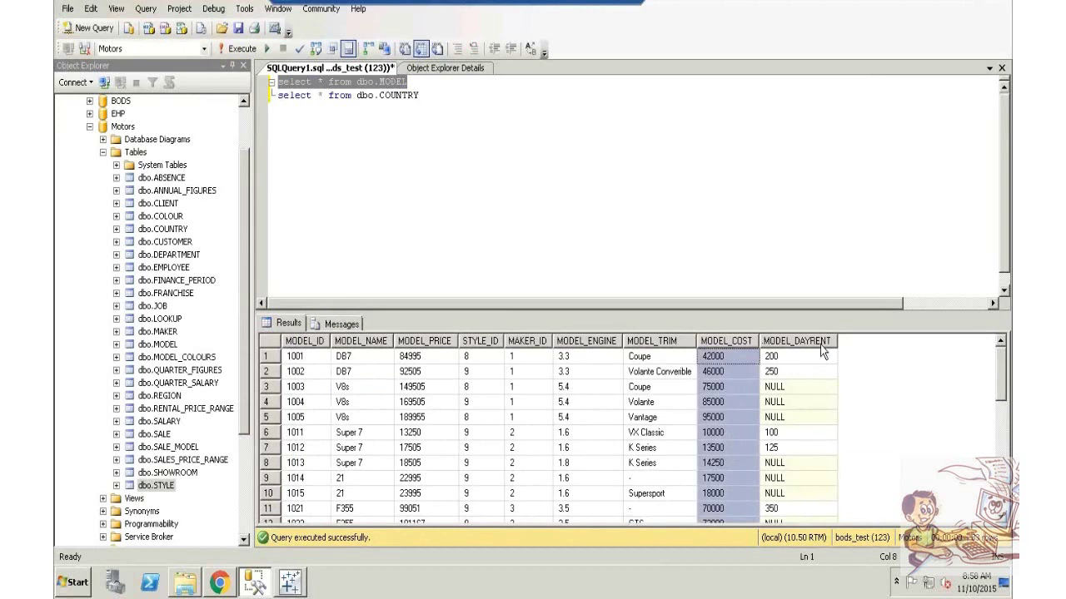
left_click_drag(820, 343, 795, 416)
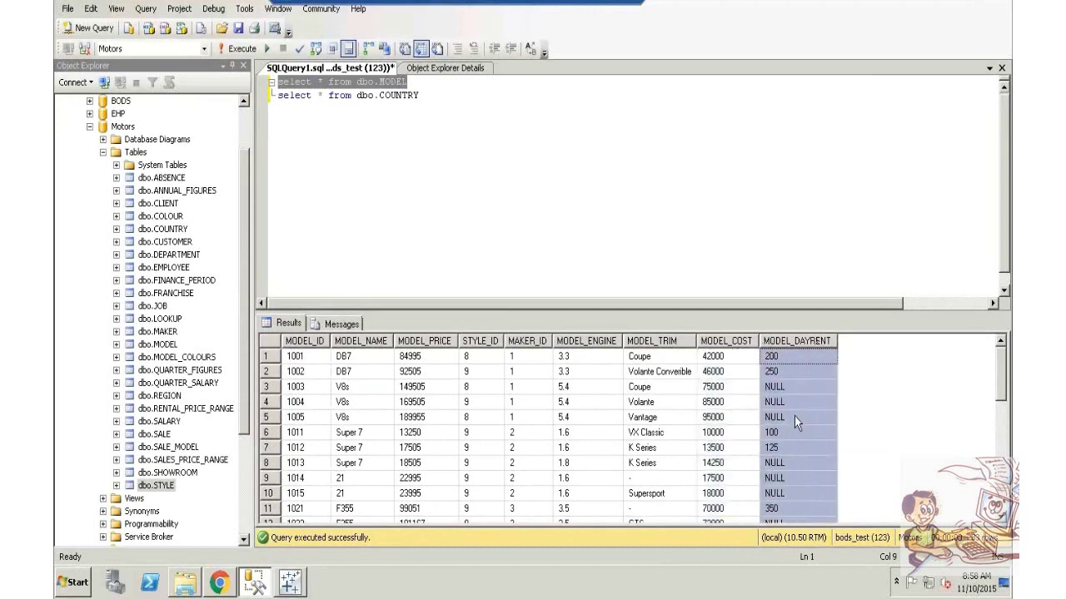
left_click(436, 342)
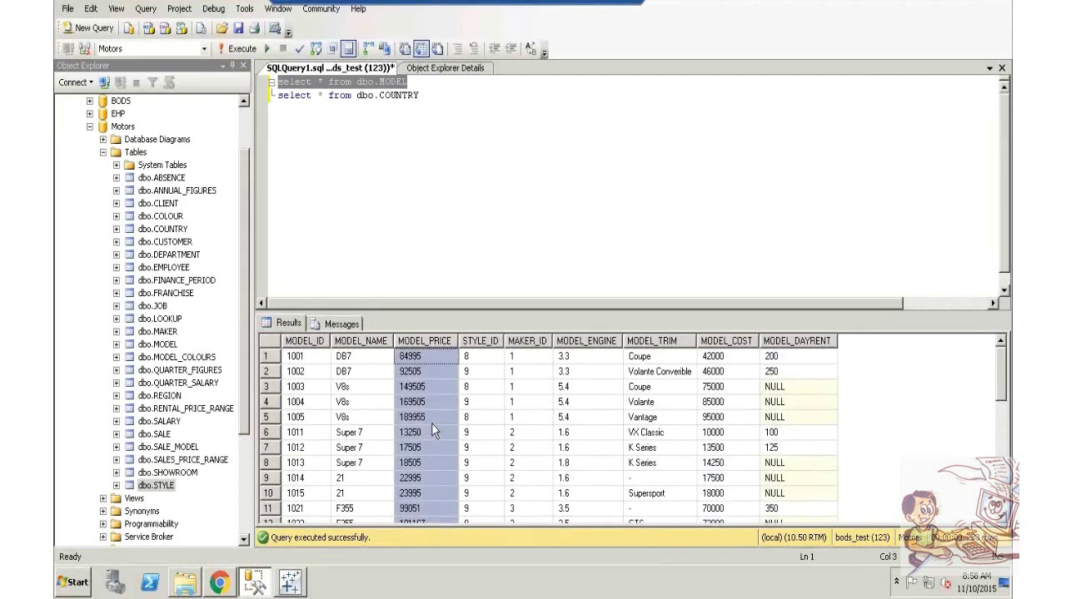
left_click(495, 163)
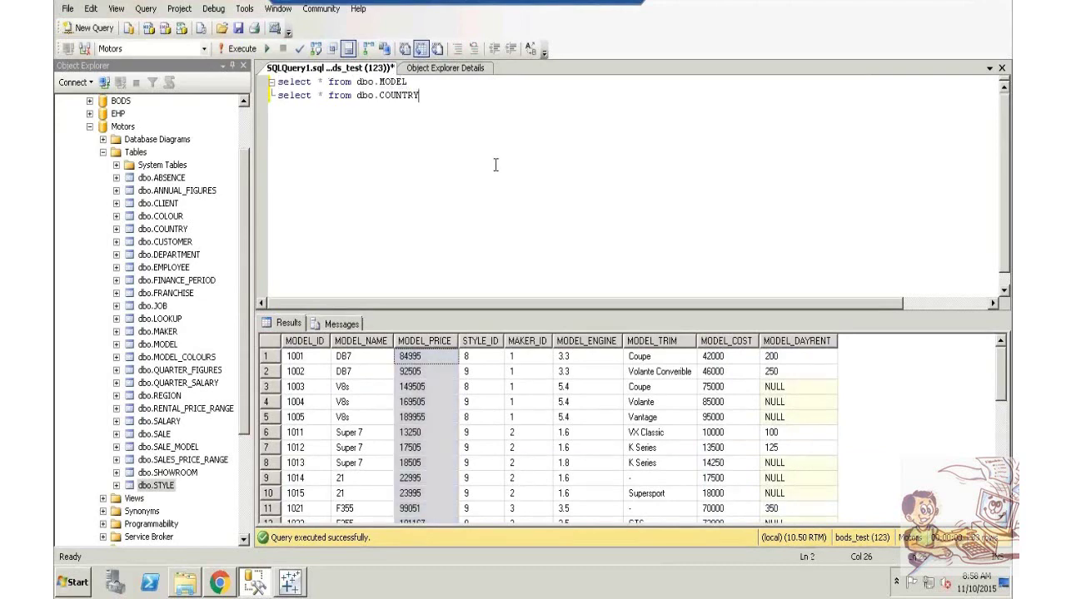
Switch to Excel and enter "Fact Table Consists Purely Numeric data and it is always measurable" in the large box under Fact Table
left_click(600, 5)
left_click(211, 281)
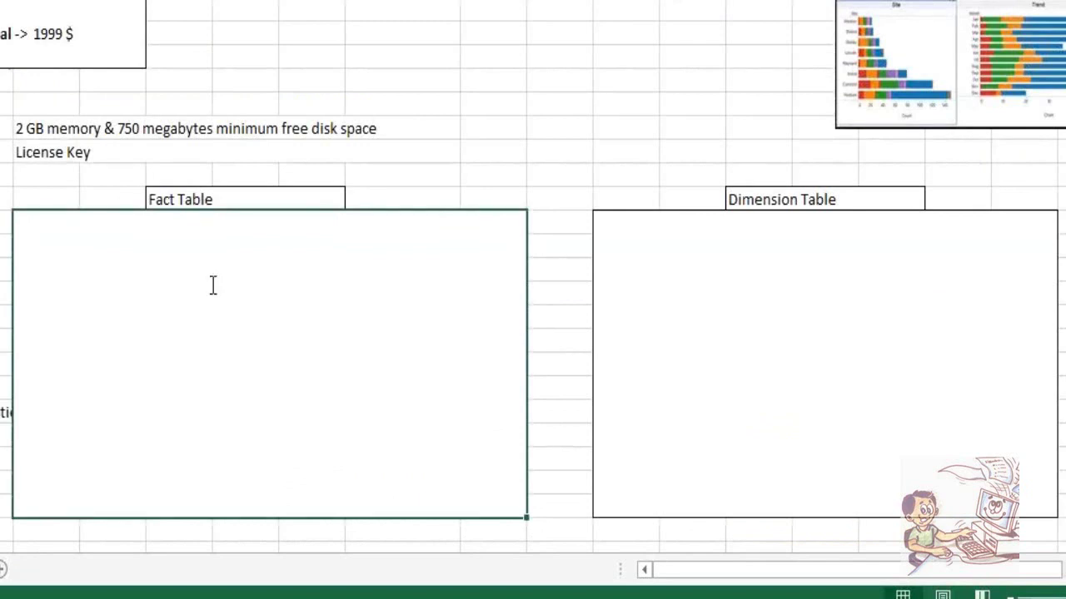
type("Fact Table Co")
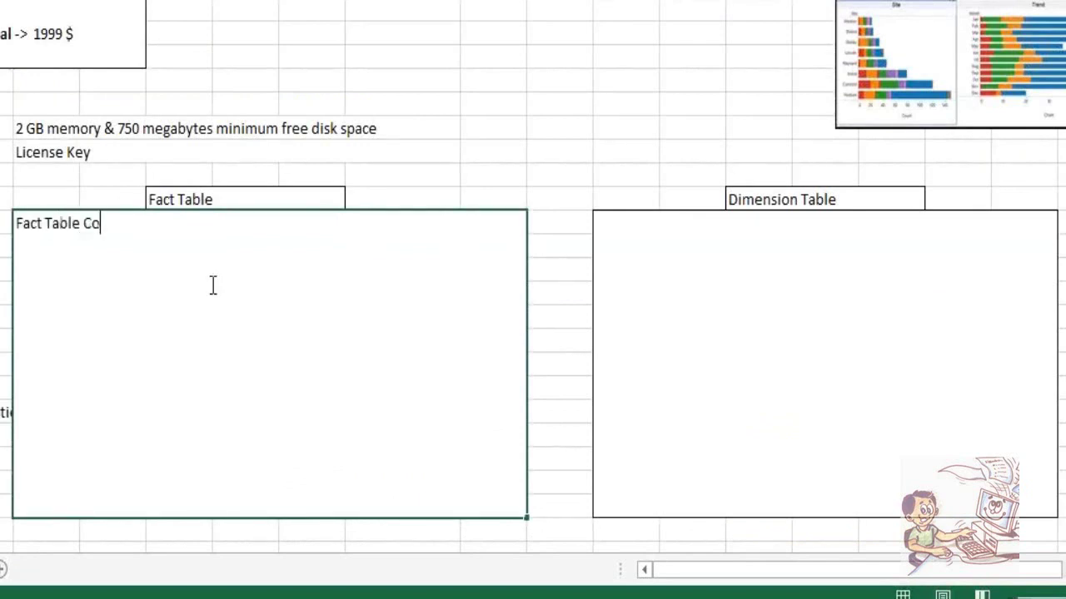
type("nsists Purely Nu")
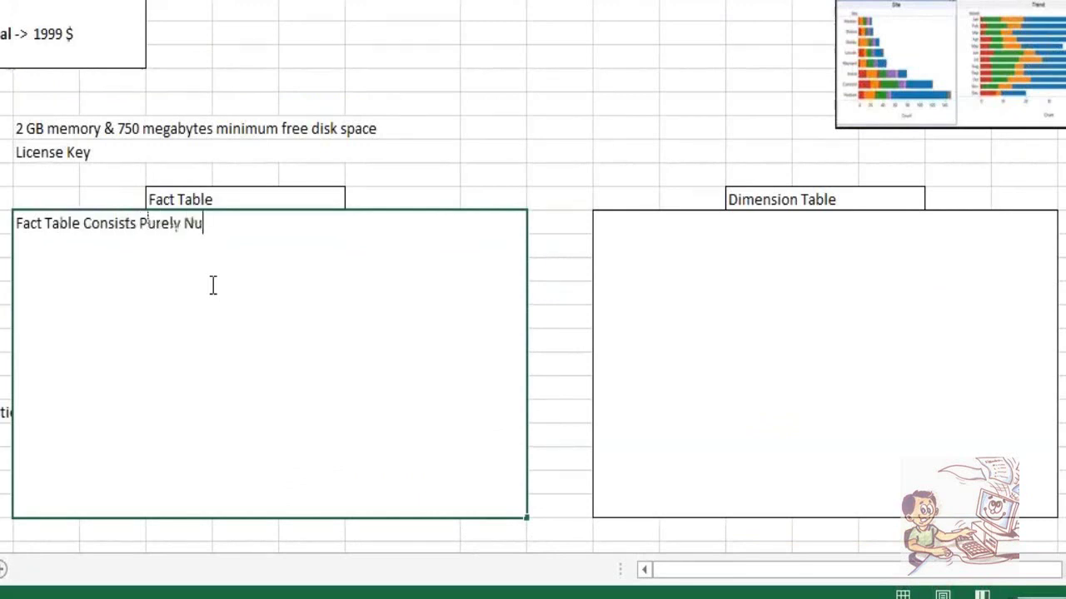
type("meric data and")
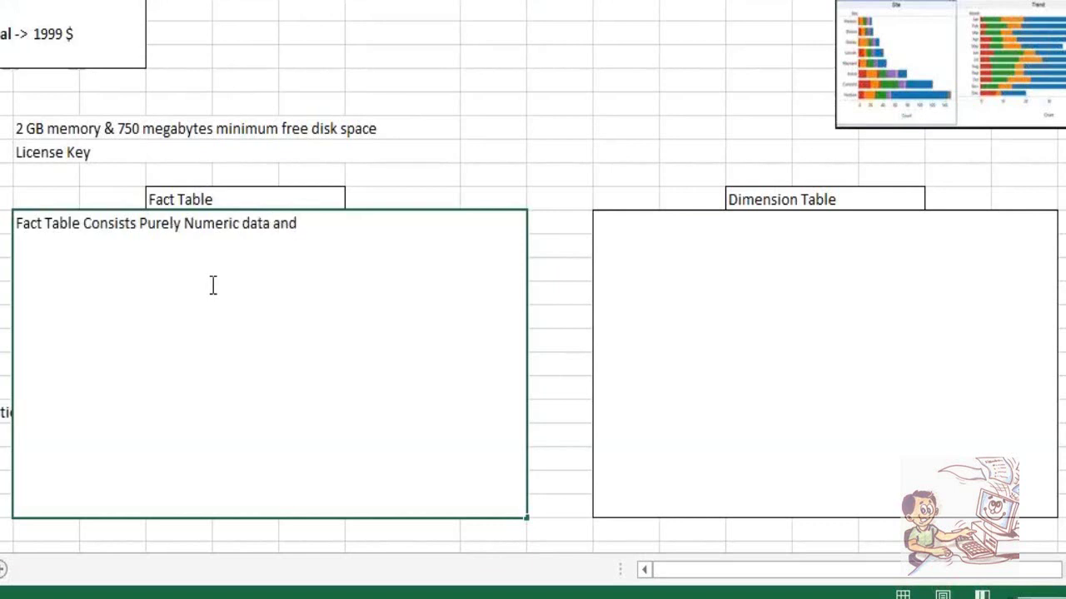
type(" it is always ")
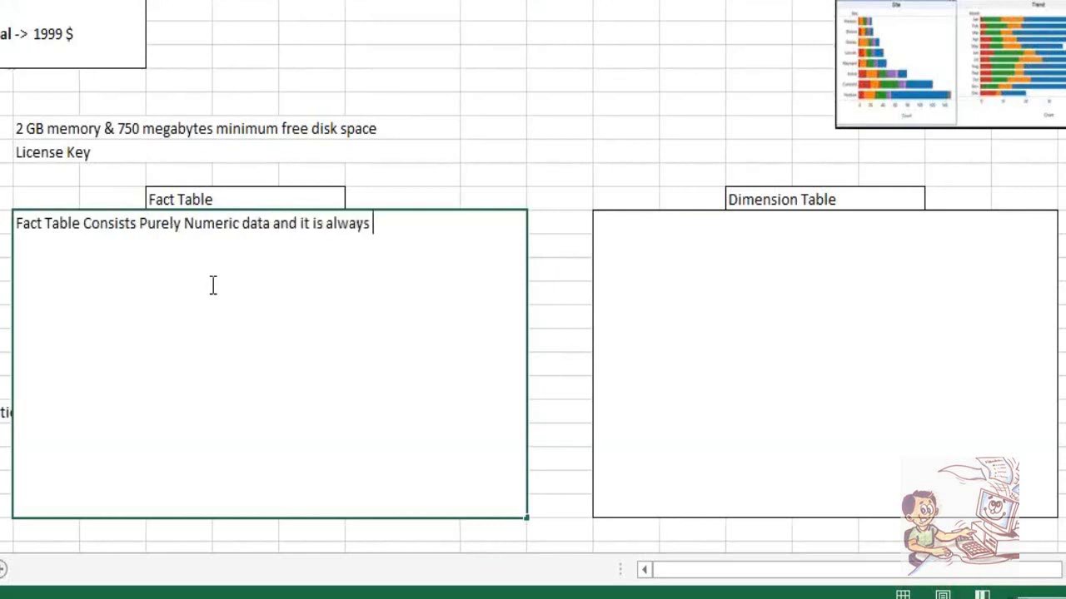
type("measurable")
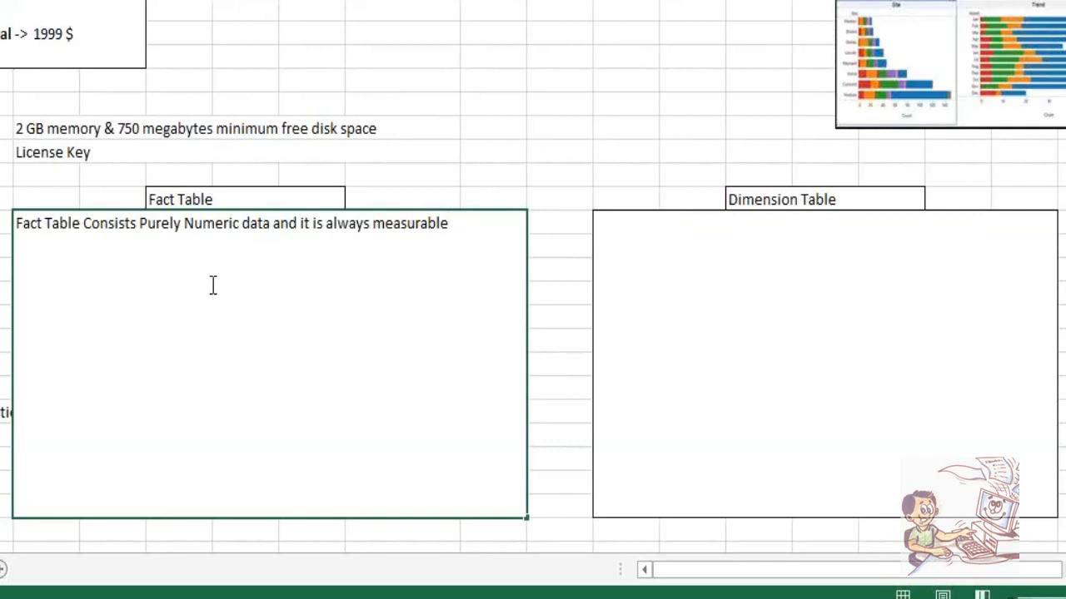
key("Return")
key("Escape")
key("Escape")
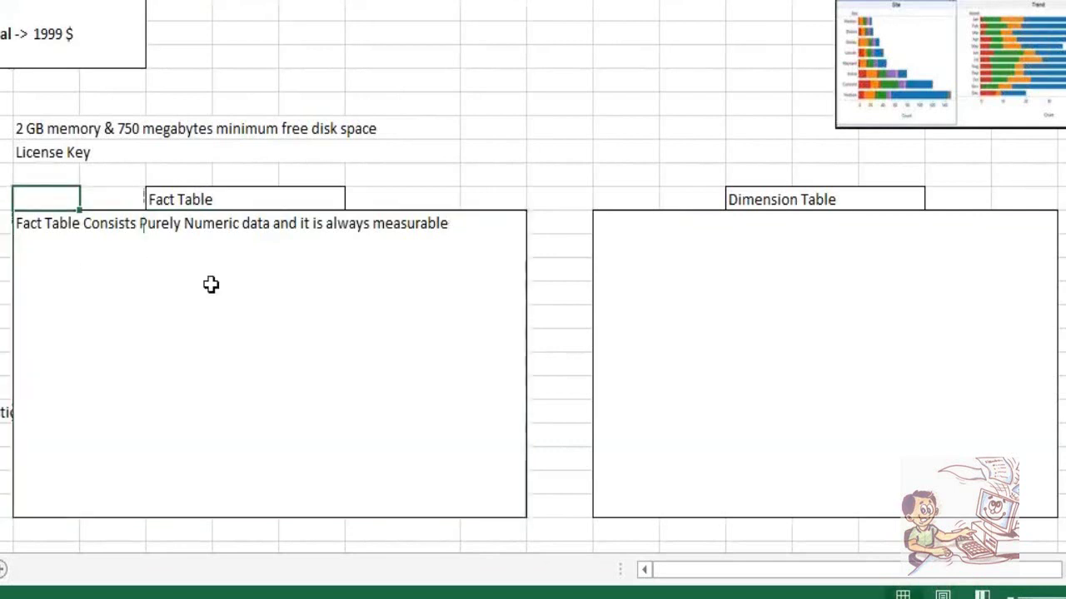
Number the sentence in the Fact Table box by prefixing it with "1) ", and highlight the word "measurable"
left_click(17, 225)
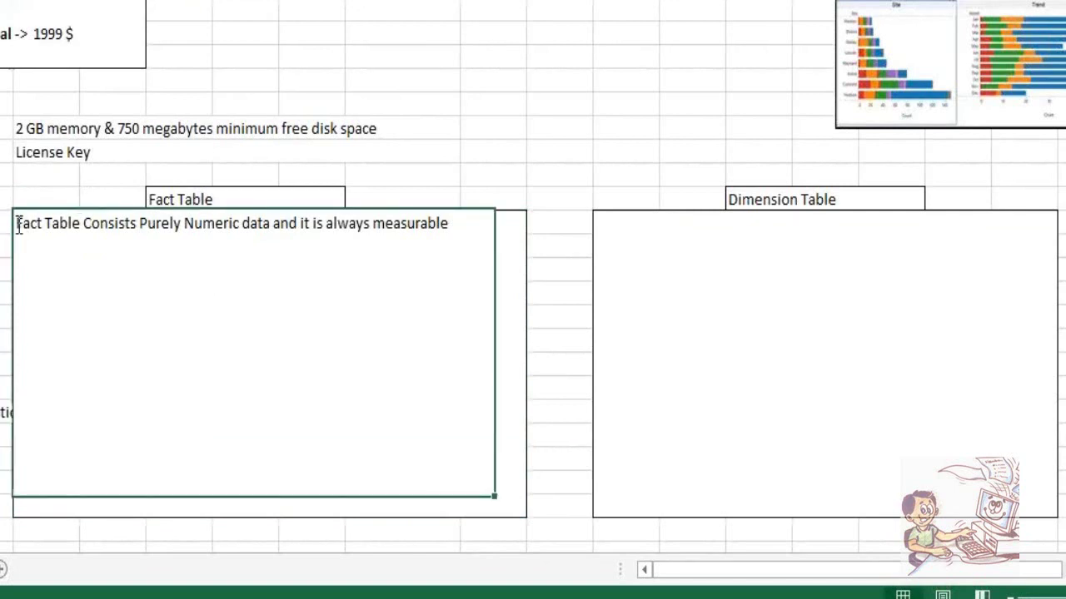
type("1)")
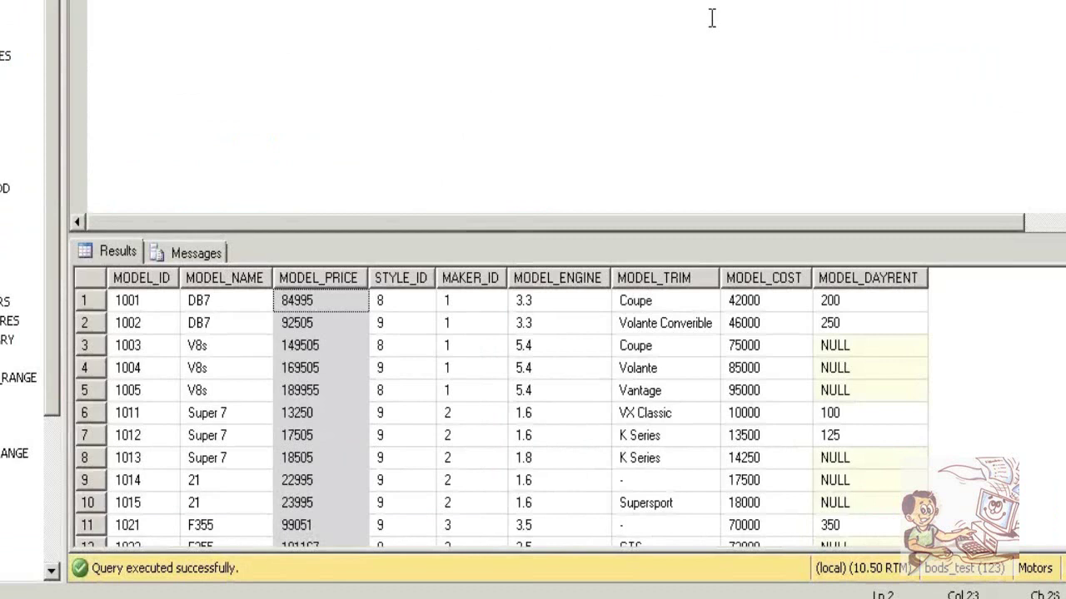
key("Right")
key("Right")
key("Right")
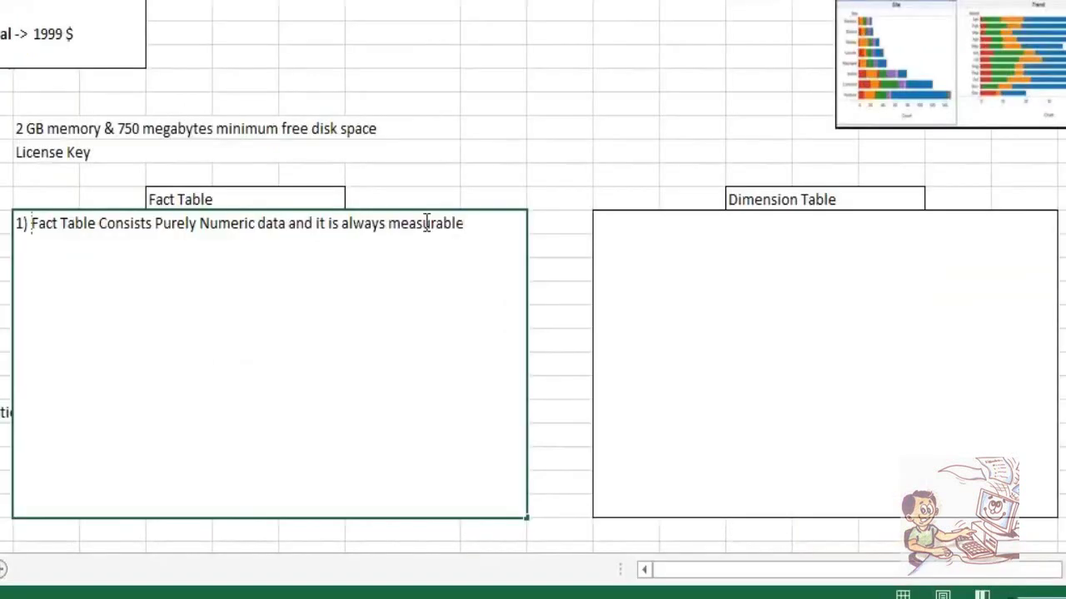
left_click_drag(464, 223, 388, 223)
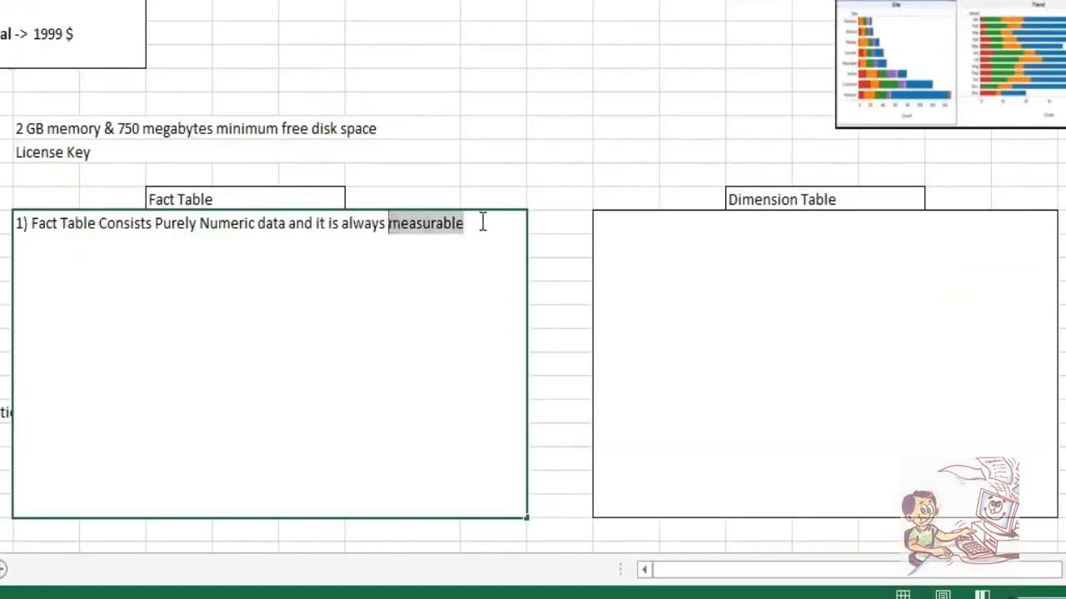
Add the indented line "-> Avg, Min, Max, Count etc.," beneath the first point in the Fact Table box
left_click(495, 254)
key("Return")
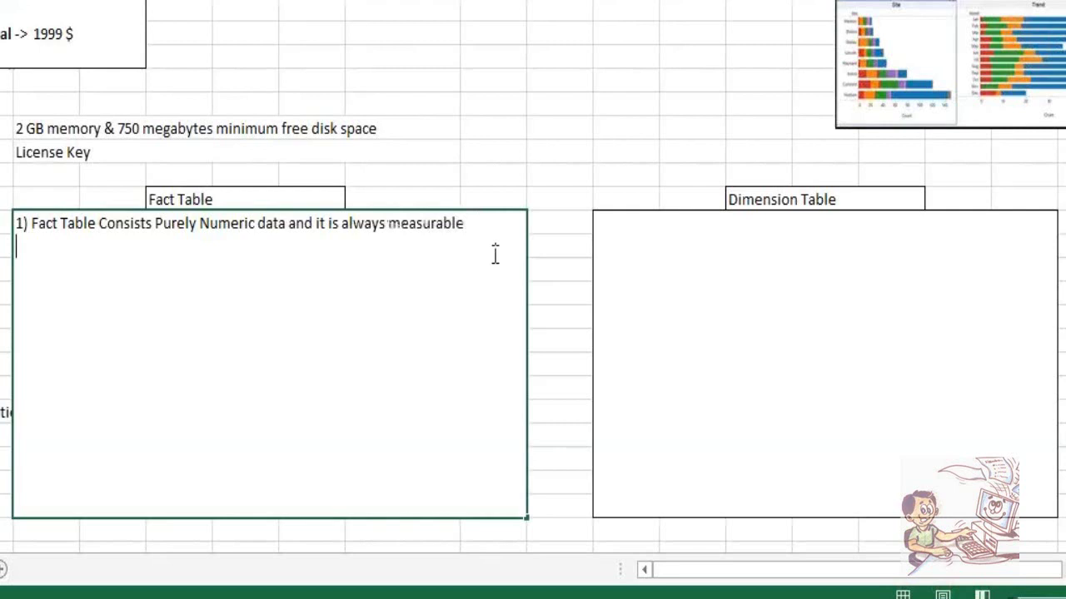
type("-> Avg, Min")
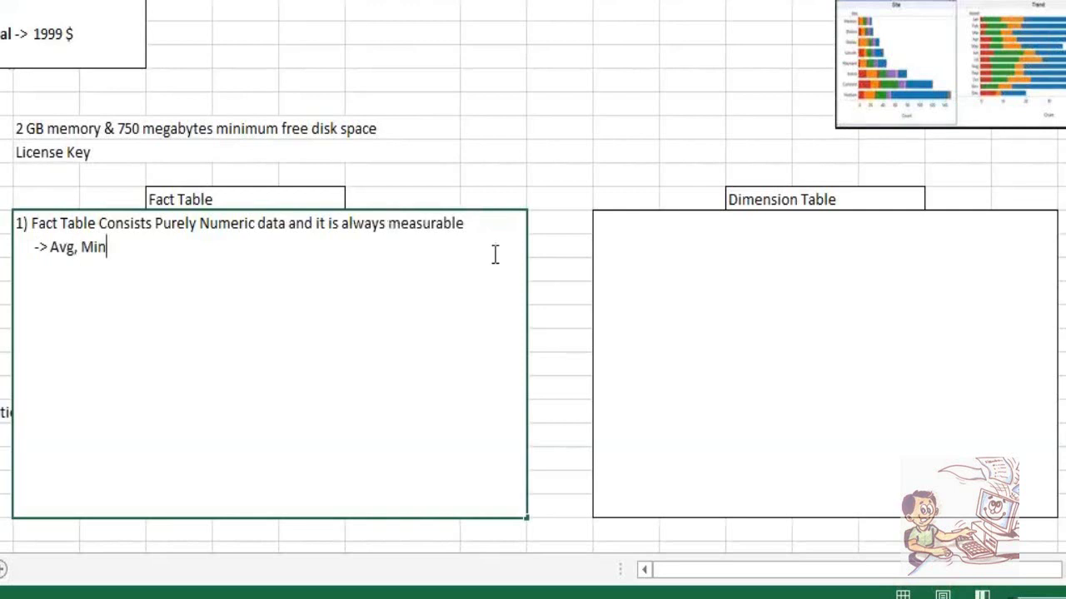
type(", Max, Co")
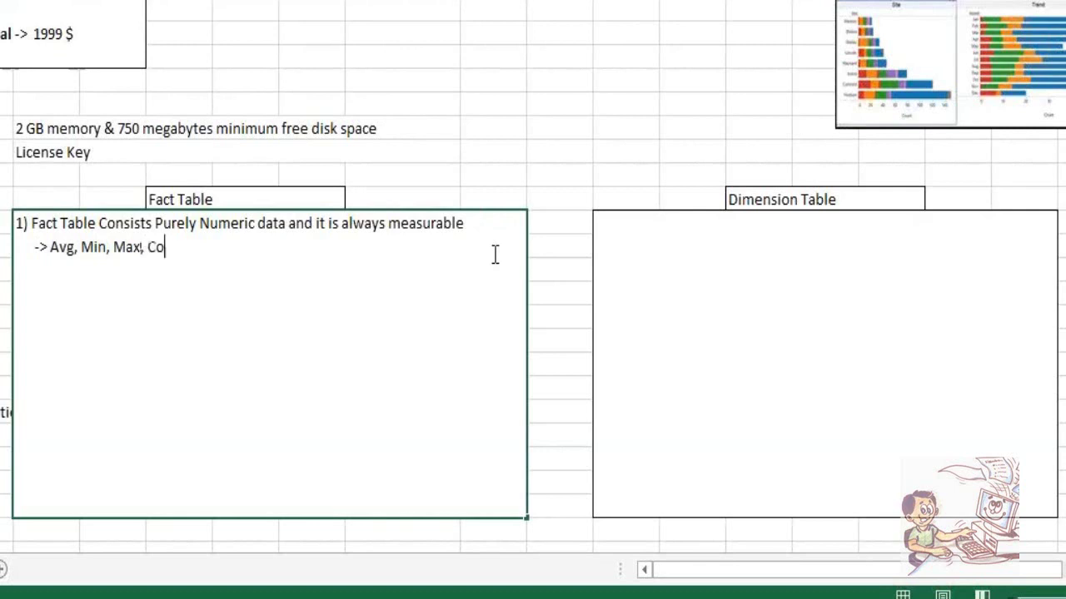
type("unt etc.")
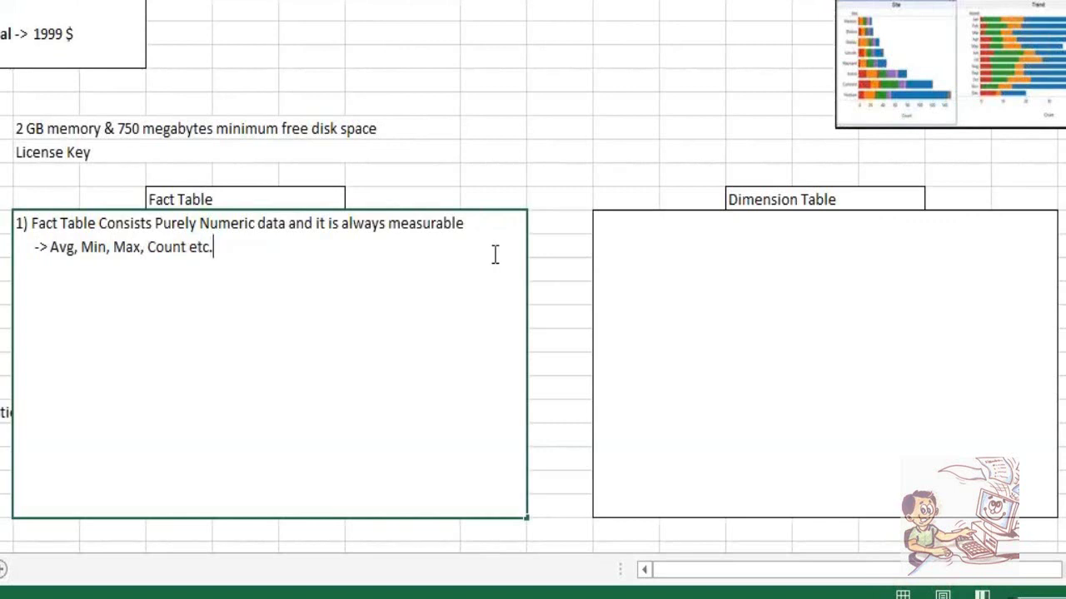
type(".")
left_click(95, 248, "shift")
left_click(18, 223, "shift")
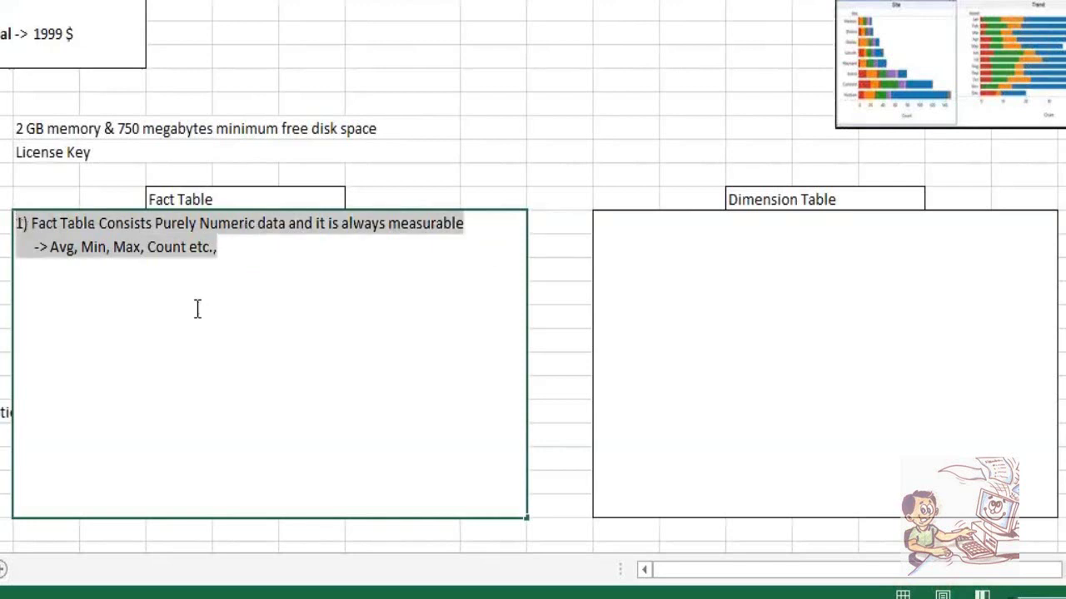
left_click(236, 263)
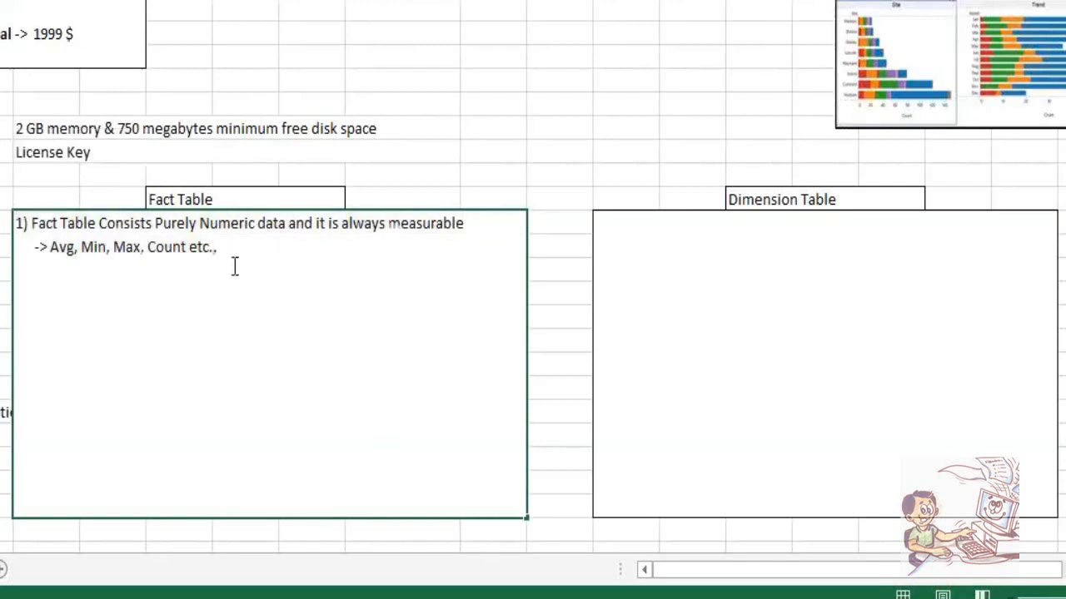
Add a second point, "2) Fact consists Summarized data/ Aggregated data", below a blank line in the Fact Table box
key("Return")
type("2) Fact consists")
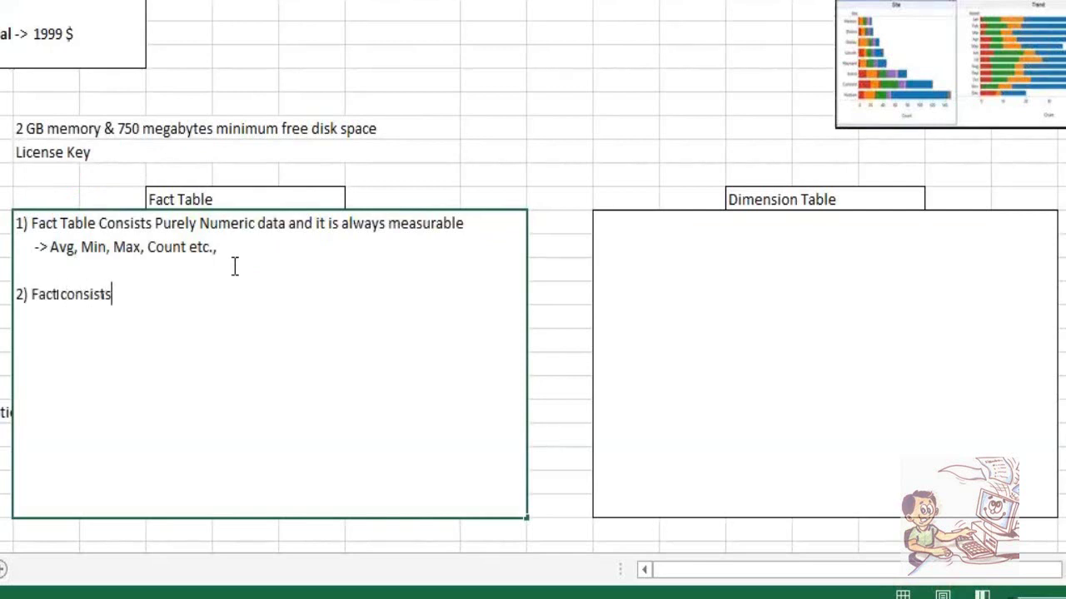
type(" Summari")
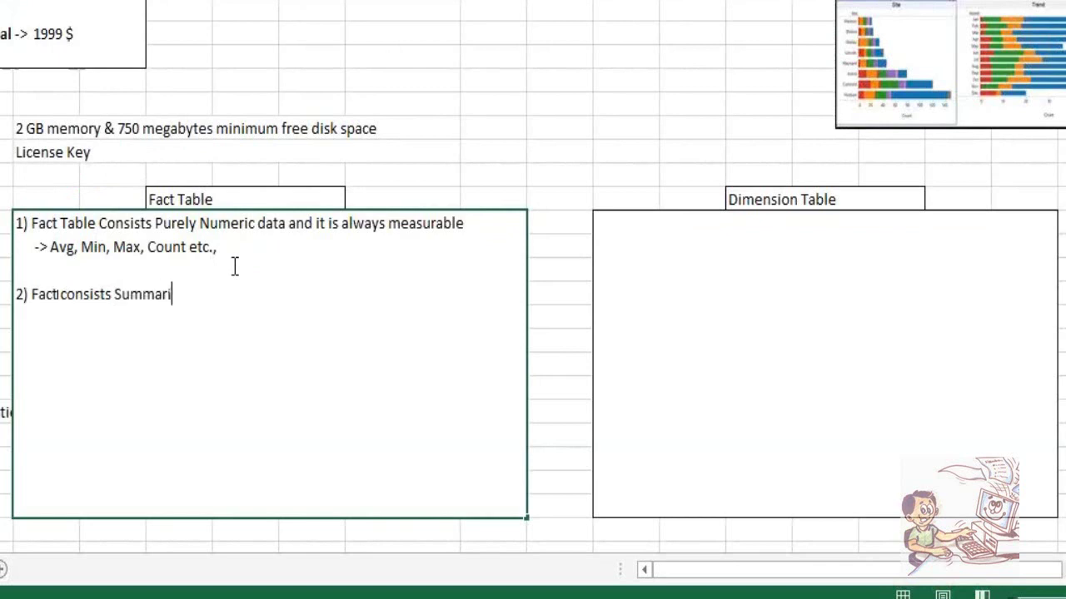
type("zed data/")
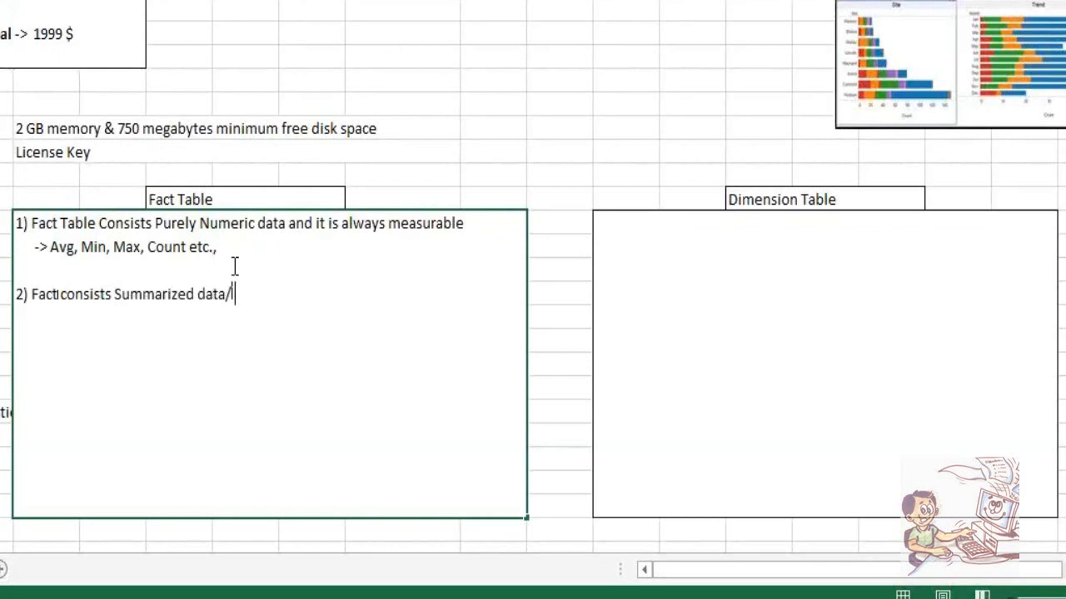
type(" Aggregated data")
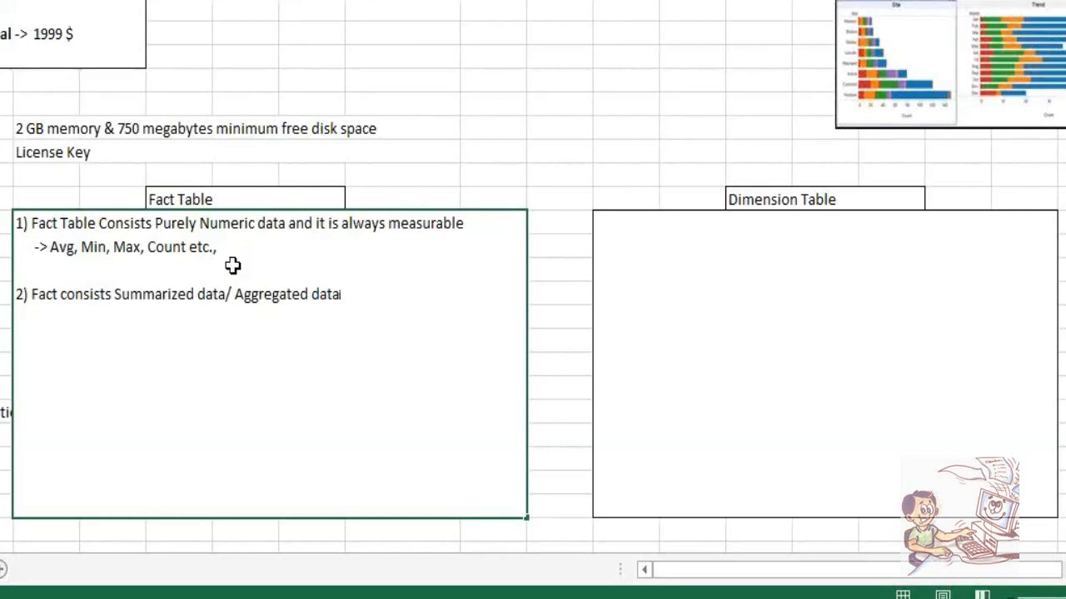
left_click(731, 335)
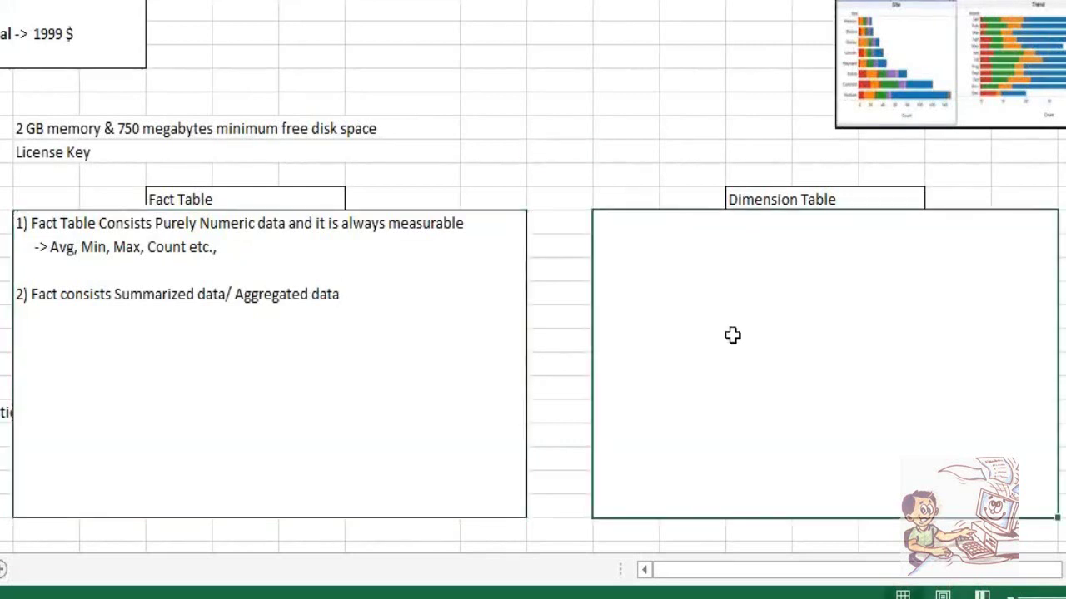
Switch to SQL Server, run the dbo.COUNTRY query and examine its COUNTRY_ID column
left_click(630, 224)
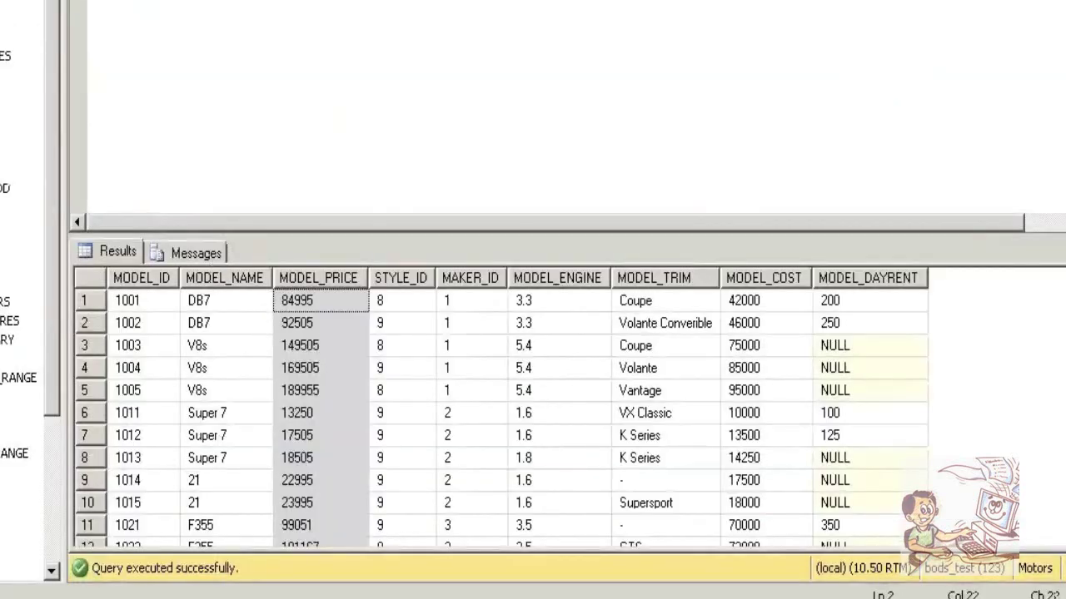
key("F5")
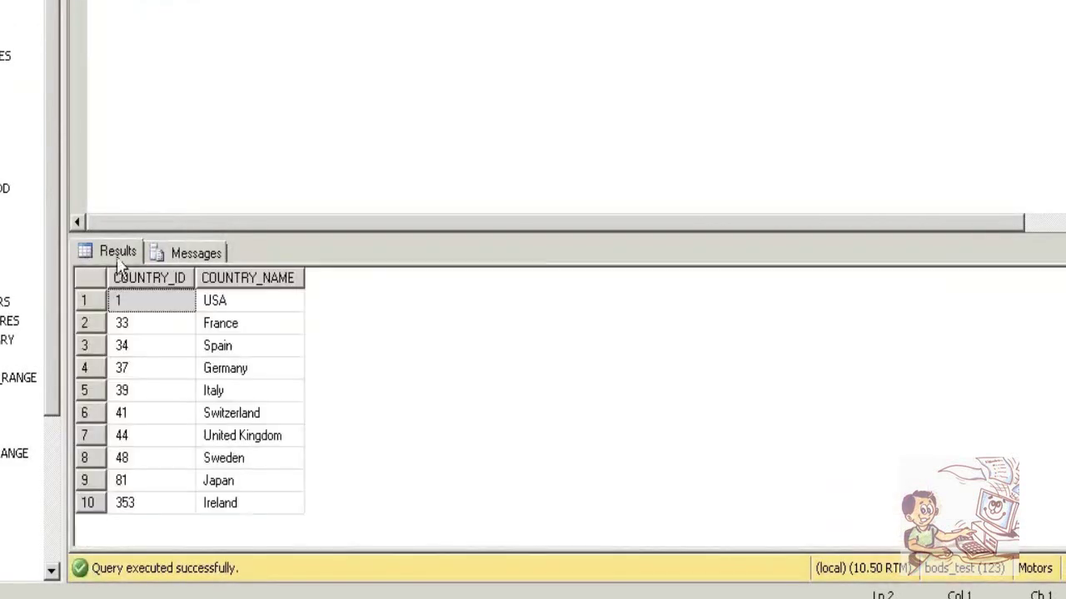
left_click(129, 278)
left_click(369, 79)
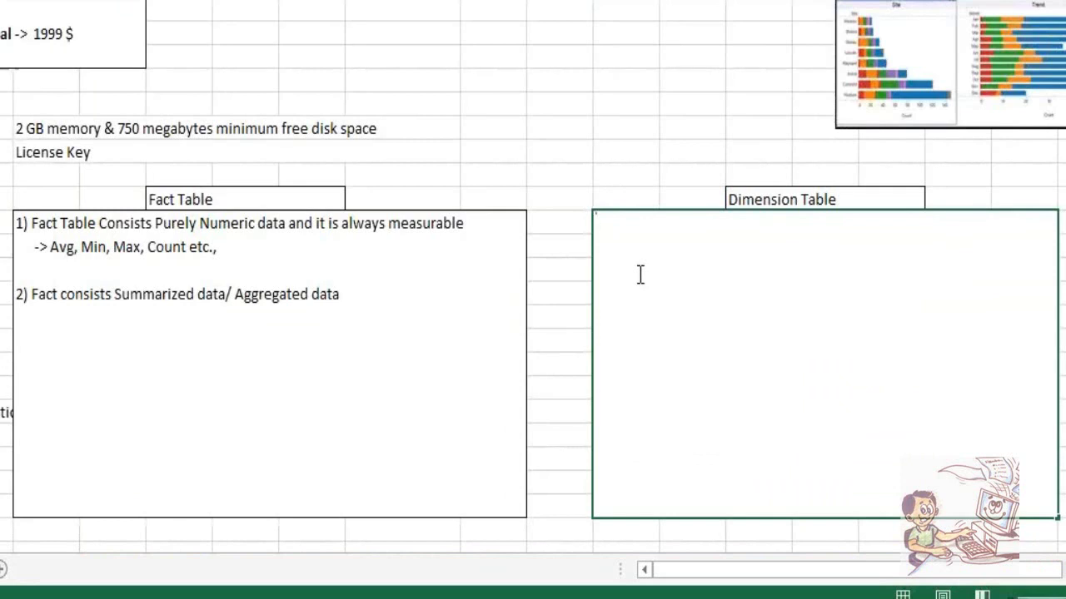
Switch to Excel and enter "1) Dimensions consists both nuemeric & charasterci data but the nuemeric data is not measurable" in the large box under Dimension Table
type("1) Dimensions")
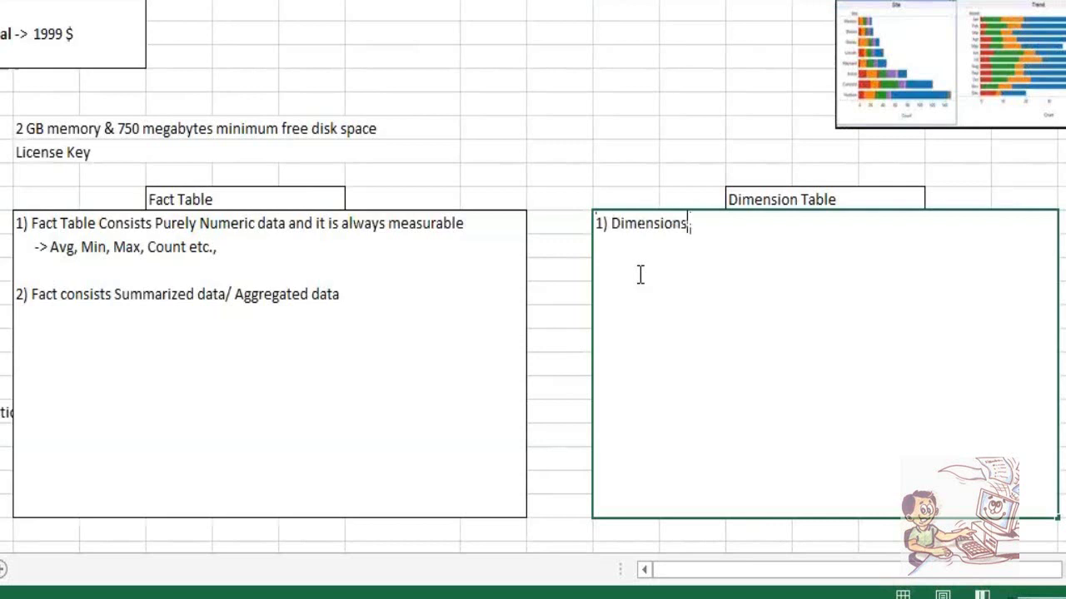
type(" consists b")
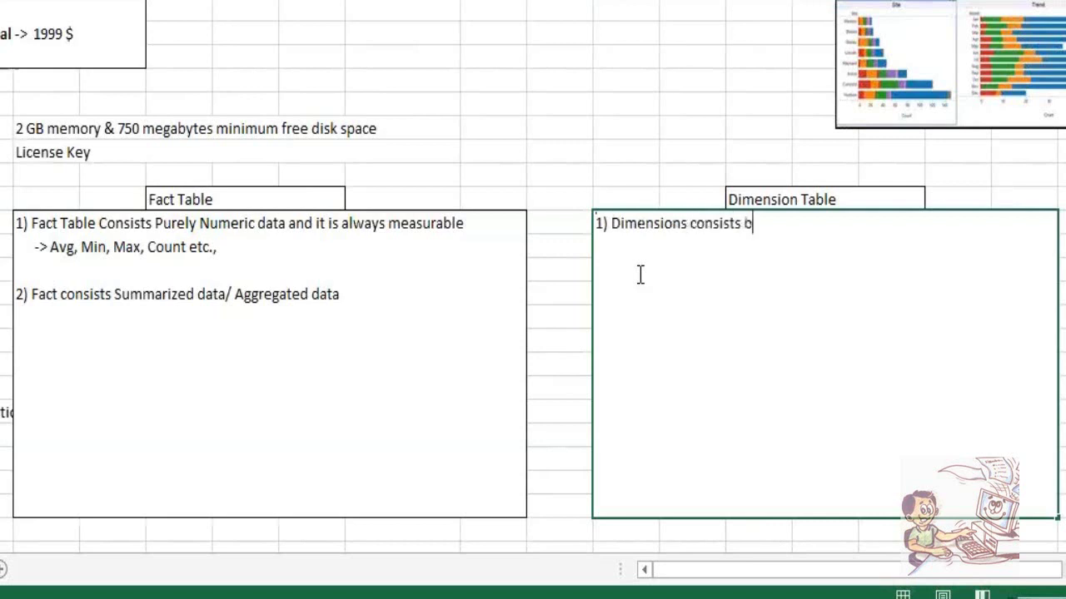
type("oth nuemeric")
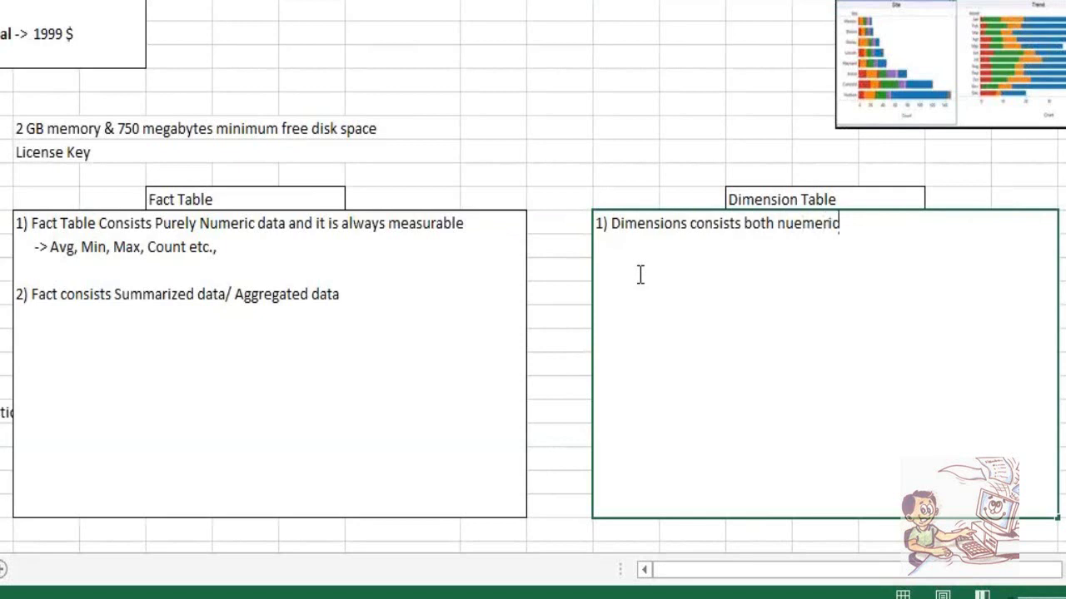
type(" & charaster")
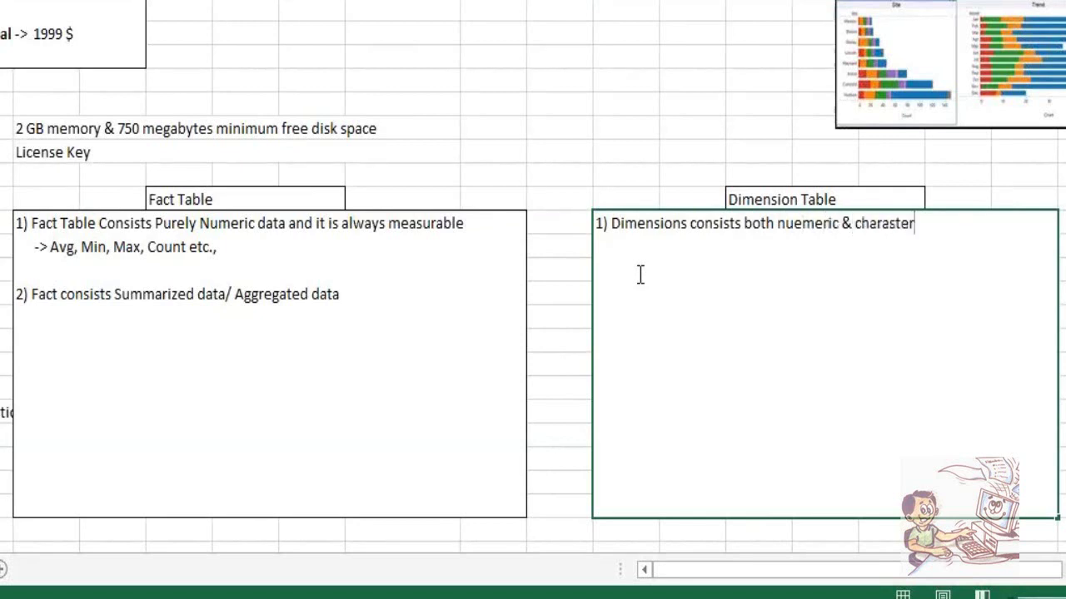
type("ci data but the nuer")
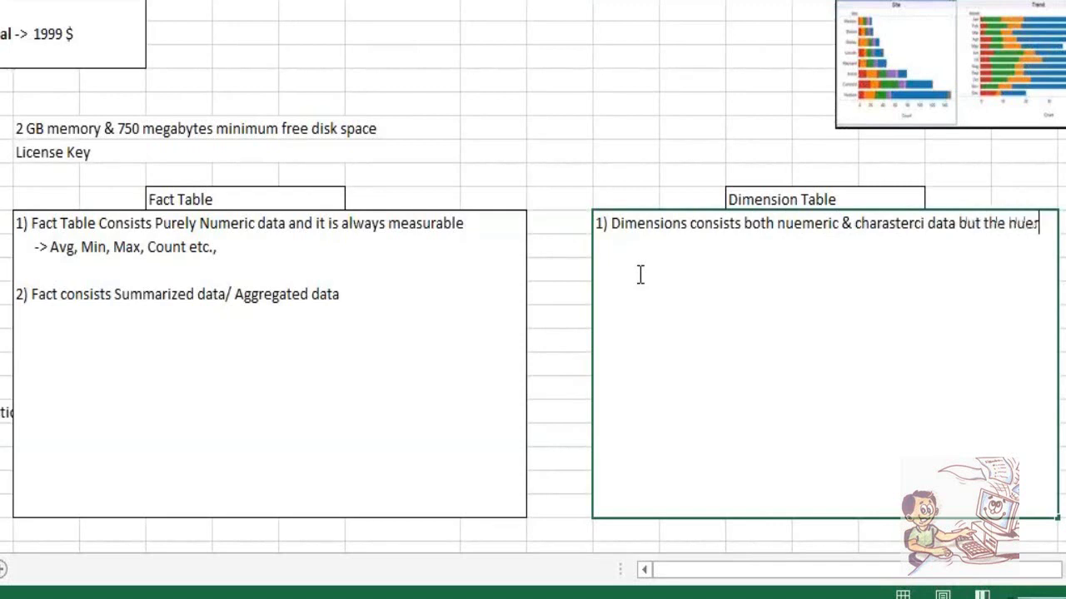
key("BackSpace")
type("meric data ")
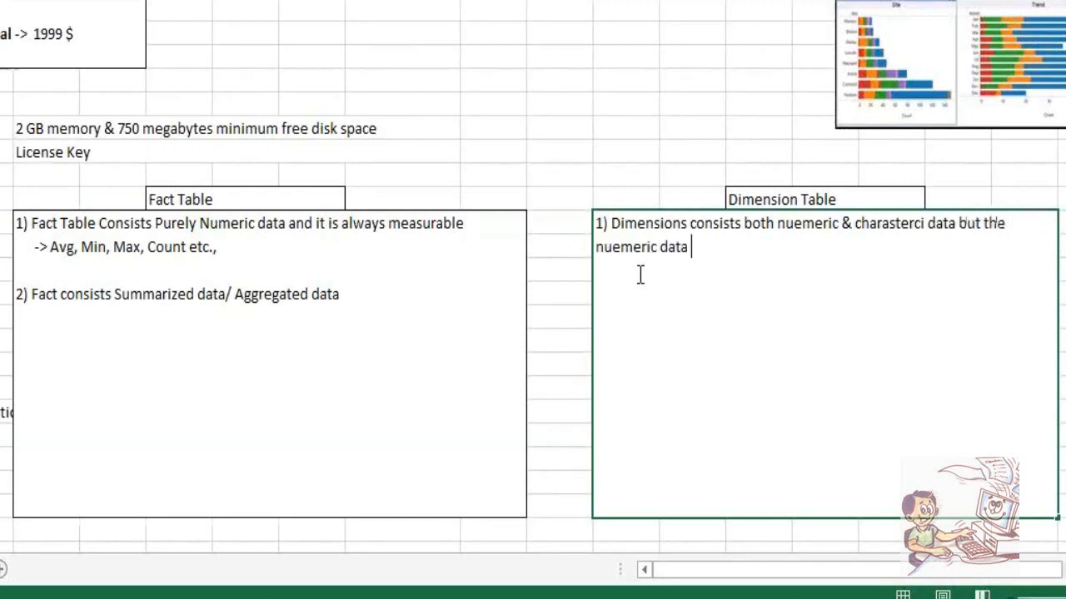
type("is not measura")
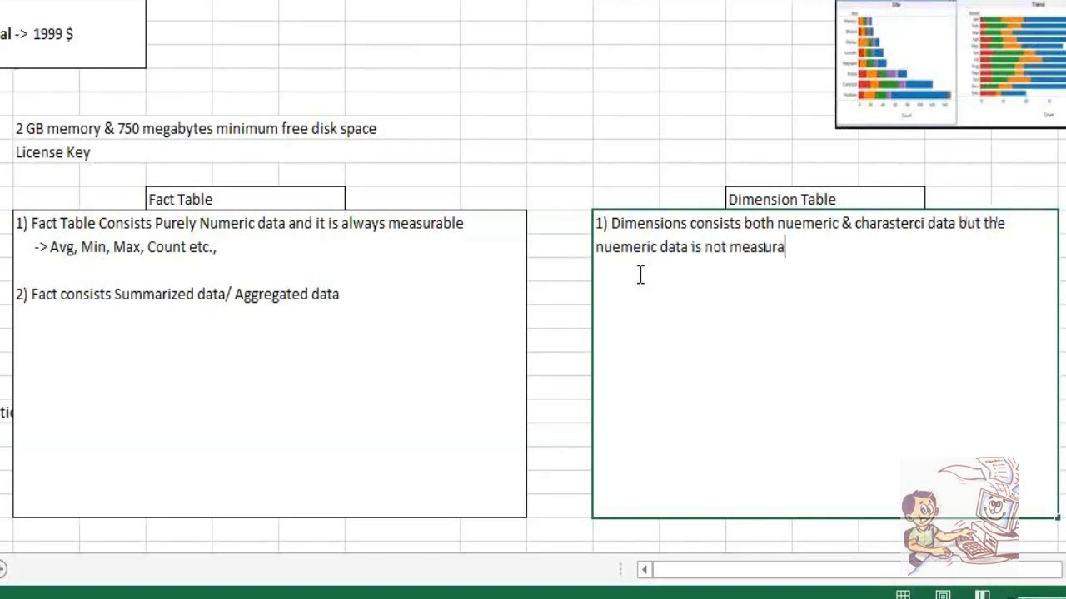
type("ble.")
left_click(414, 246)
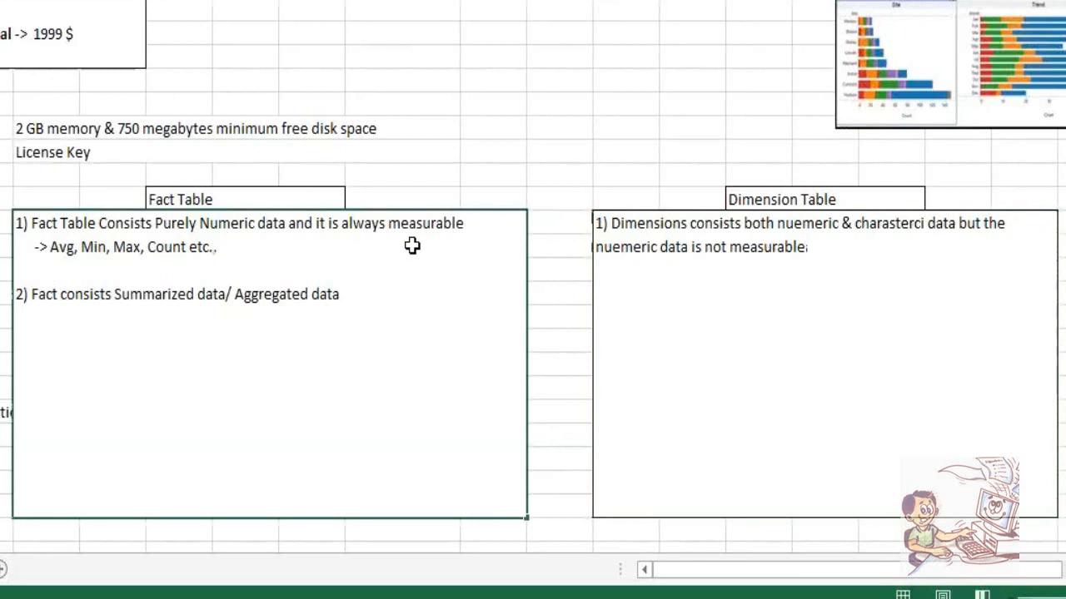
Start a second point numbered "2)" below a blank line in the Dimension Table box
left_click(845, 246)
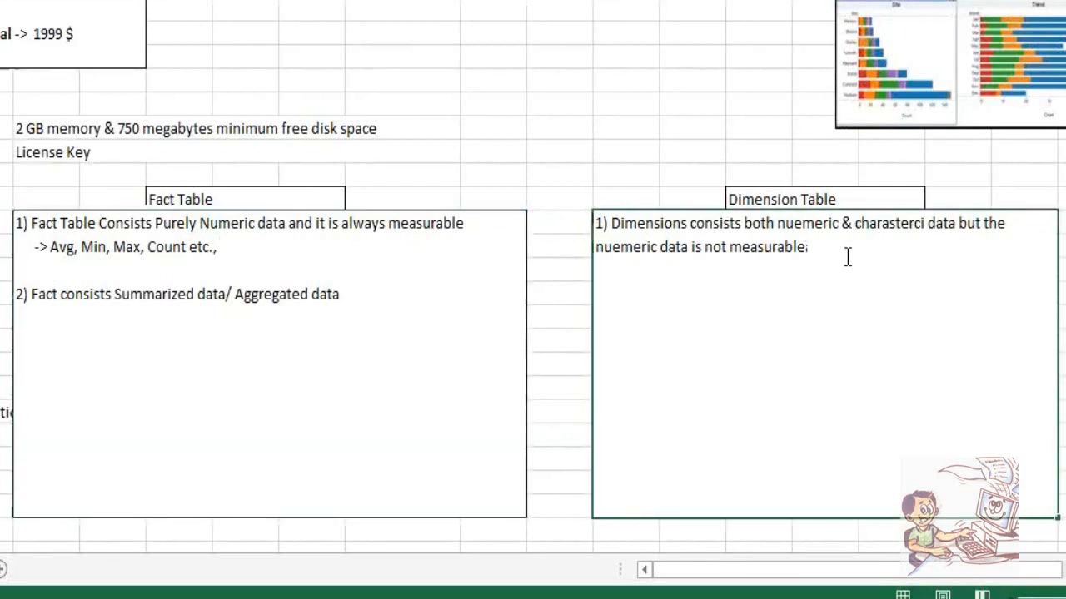
key("Return")
key("Return")
type("2)")
Highlight "Summarized data/" in the second point of the Fact Table box
left_click(135, 298)
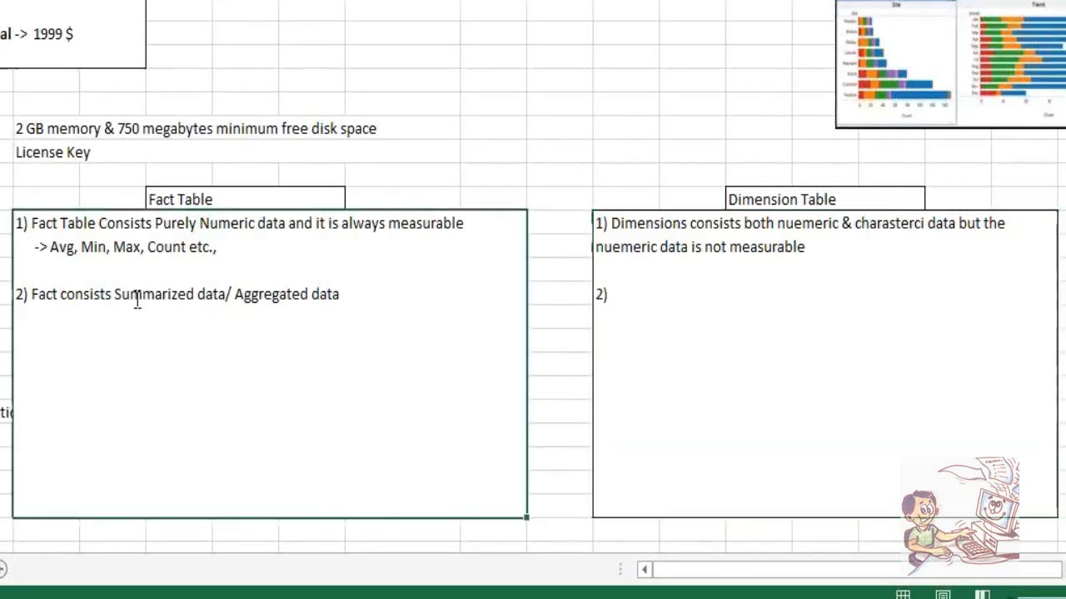
double_click(127, 297)
left_click(116, 297)
left_click_drag(152, 287, 230, 295)
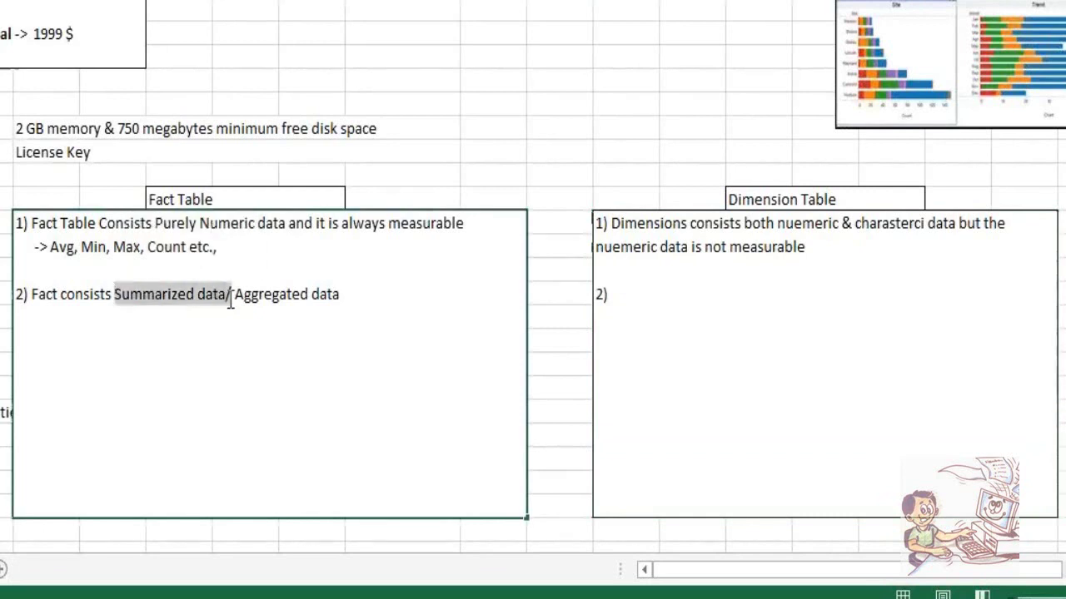
Complete the second point in the Dimension Table box with "Dimesnions gives details about Facts"
left_click(632, 343)
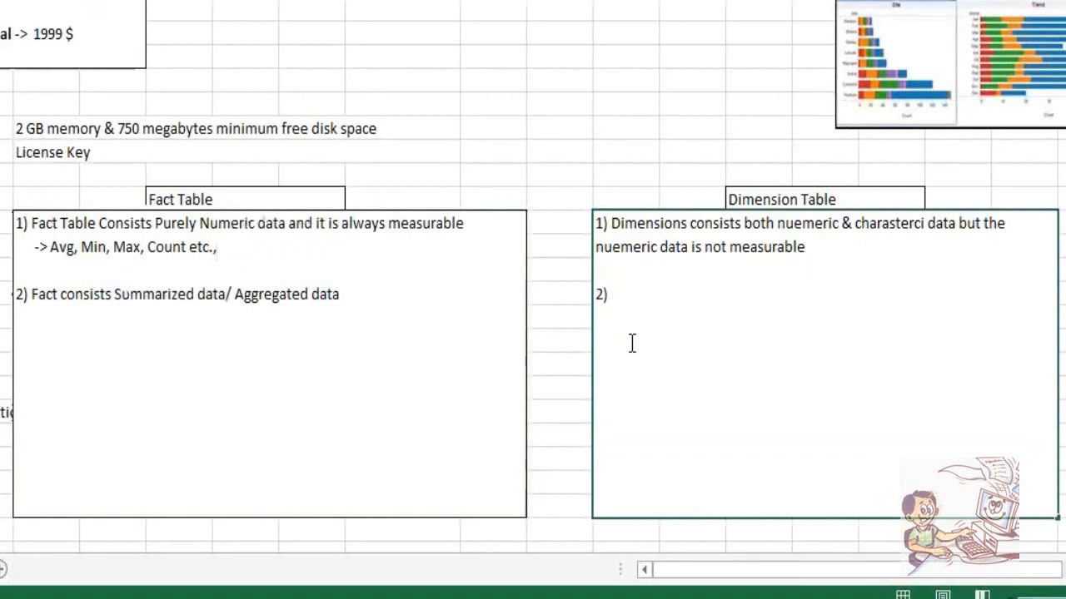
type("Dimesnions gives ")
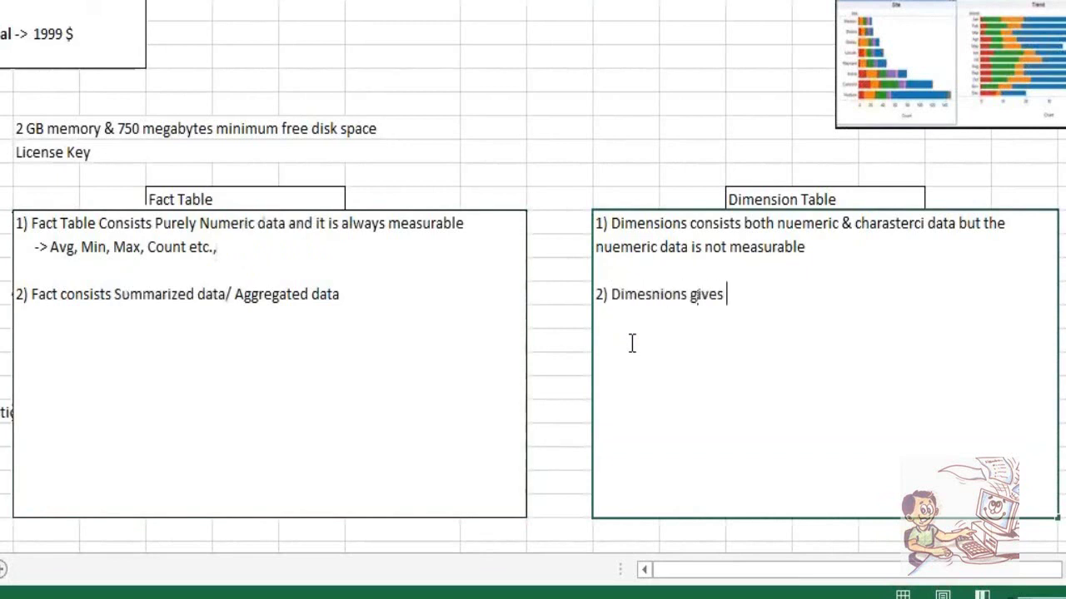
type("details abou")
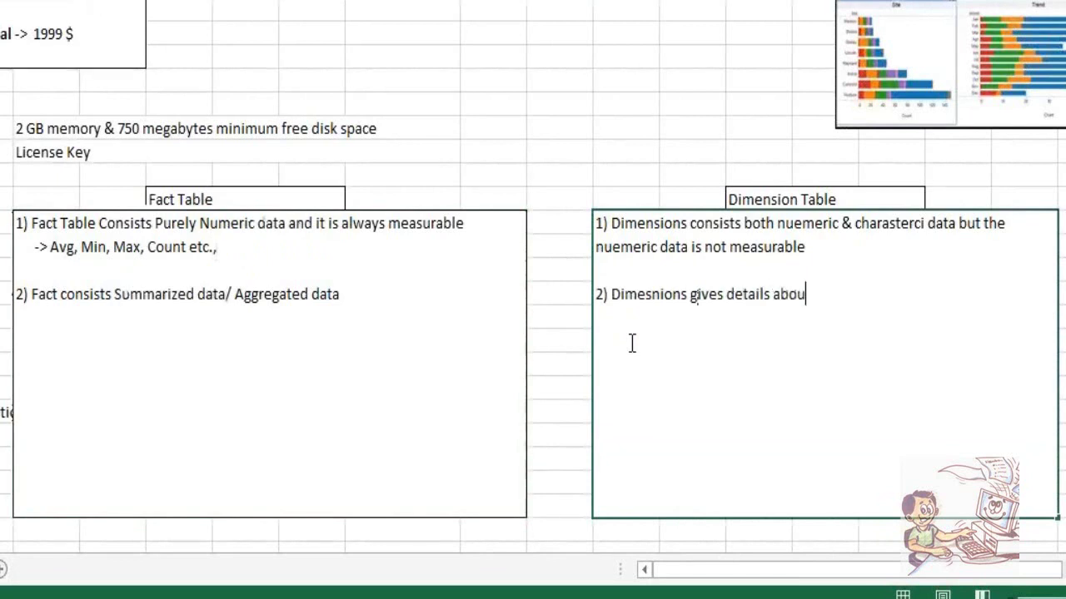
type("t ")
type("'e")
key("BackSpace")
type("Facts")
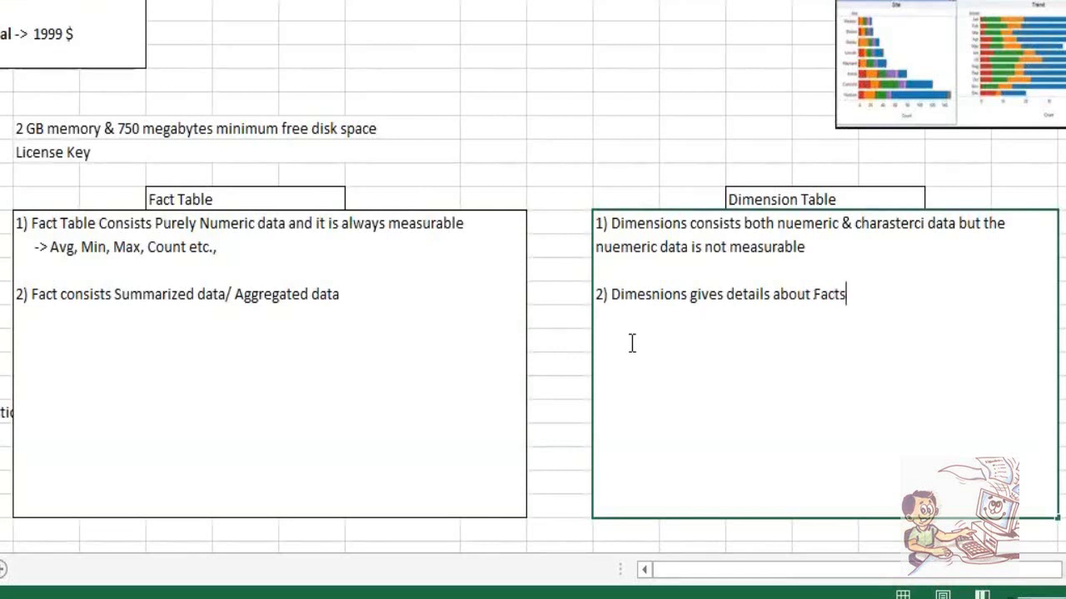
Switch to SQL Server, run the dbo.MODEL and dbo.COUNTRY queries together, and enlarge the results area to show both grids
left_click(633, 137)
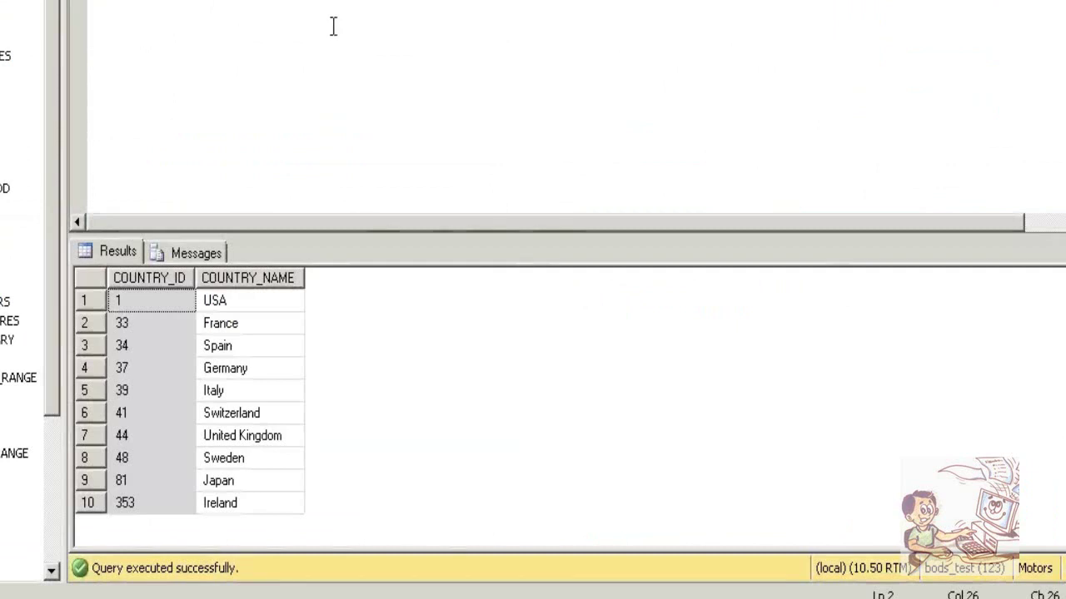
key("ctrl+Home")
key("F5")
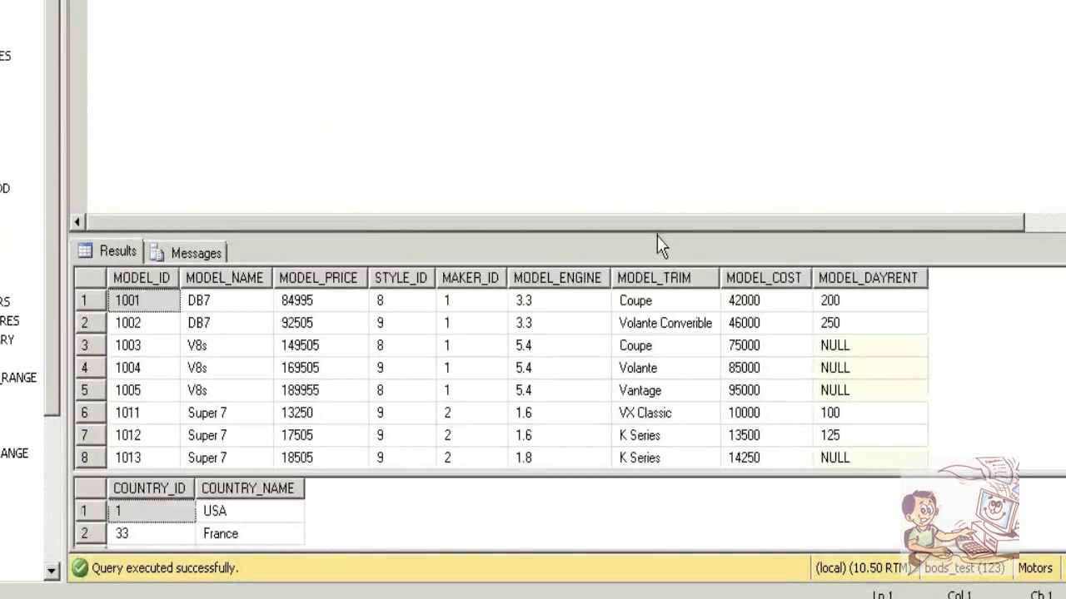
left_click_drag(657, 236, 625, 10)
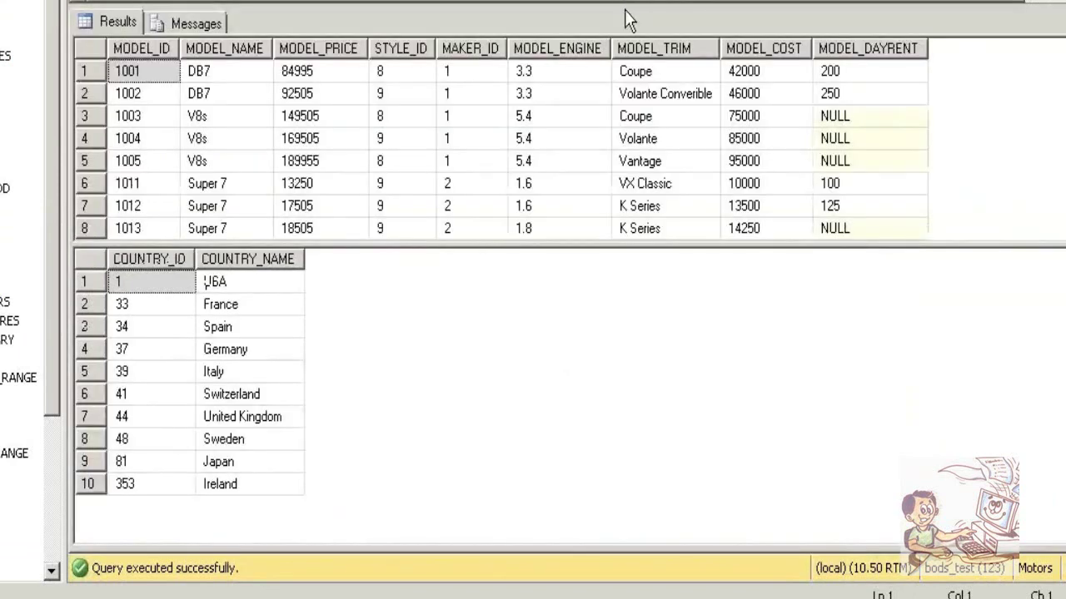
Compare the MODEL_PRICE value of the fifth dbo.MODEL row with the country names USA and Italy in the dbo.COUNTRY results
key("ctrl+End")
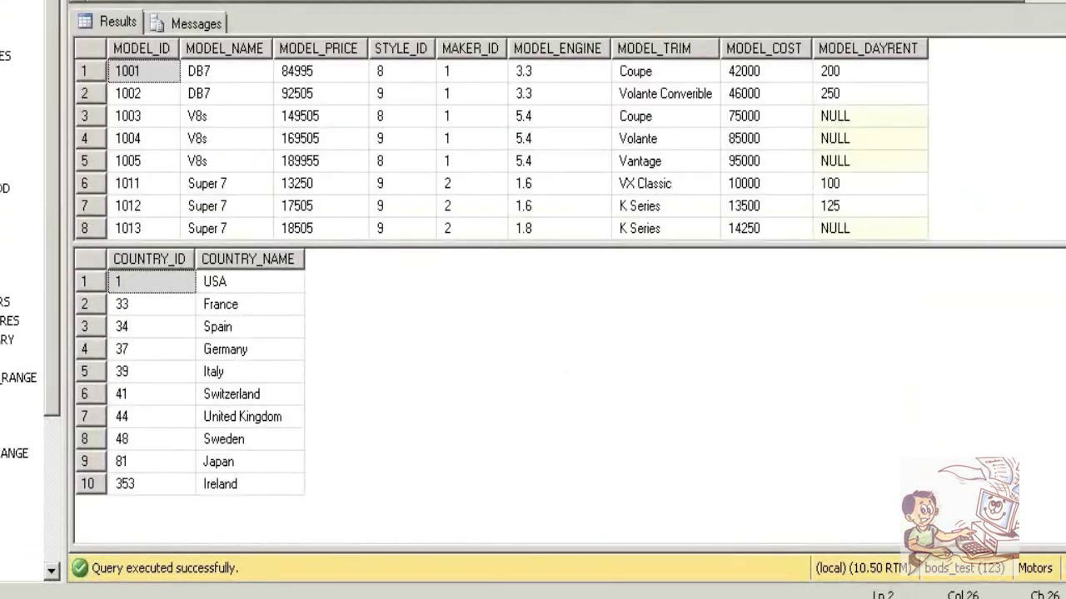
left_click(214, 366)
left_click(329, 163)
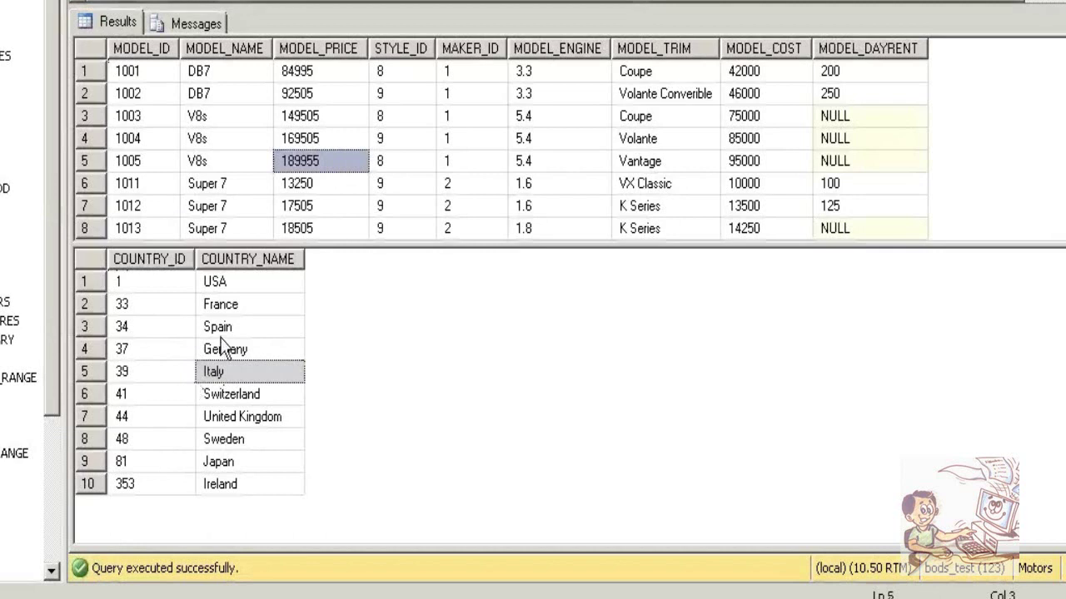
key("Down")
left_click(275, 281)
left_click(355, 162)
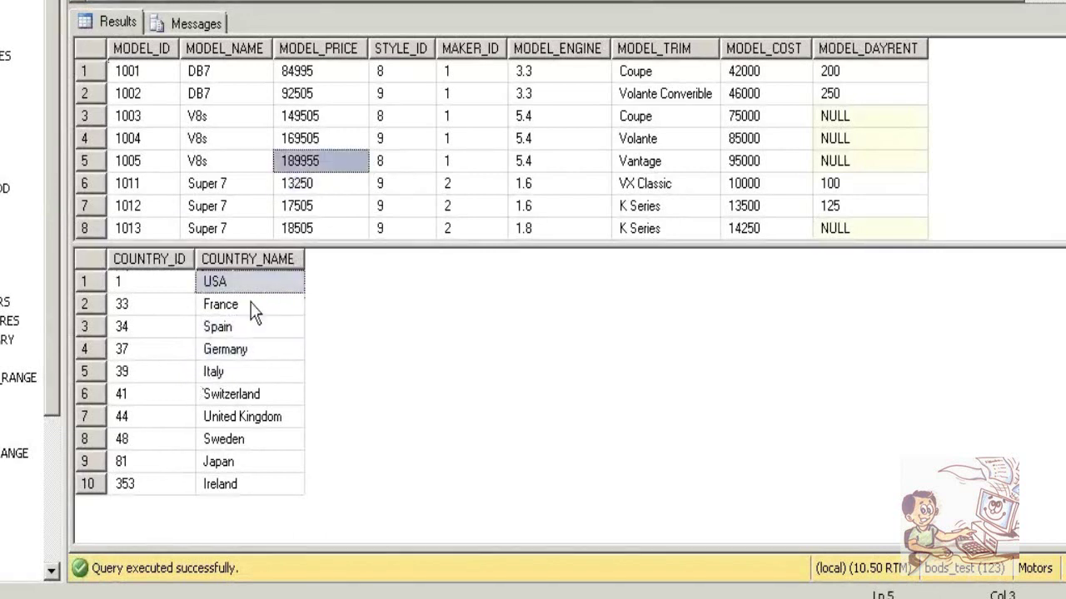
left_click(232, 368)
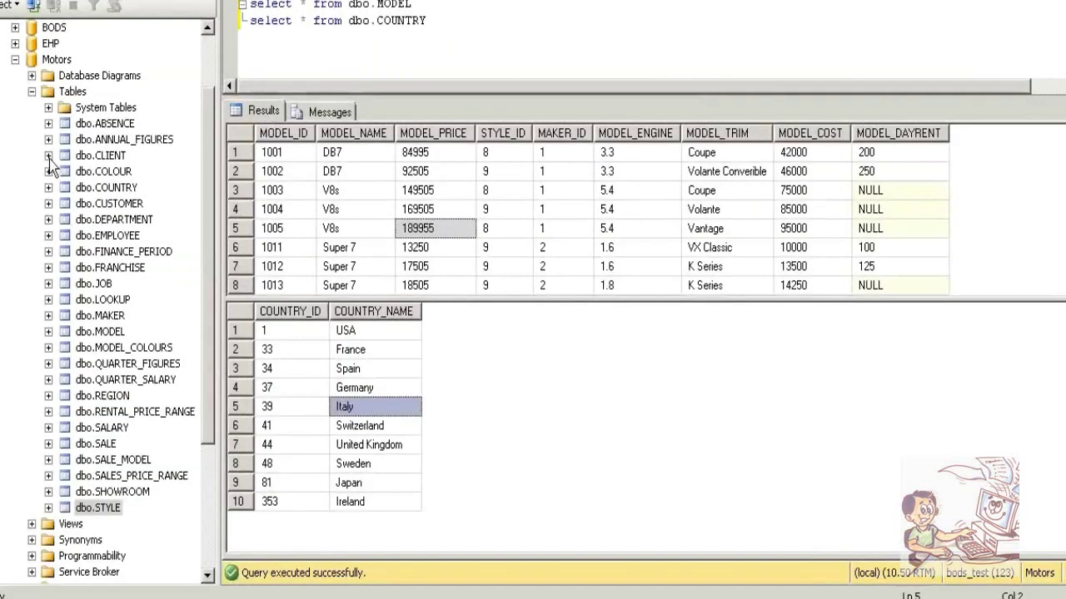
Expand the columns of dbo.CLIENT in the Motors database and examine its CLIENT_ID and REGION_ID key columns
left_click(48, 156)
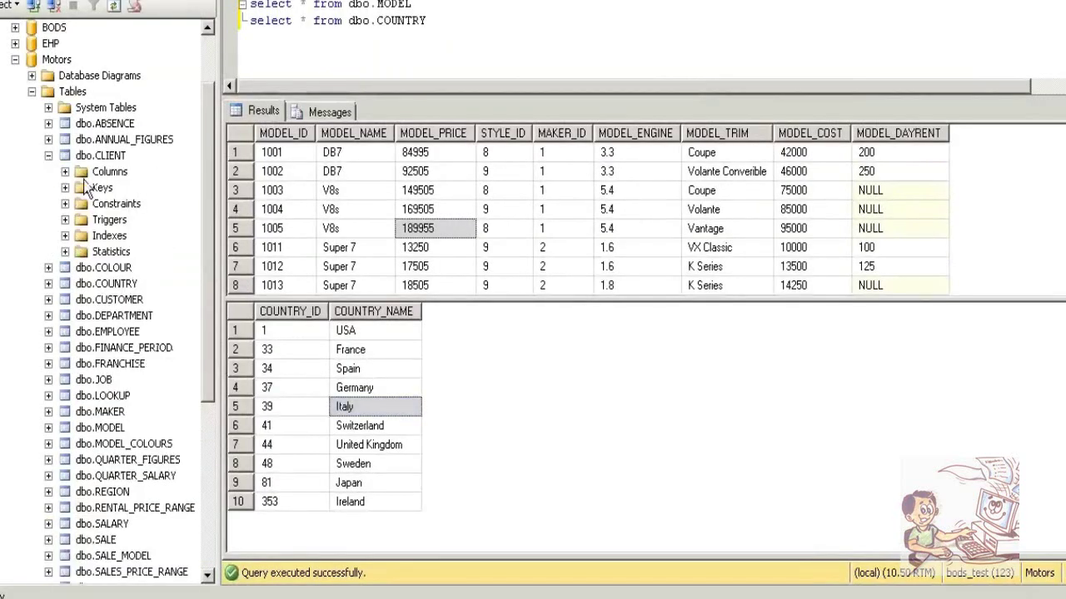
left_click(100, 187)
left_click(64, 172)
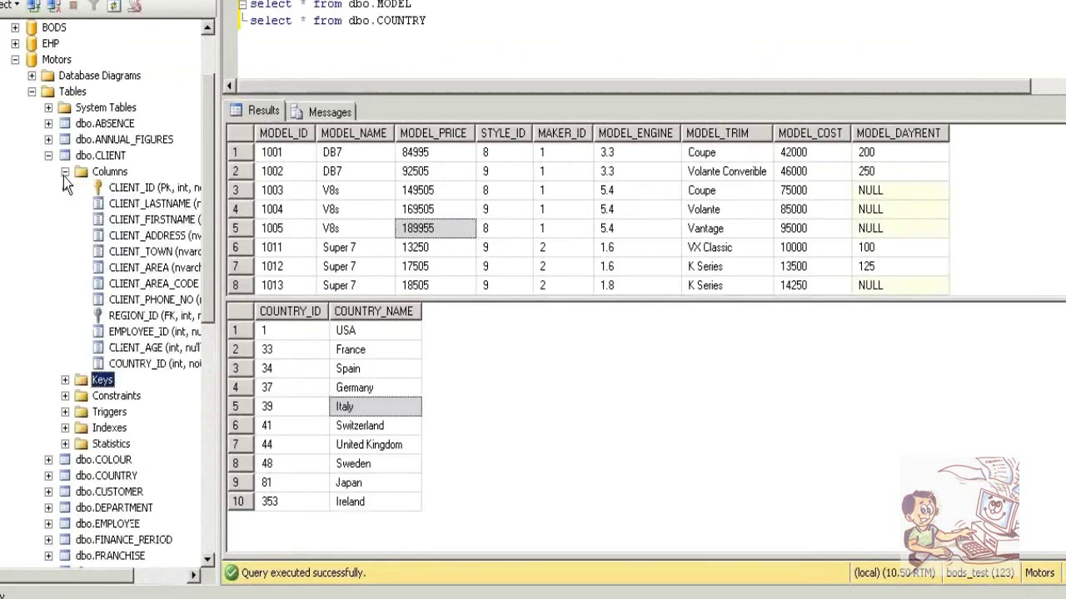
left_click(148, 191)
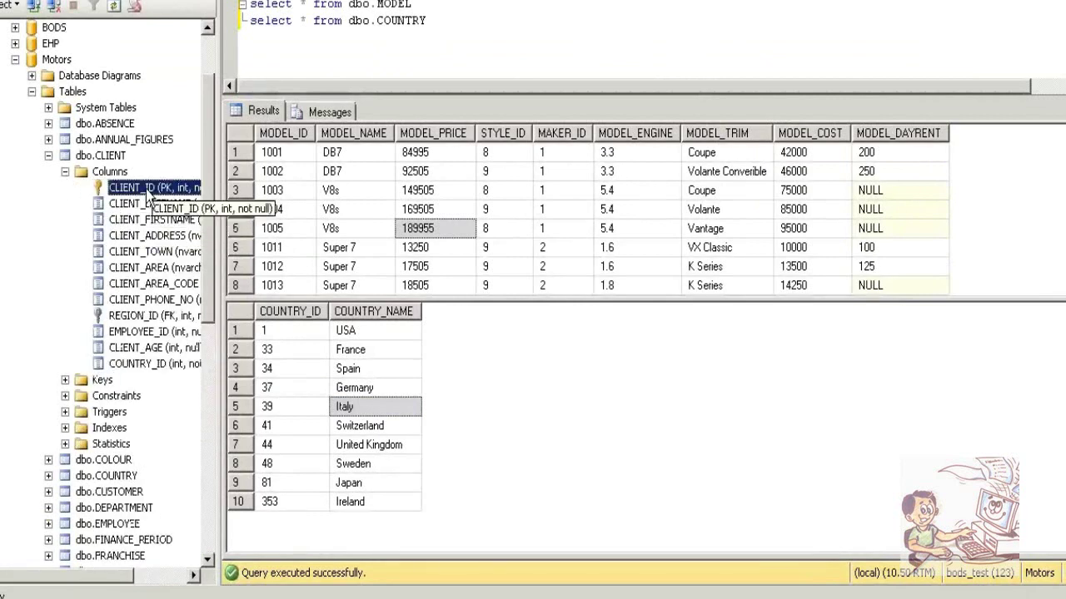
left_click(135, 320)
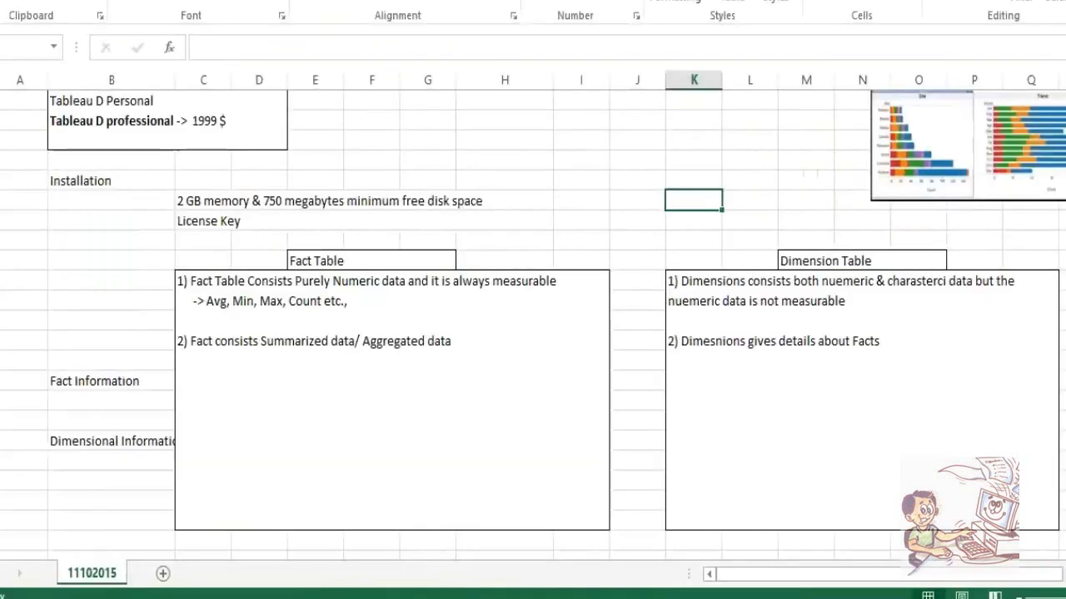
Add the note "*** Both the fact Table & Dimension Table are interlinked based on PK and FK" below the second point in the Fact Table box
left_click(409, 437)
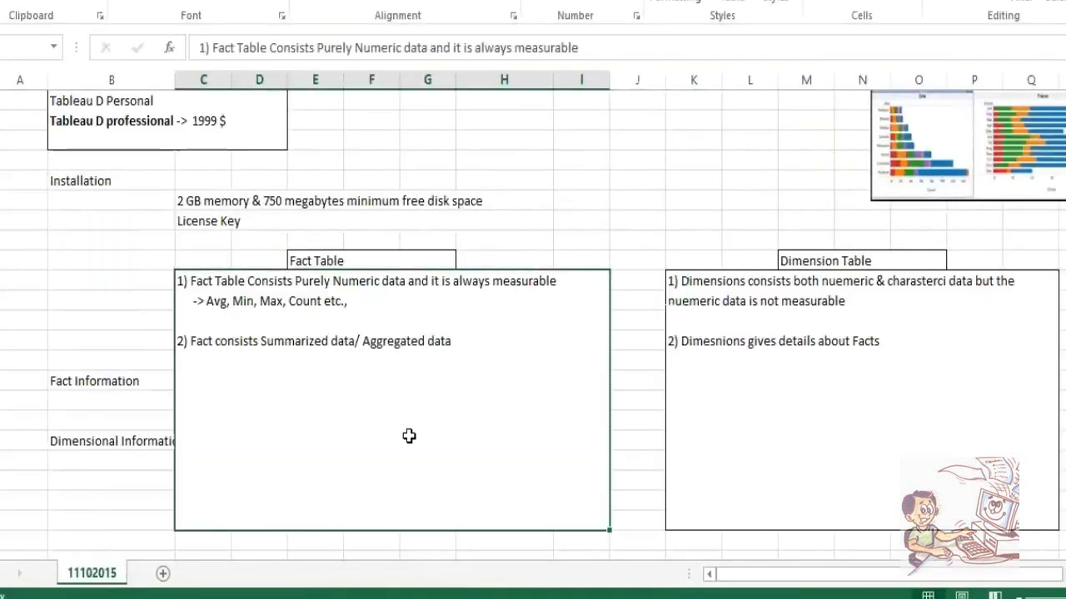
double_click(442, 424)
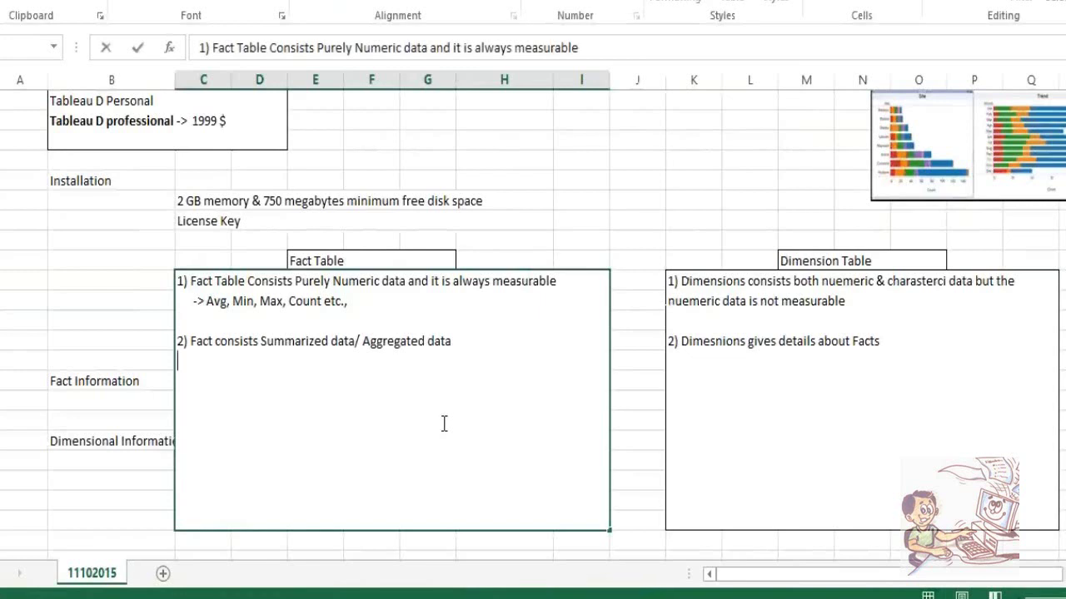
key("alt+Return")
key("alt+Return")
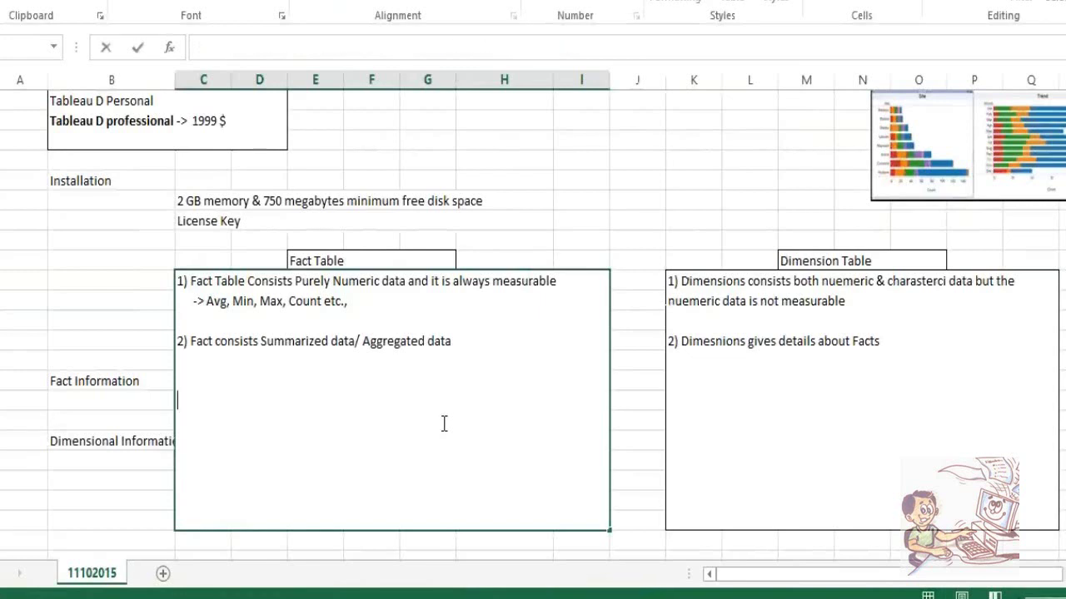
type("*** Both ")
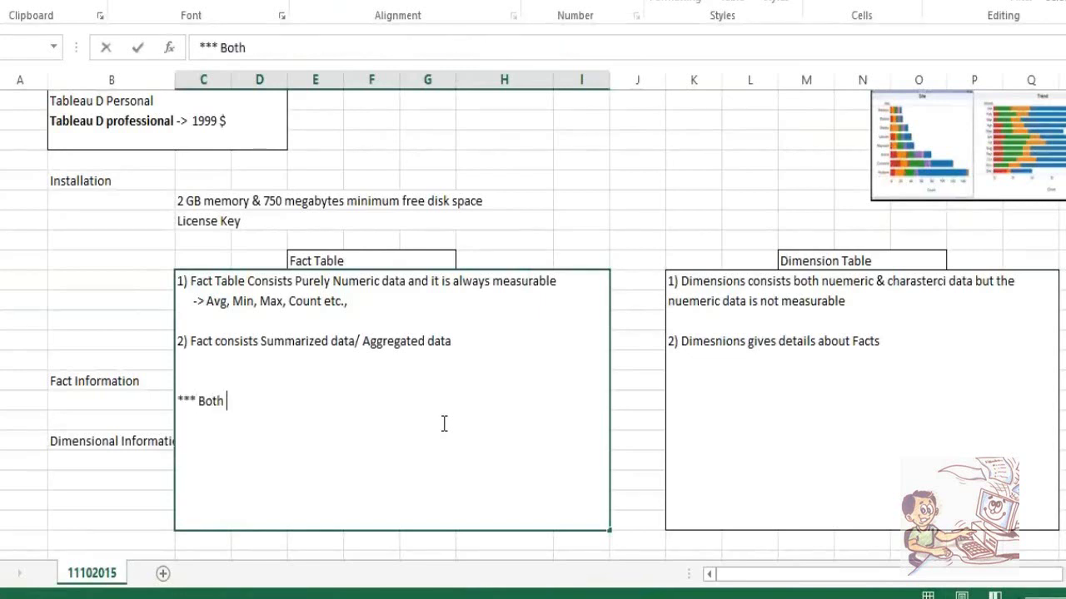
type("the fact Table")
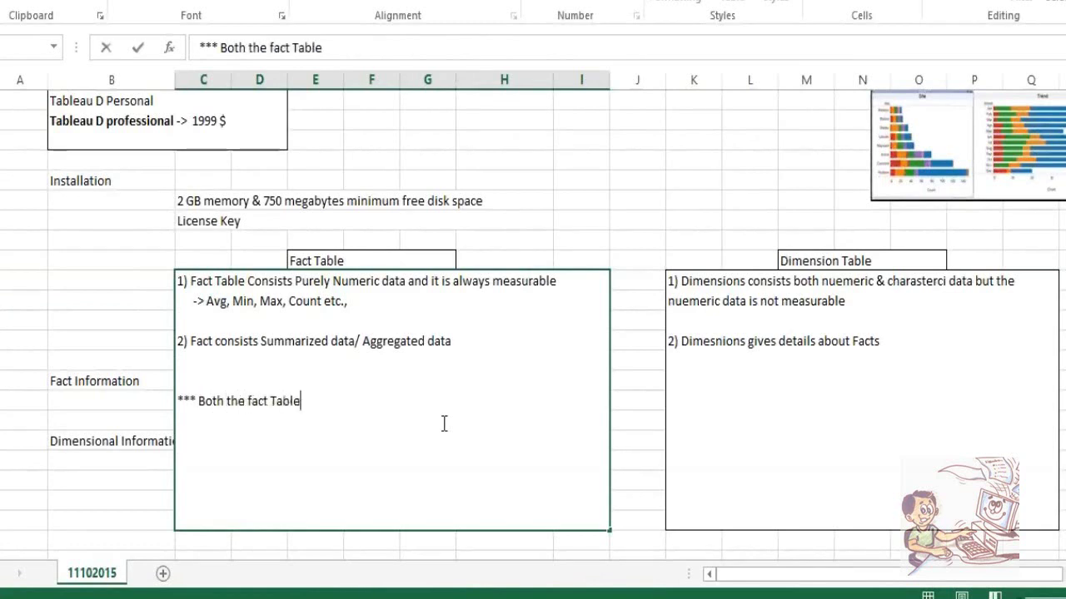
type(" & Dimen")
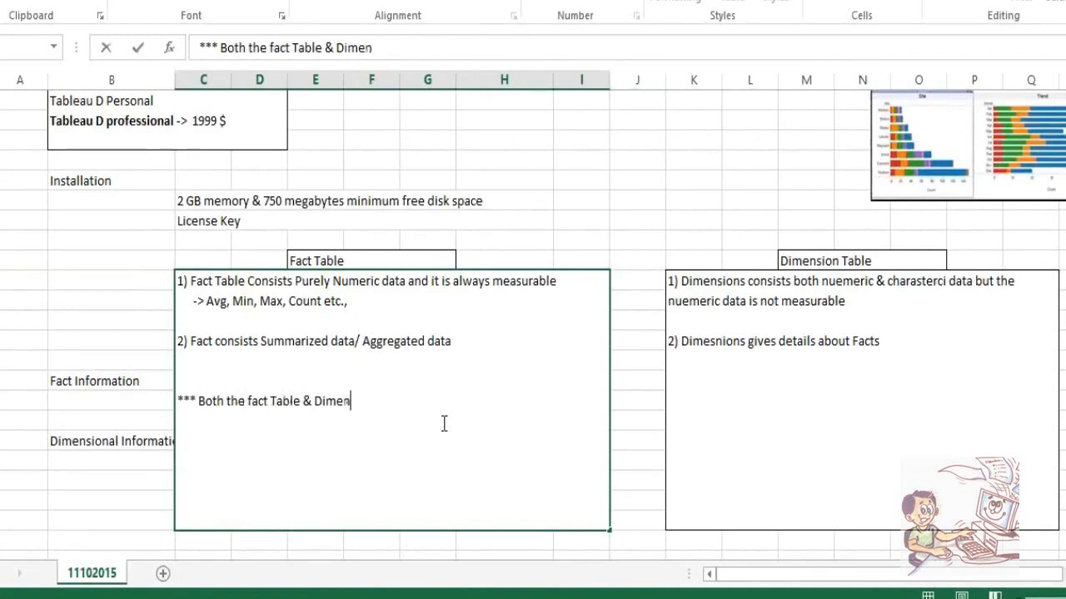
type("sion Table a")
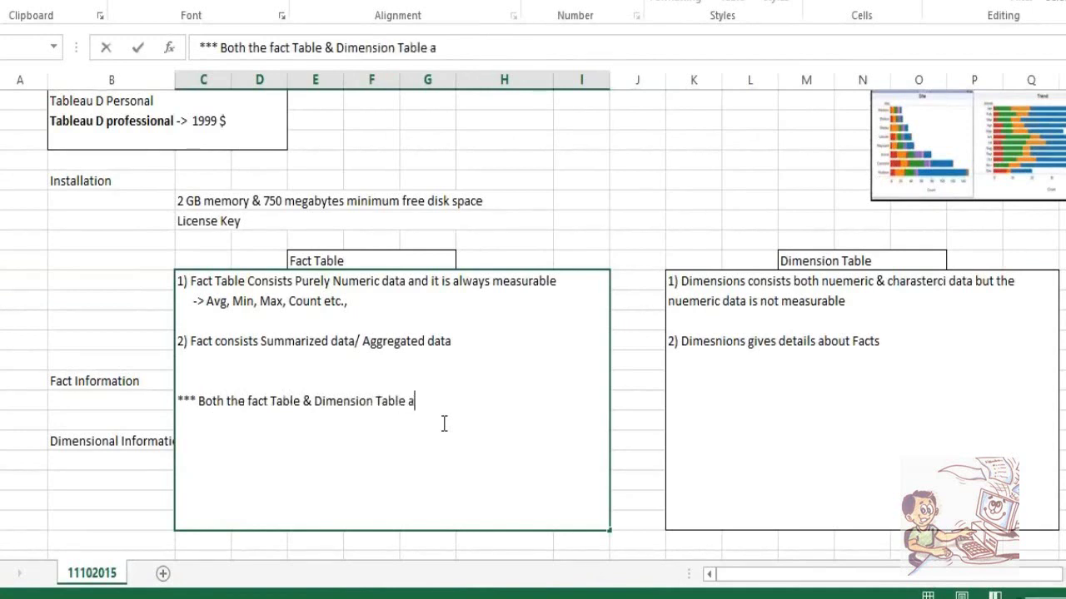
type("re interlinked bas")
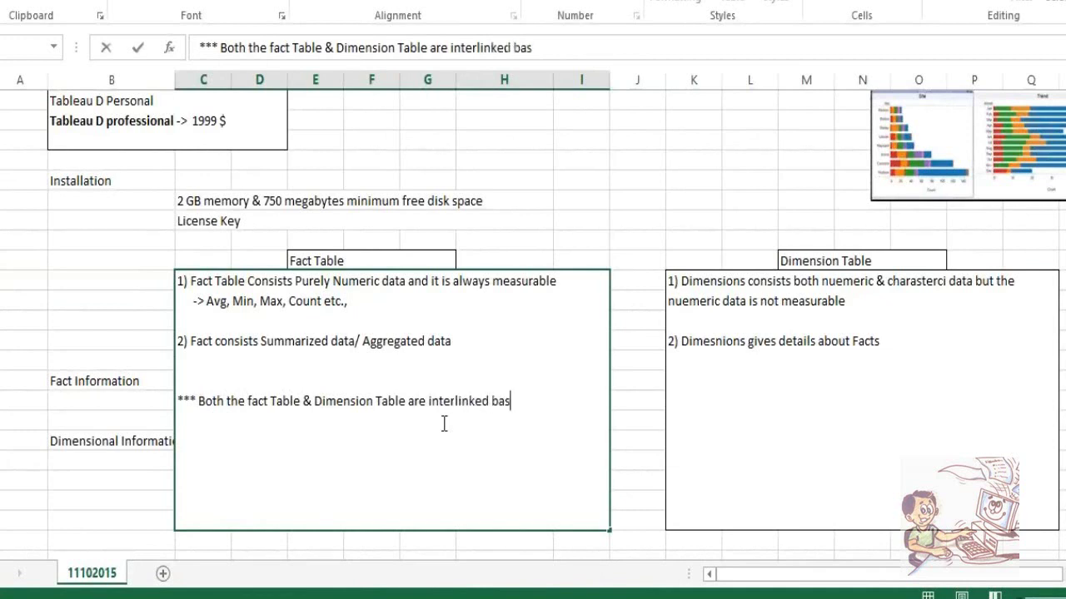
type("ed on PK and")
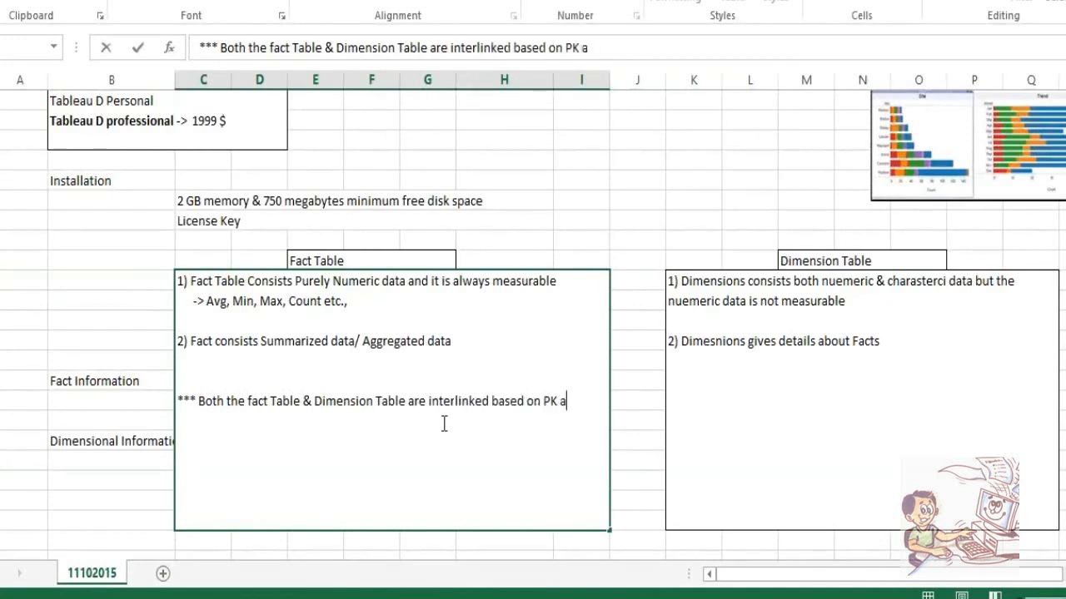
type(" FK")
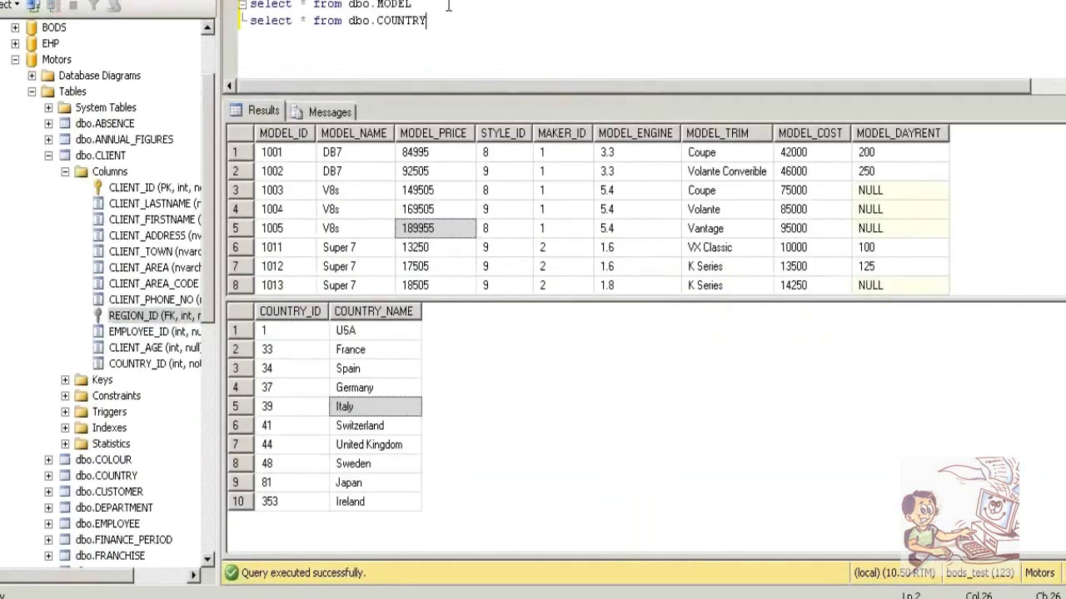
Switch to SQL Server, replace dbo.MODEL with dbo.REGION in the first query, and run it together with the dbo.COUNTRY query
left_click_drag(411, 5, 349, 5)
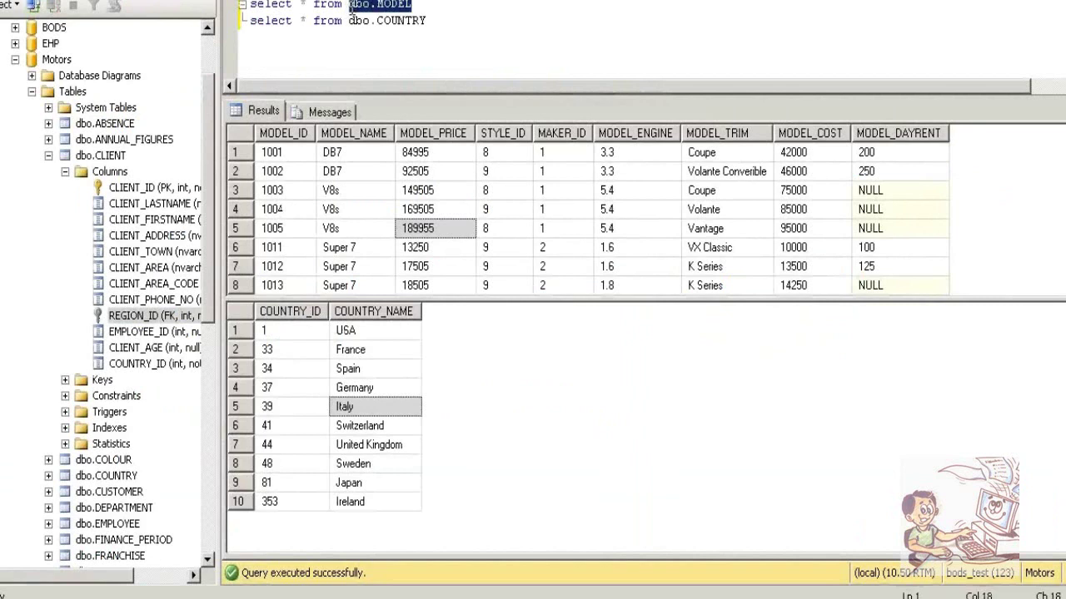
key("Delete")
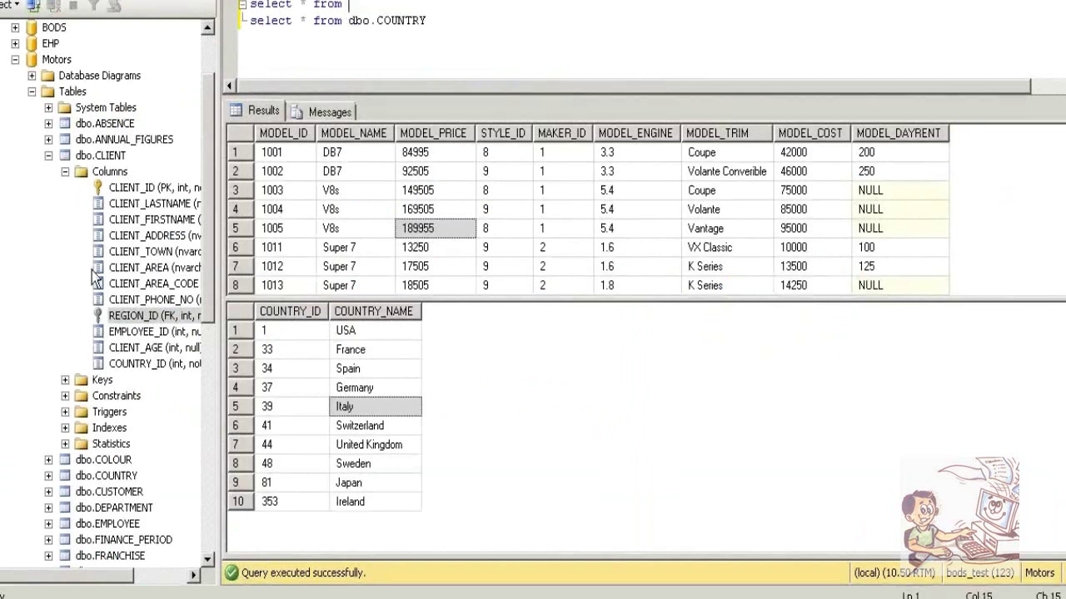
left_click(48, 155)
left_click_drag(116, 396, 358, 7)
left_click(420, 39)
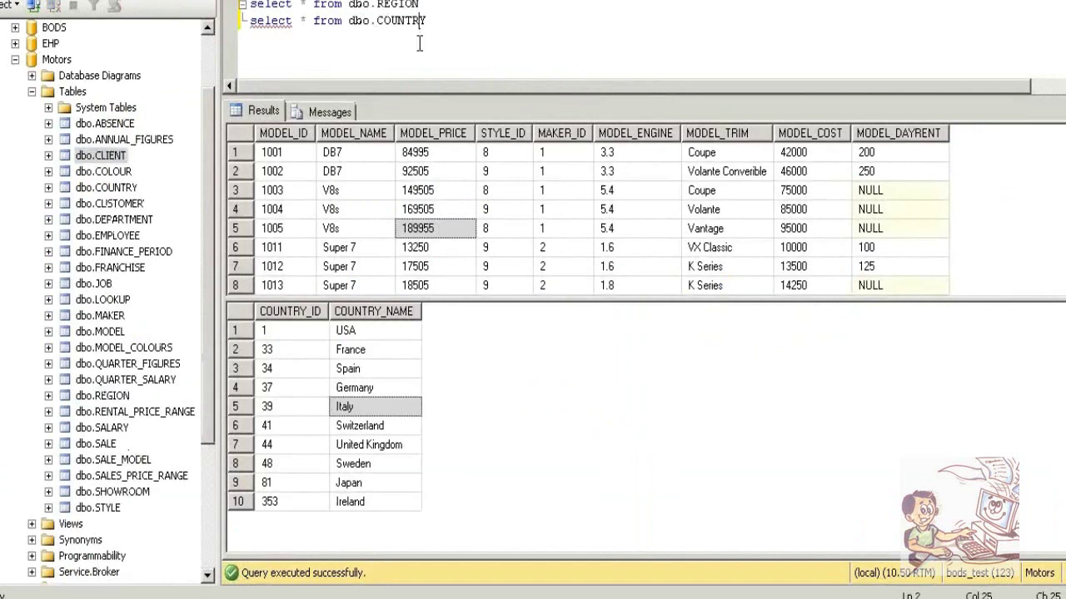
key("ctrl+a")
left_click(237, 35)
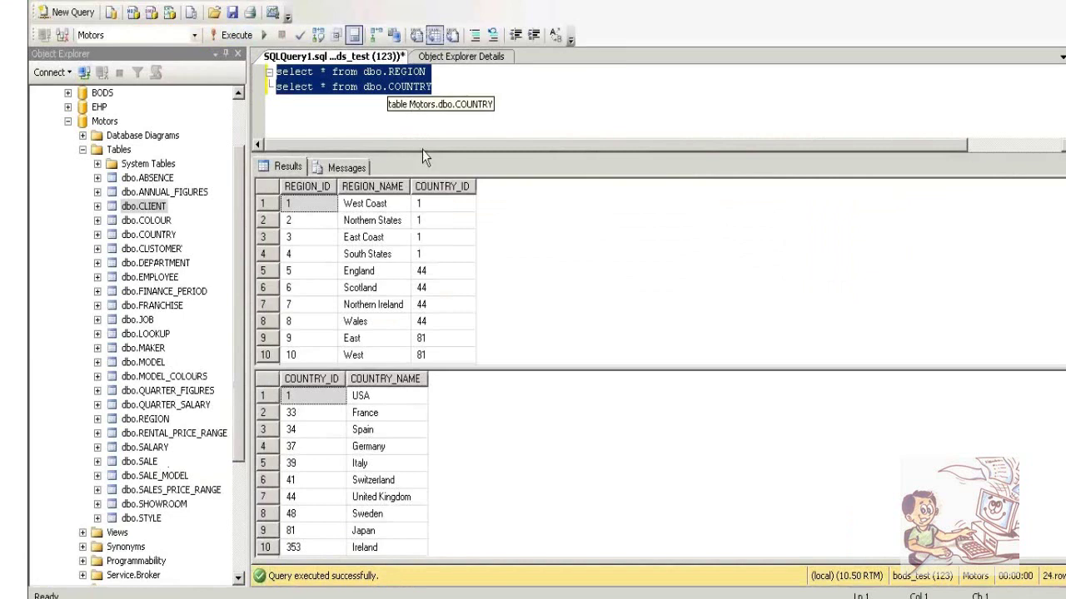
left_click(324, 433)
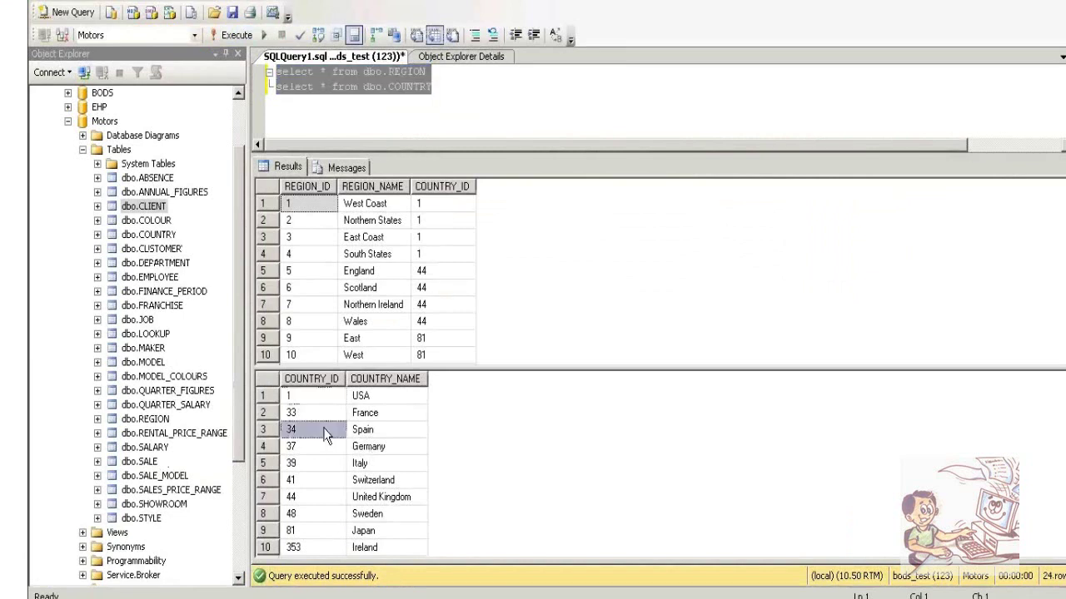
Move the dbo.REGION query below the dbo.COUNTRY query and run both queries again
left_click(449, 73)
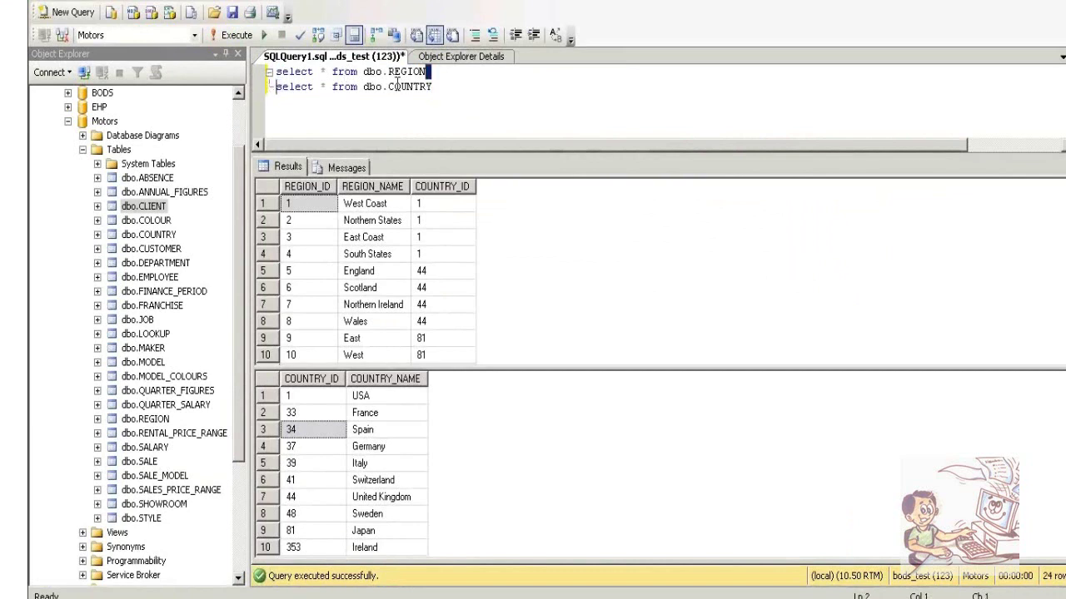
left_click_drag(425, 71, 274, 75)
key("ctrl+c")
key("Delete")
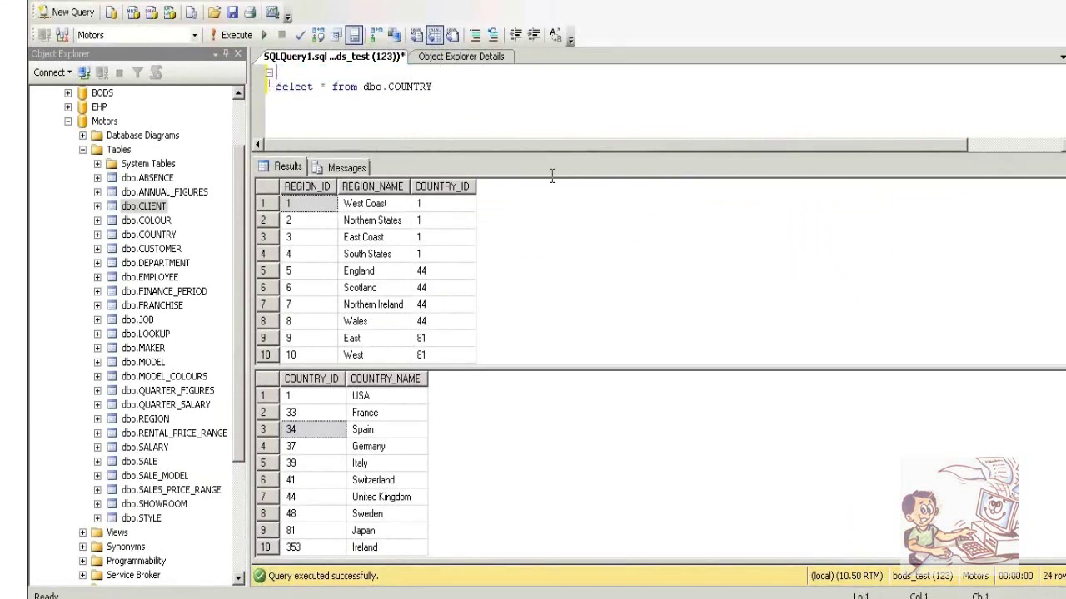
key("Delete")
left_click(467, 82)
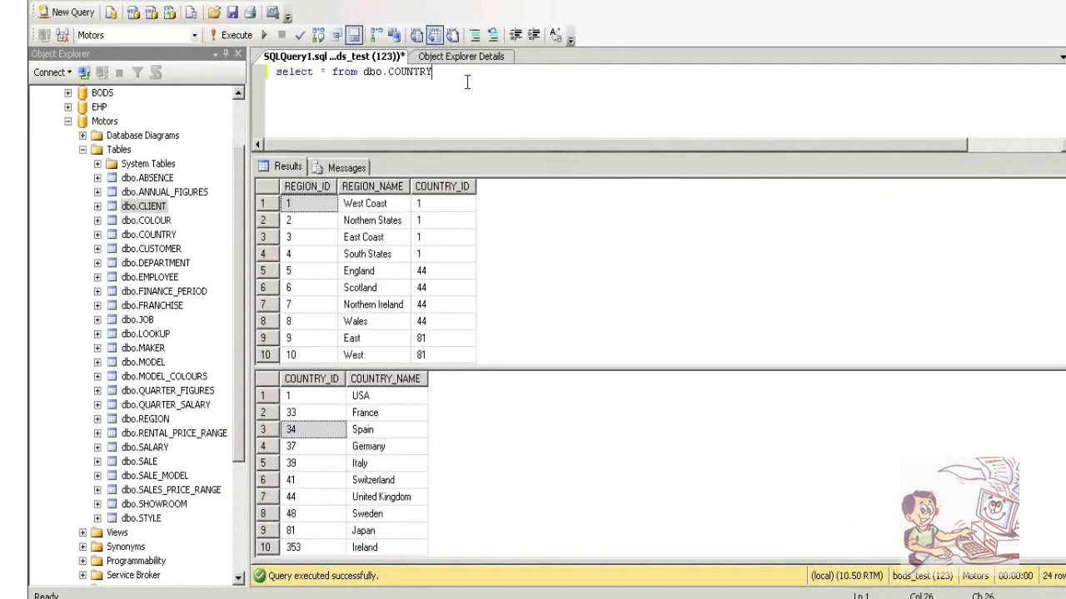
key("ctrl+v")
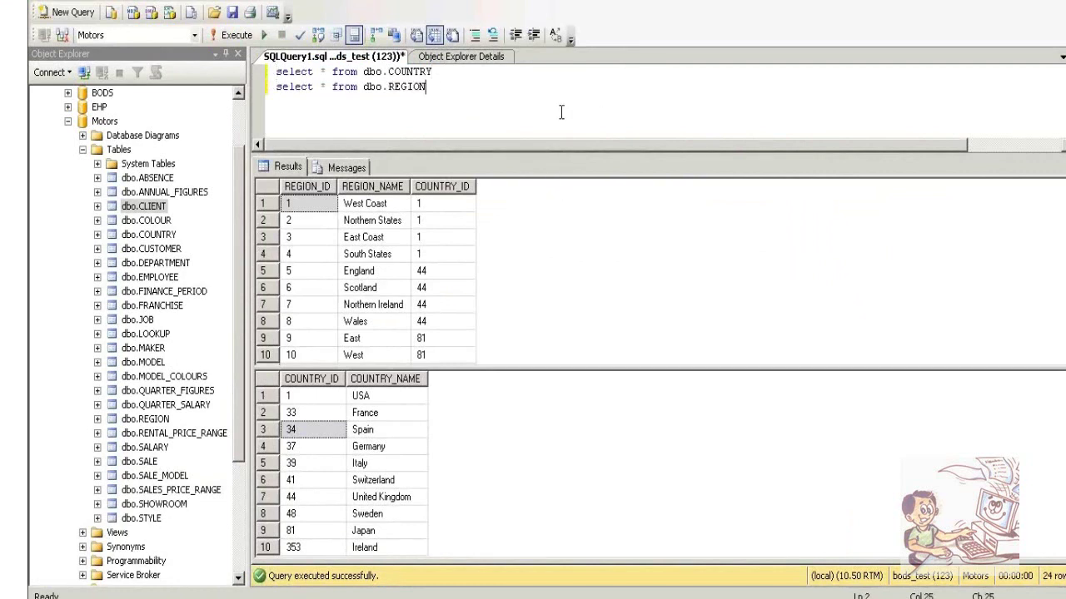
left_click_drag(561, 111, 228, 54)
left_click(231, 36)
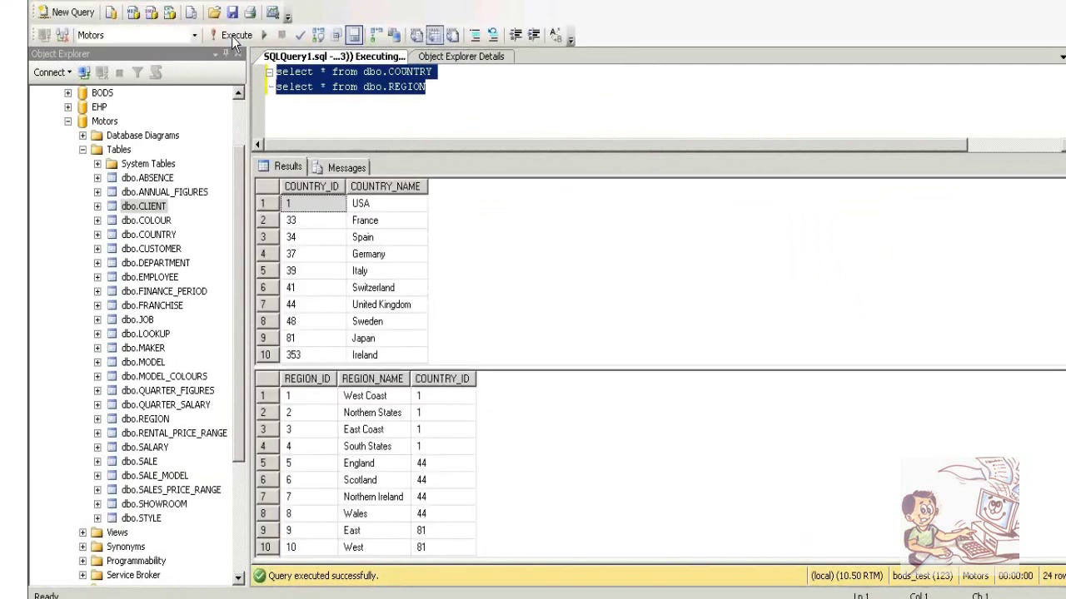
Examine the COUNTRY_ID and COUNTRY_NAME columns of the dbo.COUNTRY results, checking individual COUNTRY_ID values for repeats
left_click(459, 94)
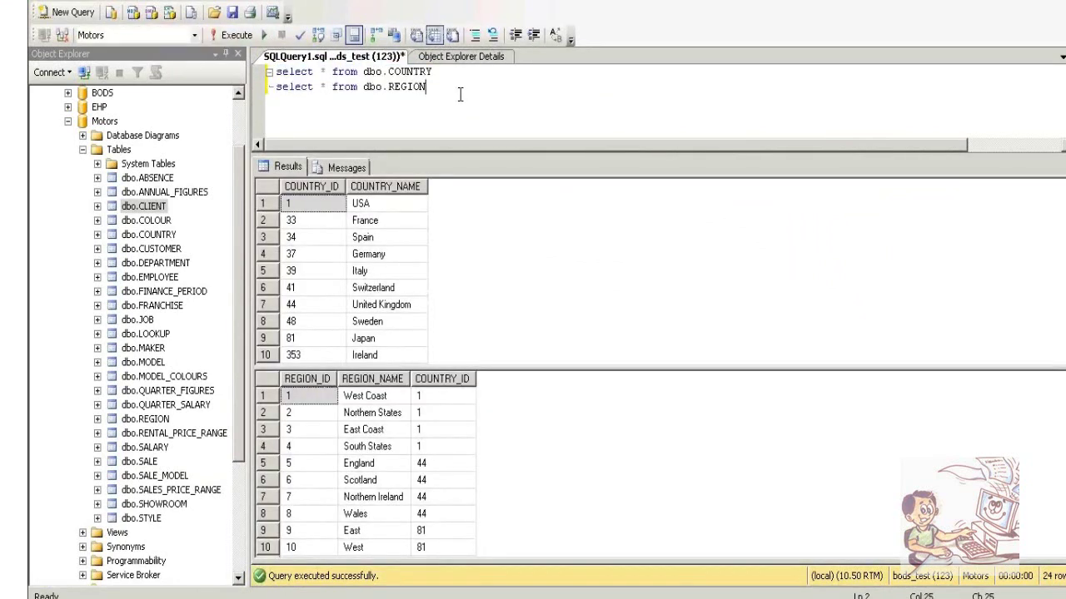
left_click(308, 188)
left_click(383, 188)
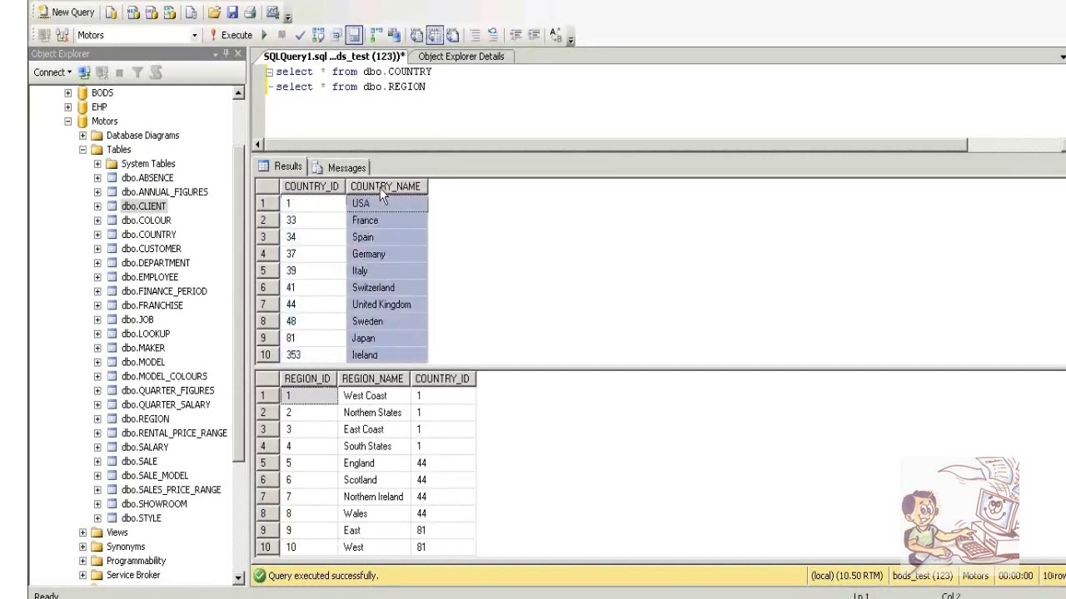
left_click(441, 105)
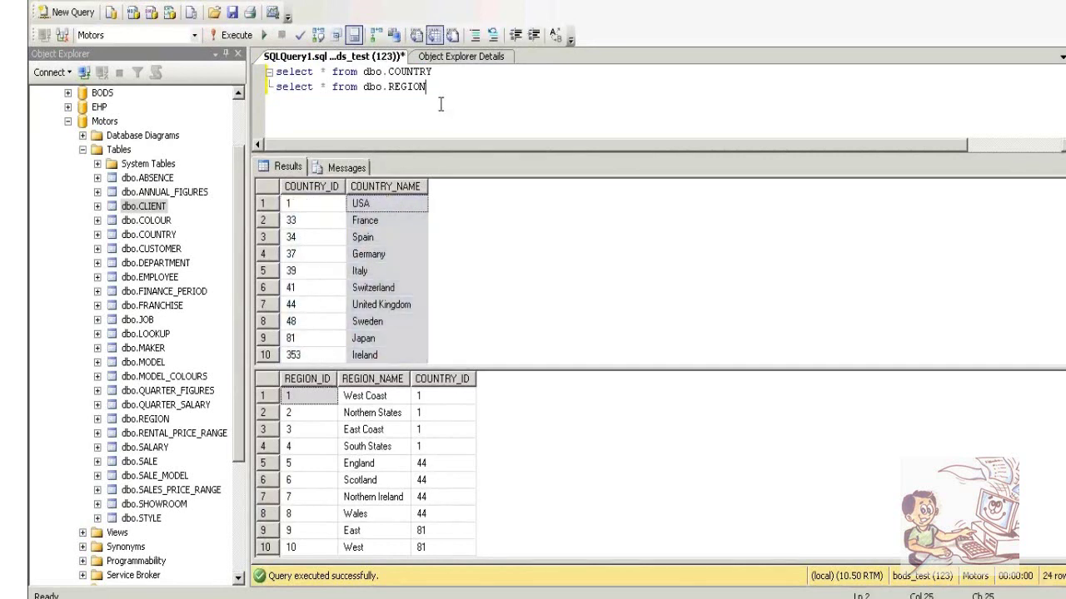
left_click(316, 193)
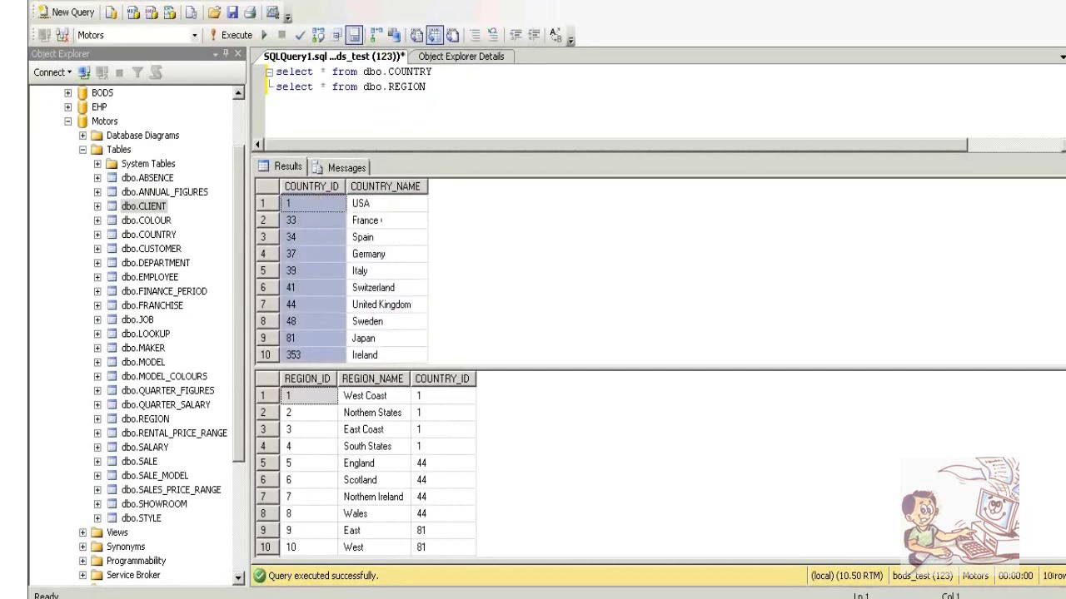
left_click(304, 208)
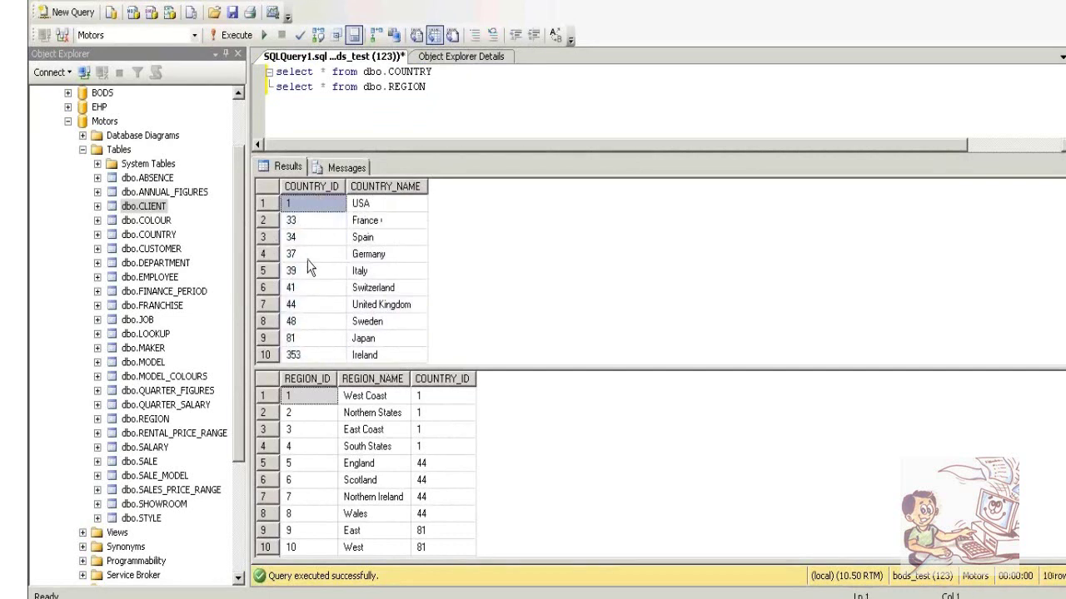
left_click(306, 338)
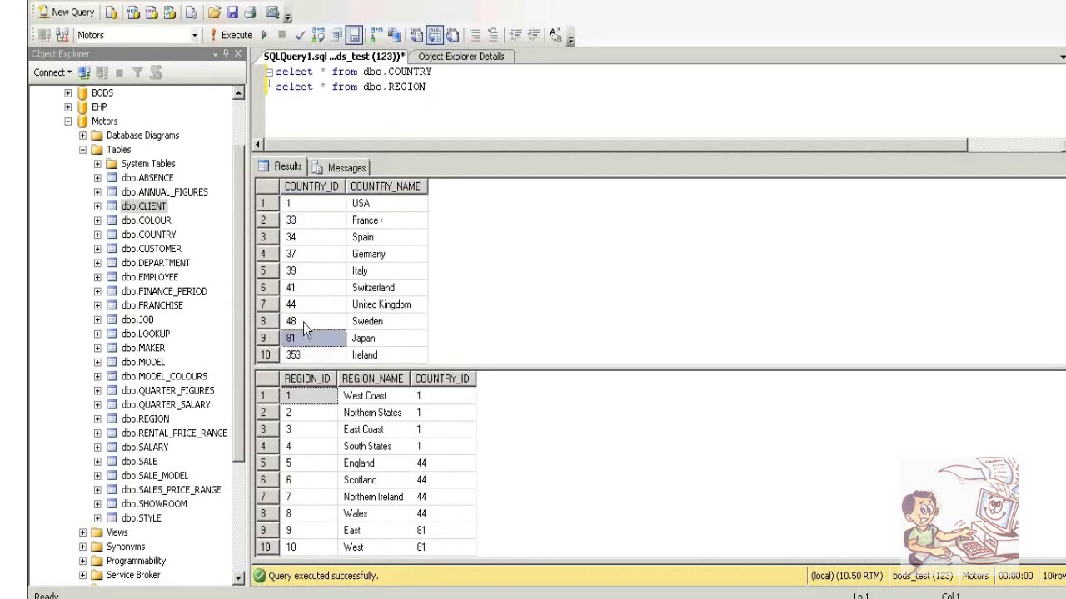
left_click(305, 271)
left_click(305, 254)
left_click(300, 220)
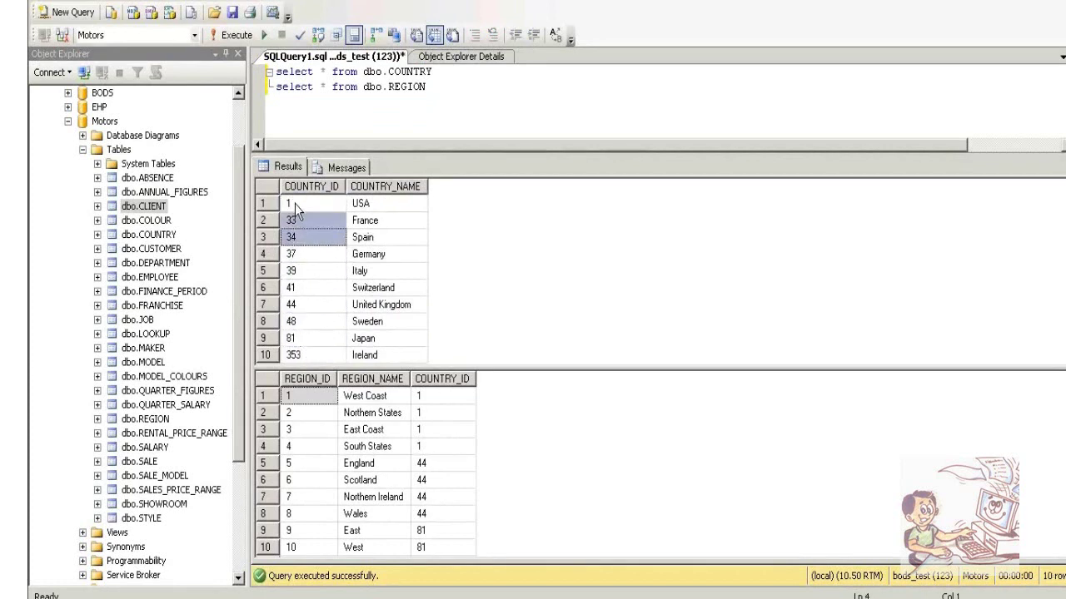
left_click(296, 205)
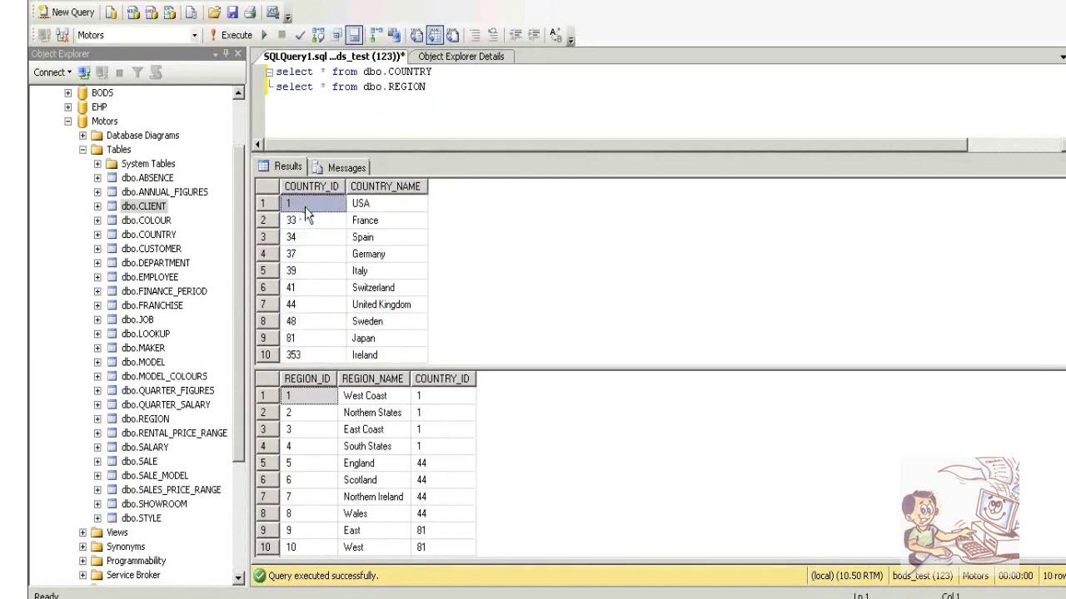
left_click(311, 188)
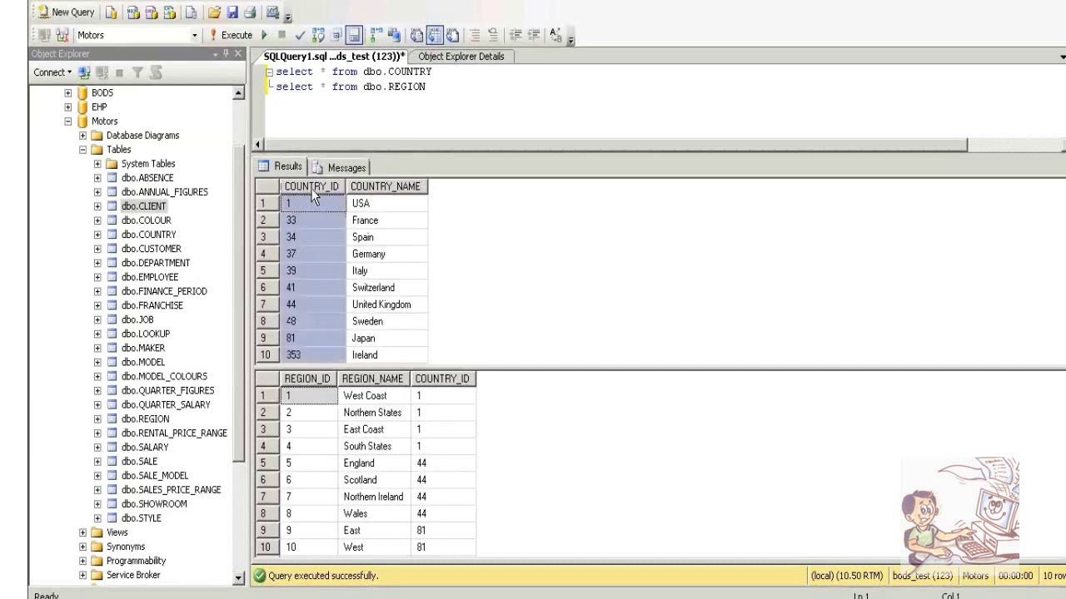
left_click(314, 204)
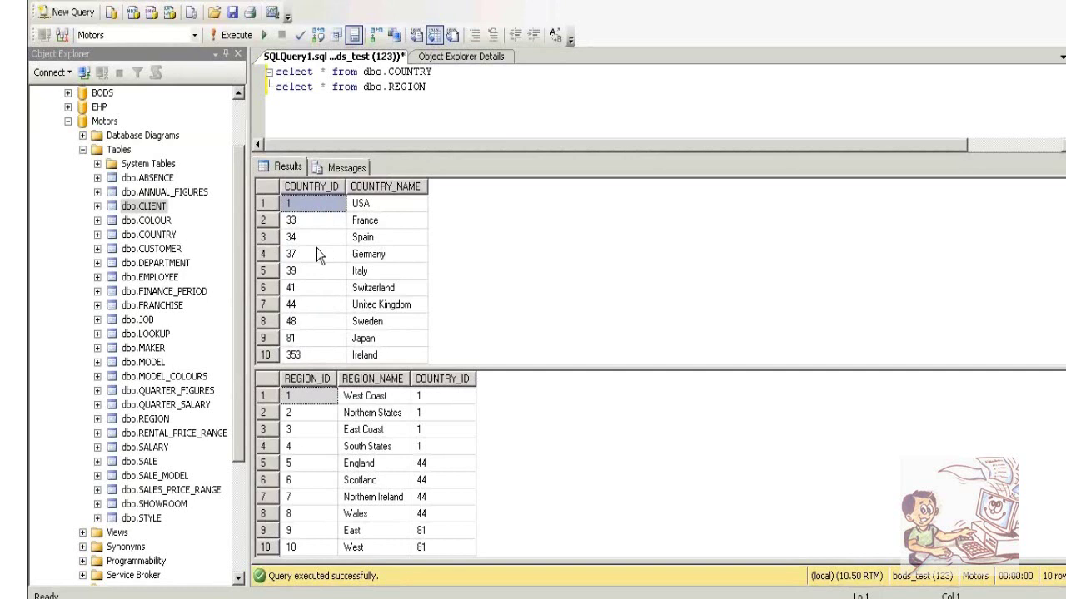
Compare the COUNTRY_ID column of the dbo.REGION results with the COUNTRY_ID column of the dbo.COUNTRY results
left_click(453, 85)
key("ctrl+shift+Left")
key("ctrl+shift+Left")
key("ctrl+shift+Left")
key("End")
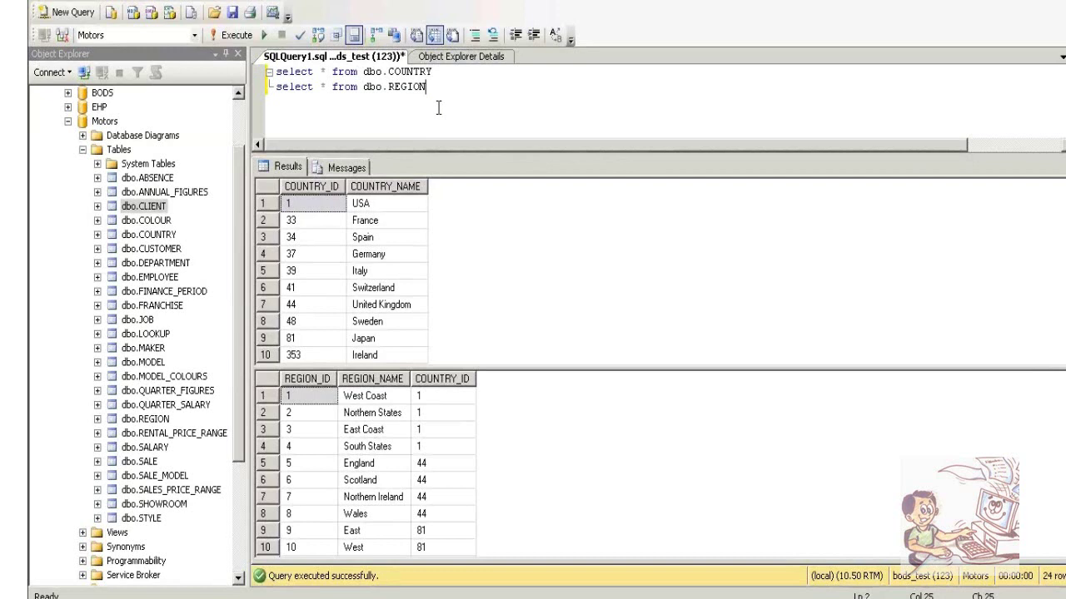
left_click(452, 397)
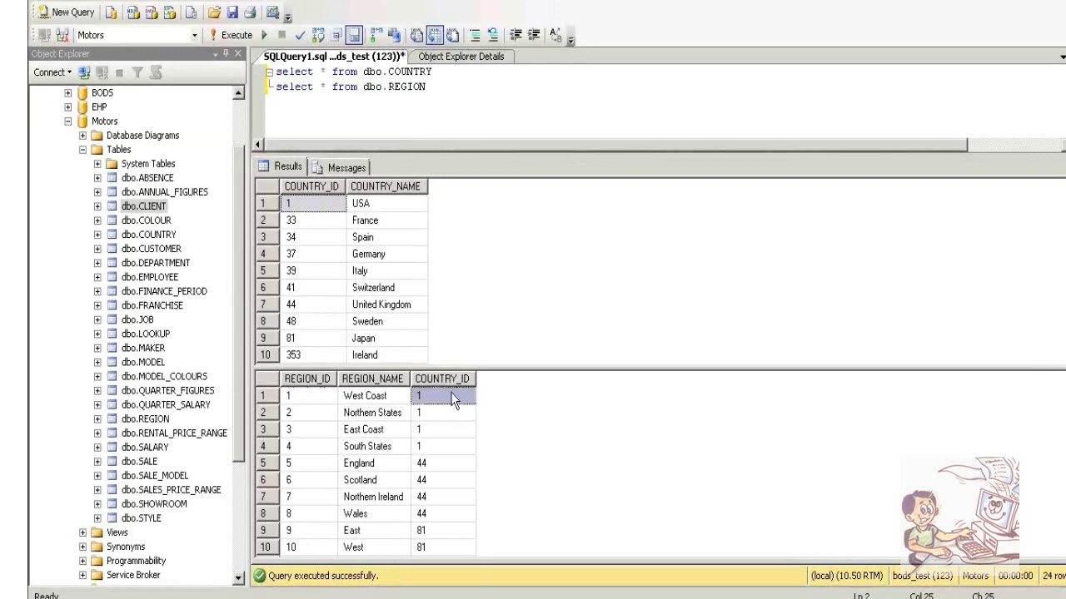
left_click(442, 379)
left_click(324, 190)
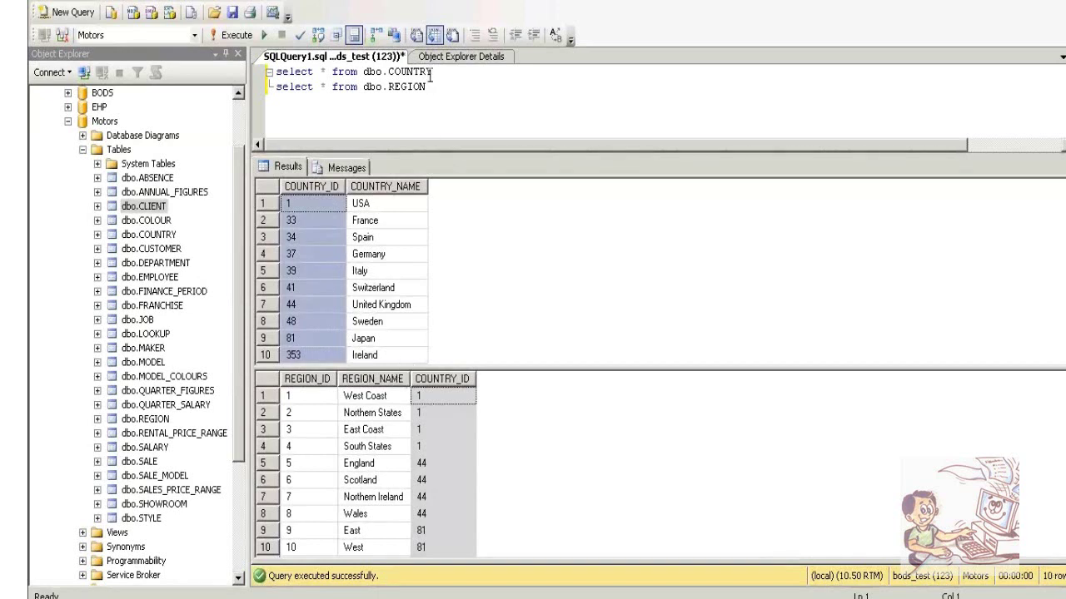
left_click(497, 116)
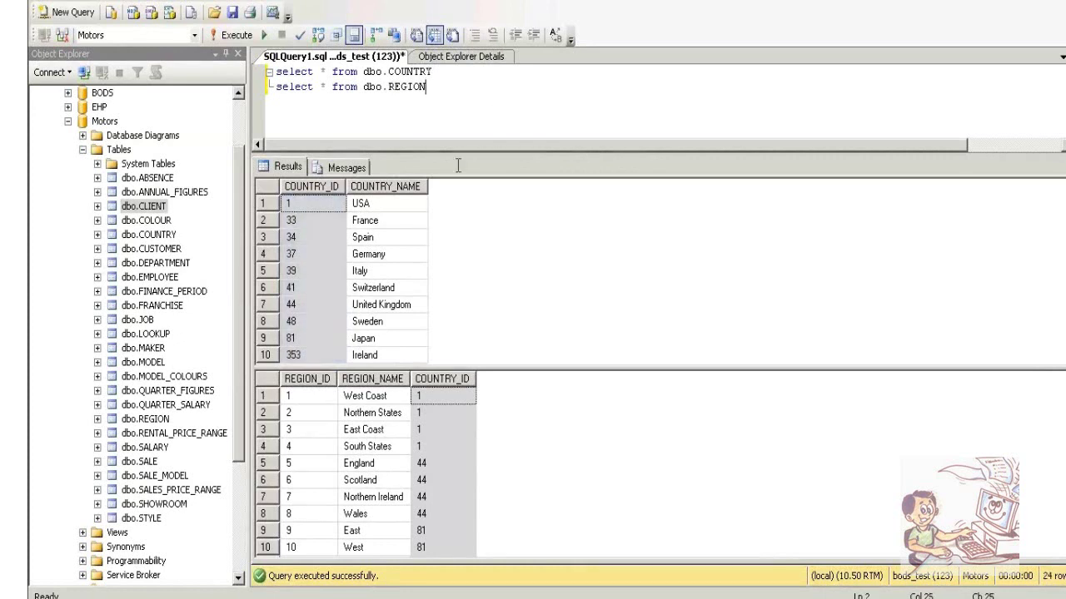
left_click(431, 383)
left_click(435, 412)
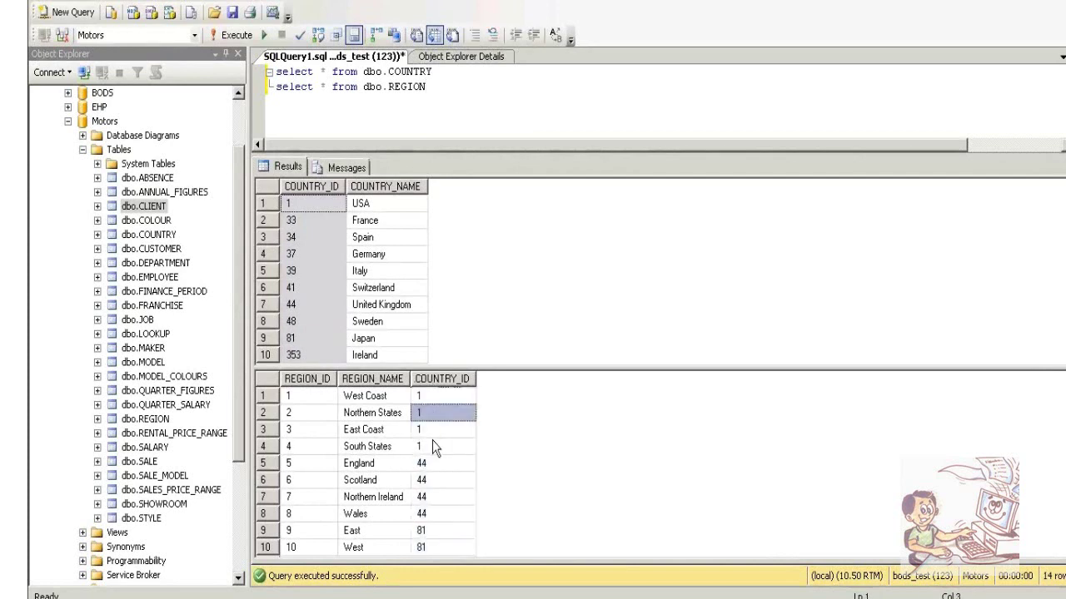
Compare the COUNTRY_ID 1 rows of the dbo.REGION results with the USA row of the dbo.COUNTRY results, including their REGION_NAME values
key("Down")
key("Down")
left_click_drag(431, 396, 429, 448)
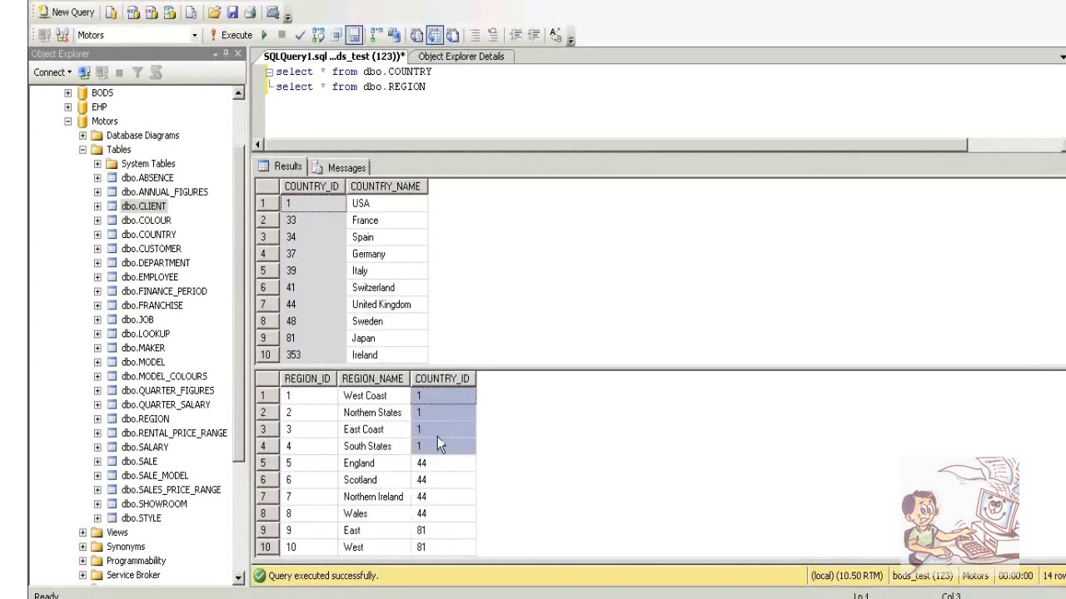
left_click(316, 209)
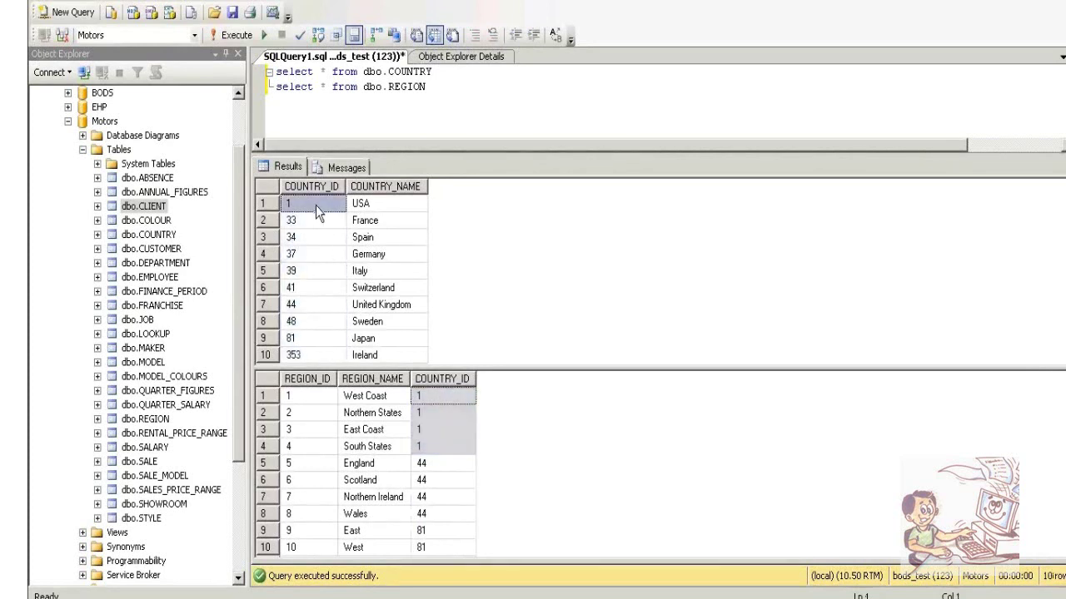
left_click(380, 203)
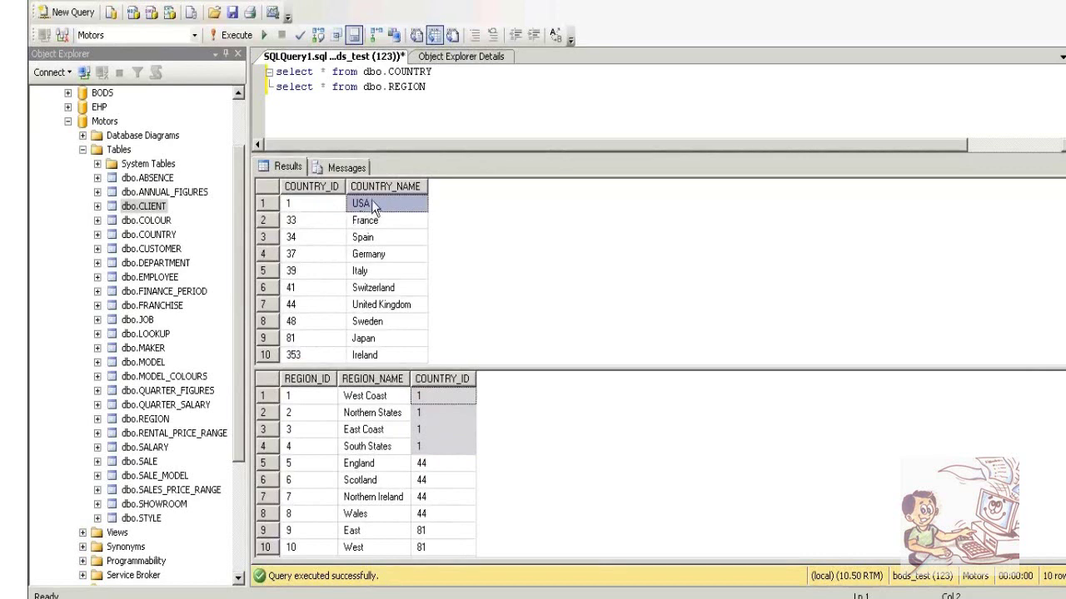
left_click(429, 396)
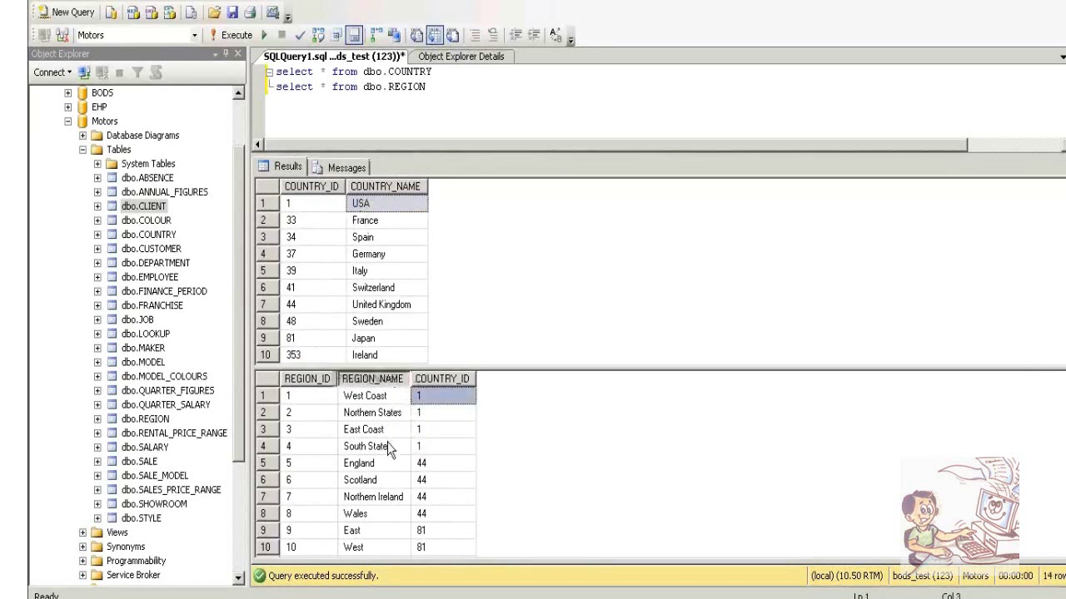
left_click_drag(392, 448, 390, 397)
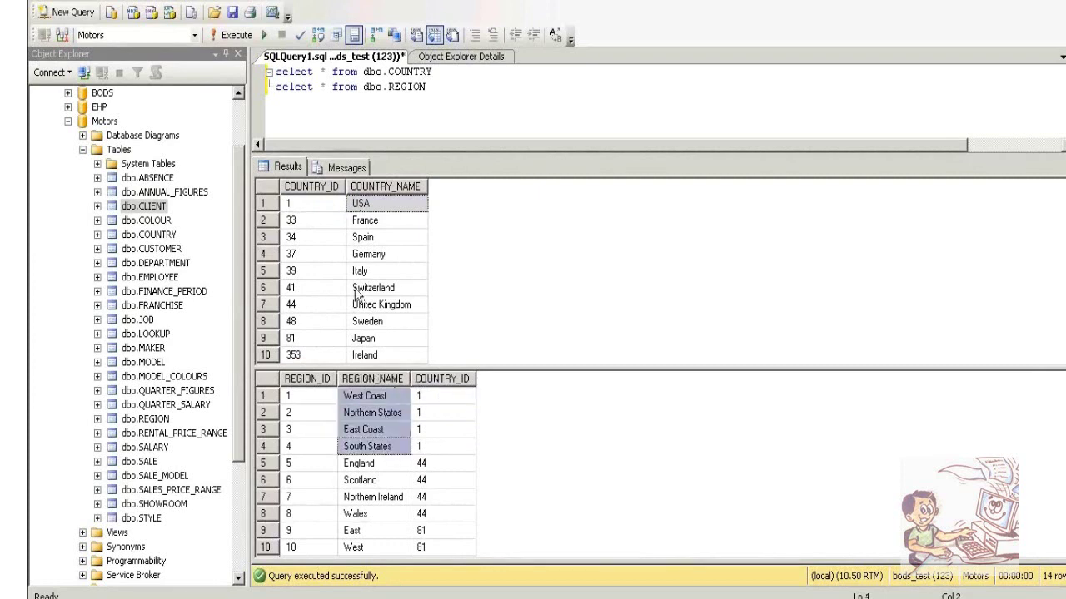
Check the repeated COUNTRY_ID values and matching region names in dbo.REGION against the COUNTRY_ID column of dbo.COUNTRY
left_click(319, 206)
left_click(323, 189)
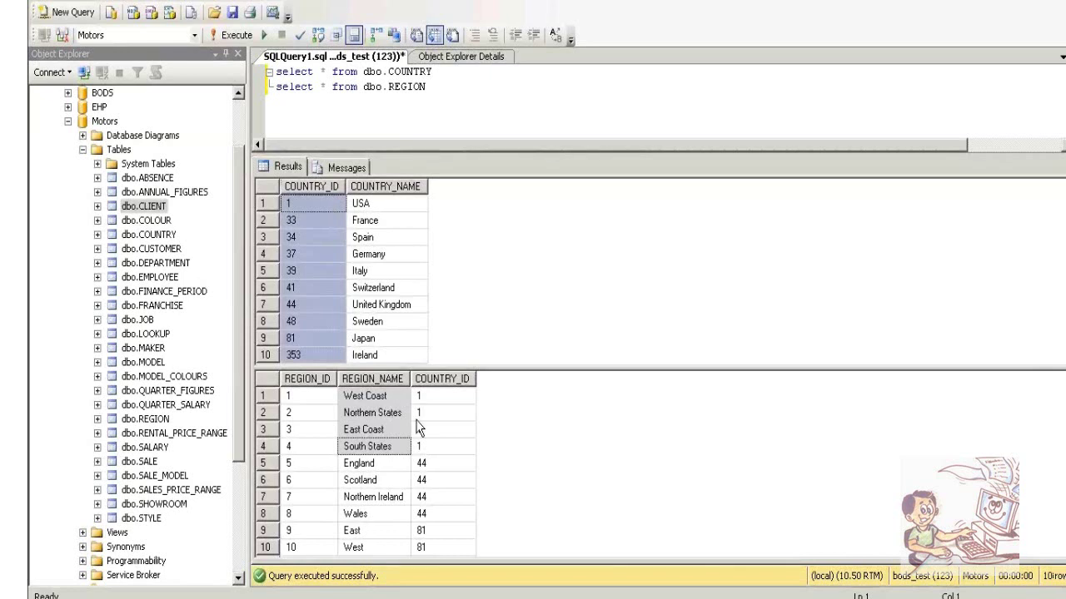
left_click(431, 393)
left_click_drag(431, 393, 430, 448)
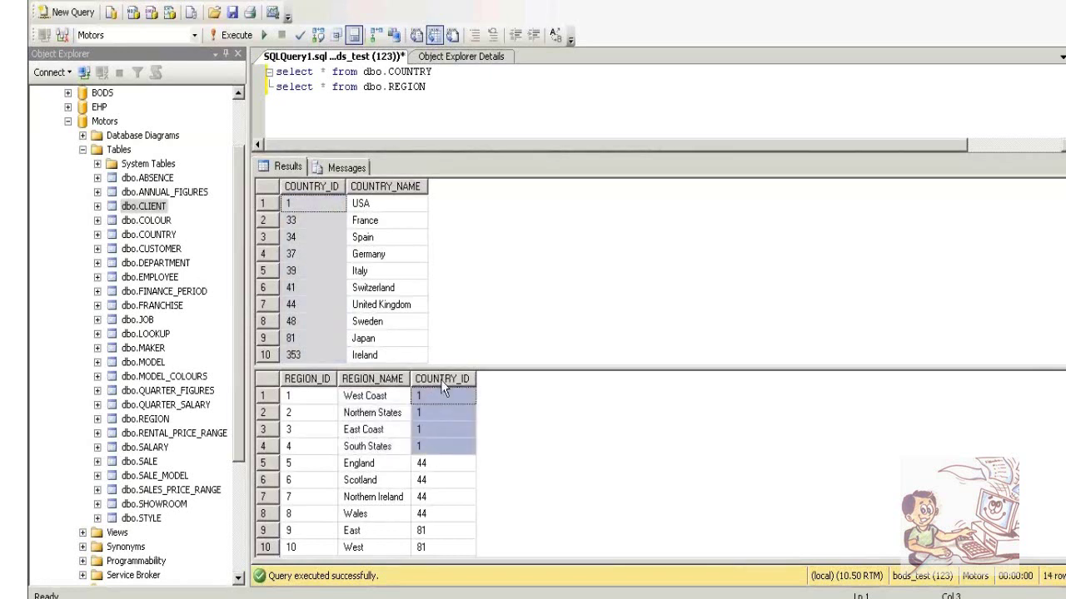
left_click(439, 446)
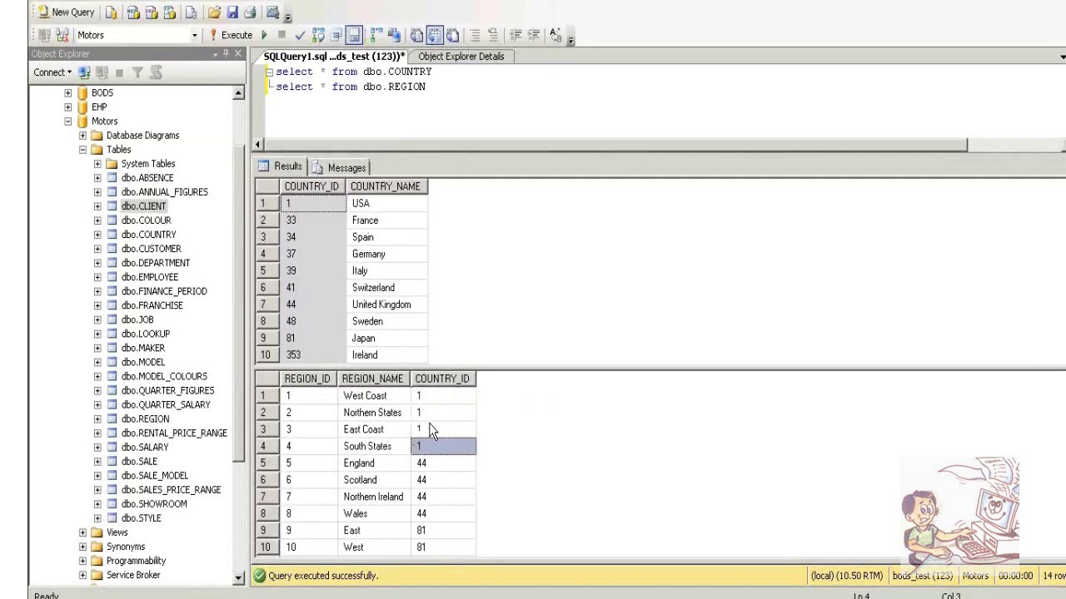
left_click_drag(429, 397, 388, 401)
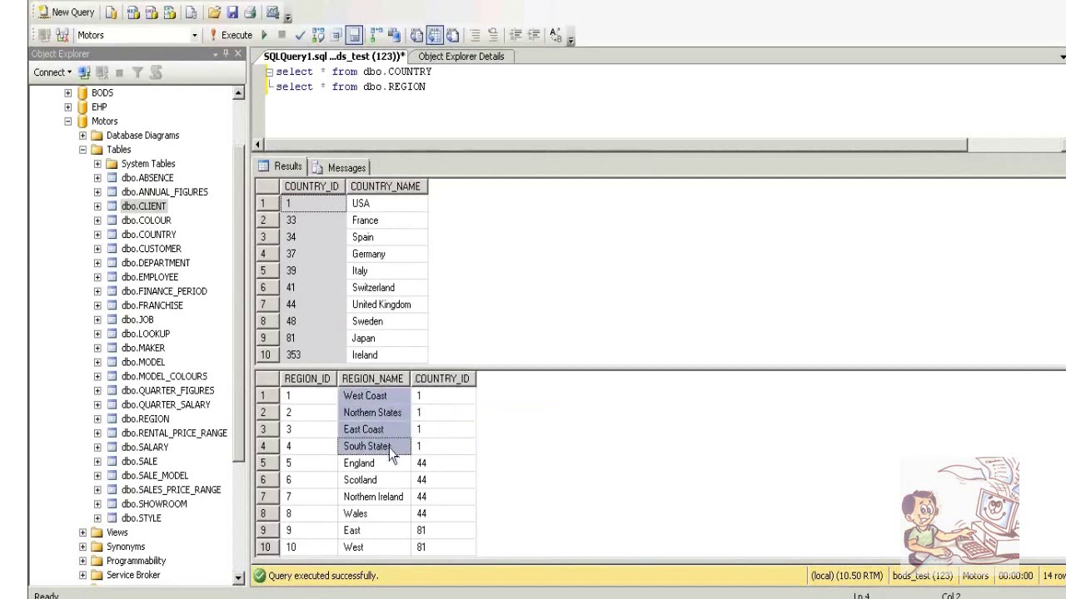
left_click(437, 398)
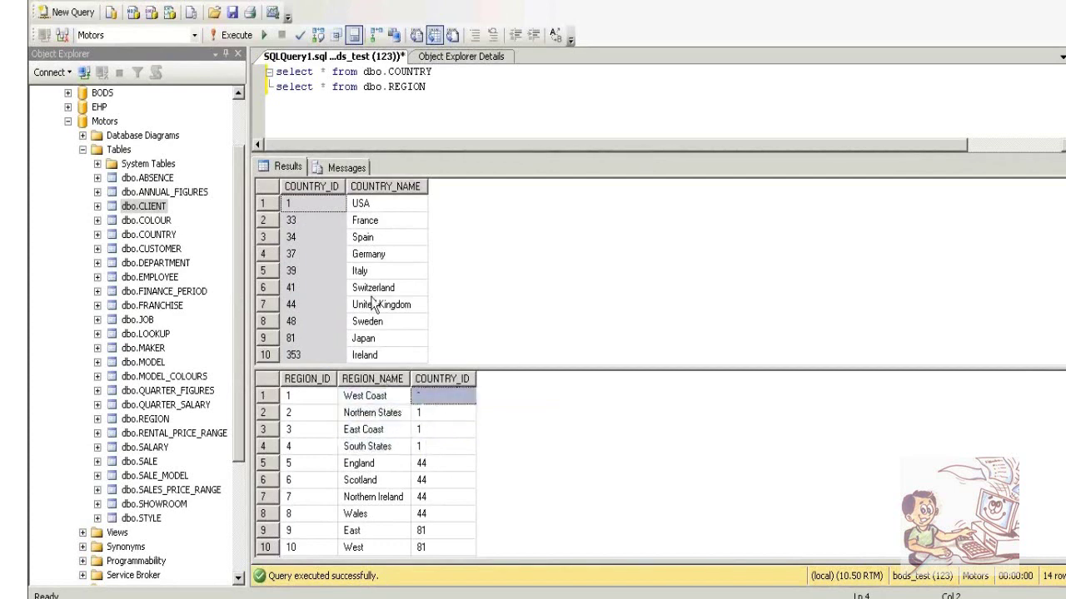
Examine the REGION_ID and COUNTRY_ID columns of the dbo.REGION results alongside the dbo.COUNTRY query and its COUNTRY_ID column
left_click(312, 378)
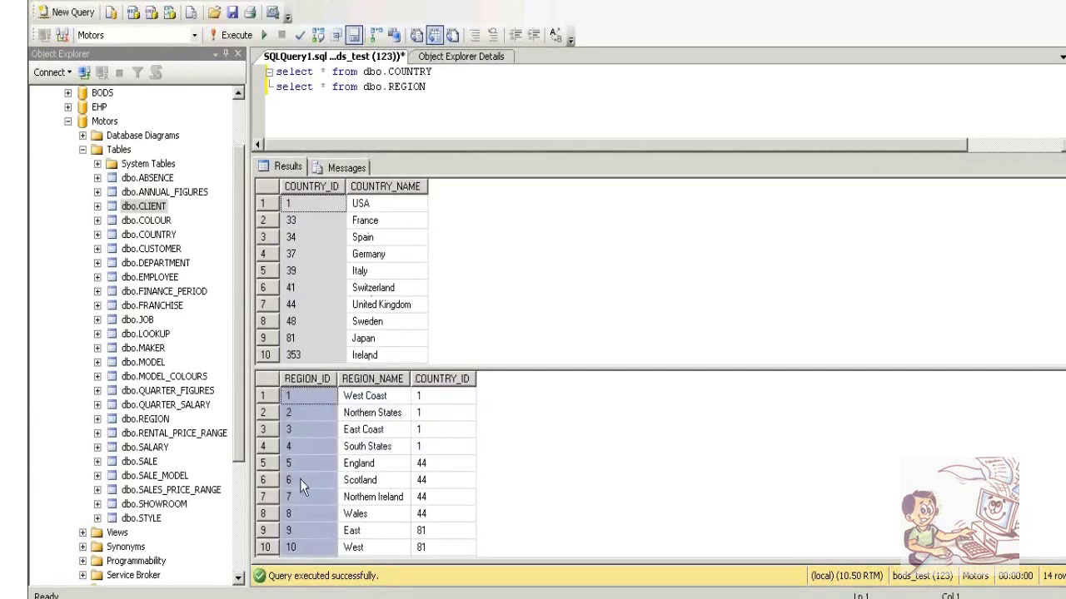
left_click(300, 237)
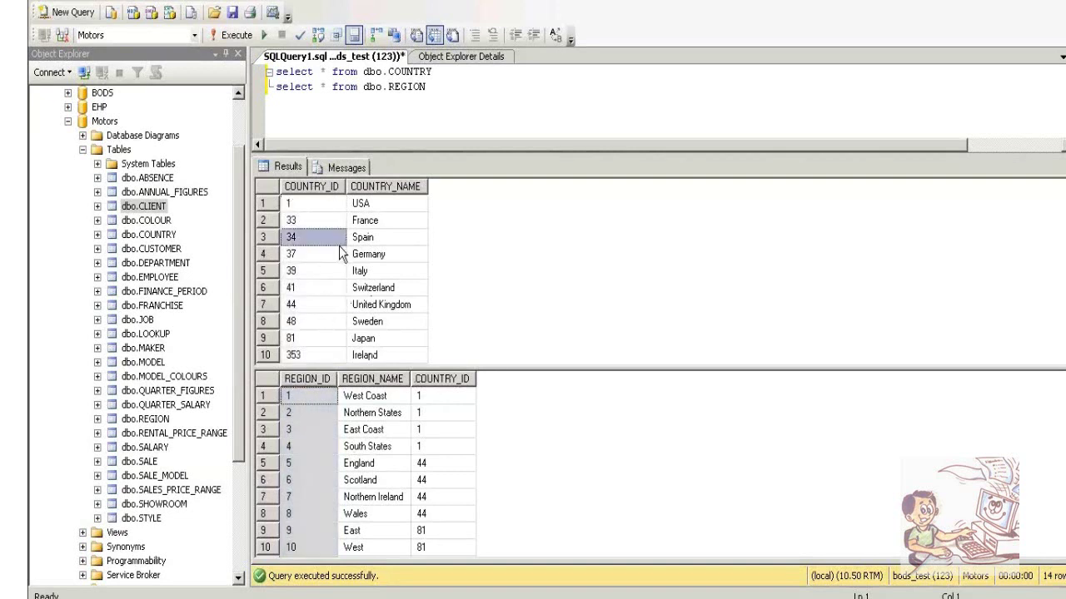
left_click(441, 74)
left_click_drag(348, 70, 267, 76)
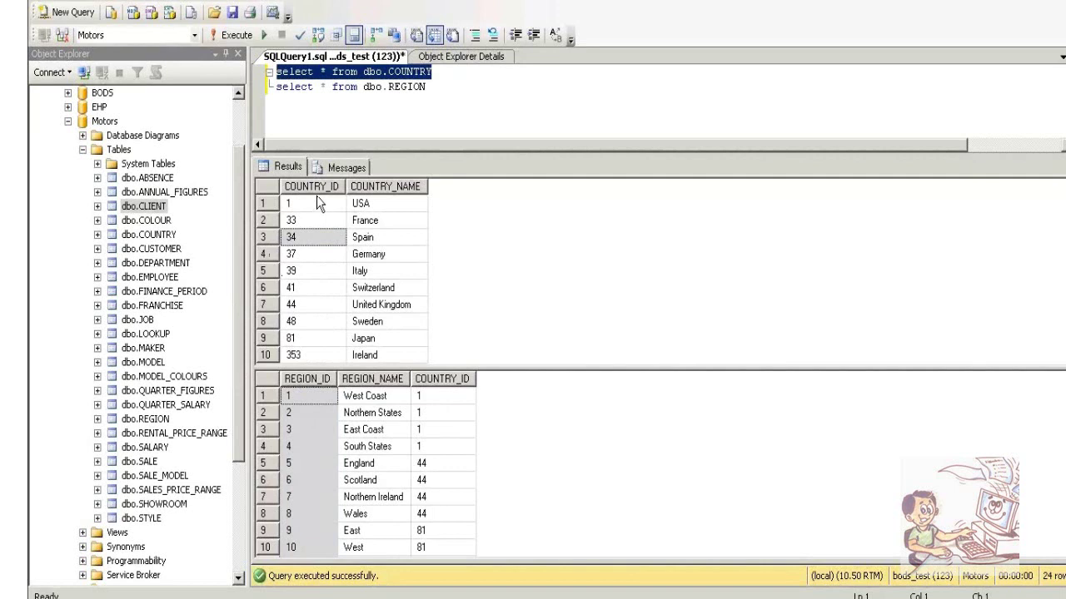
left_click(442, 379)
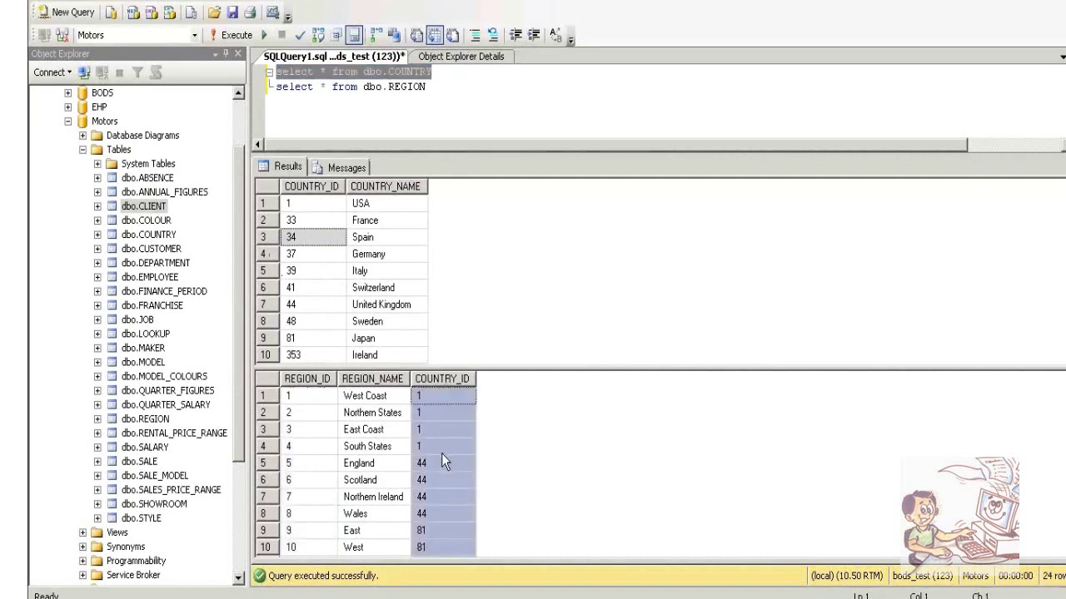
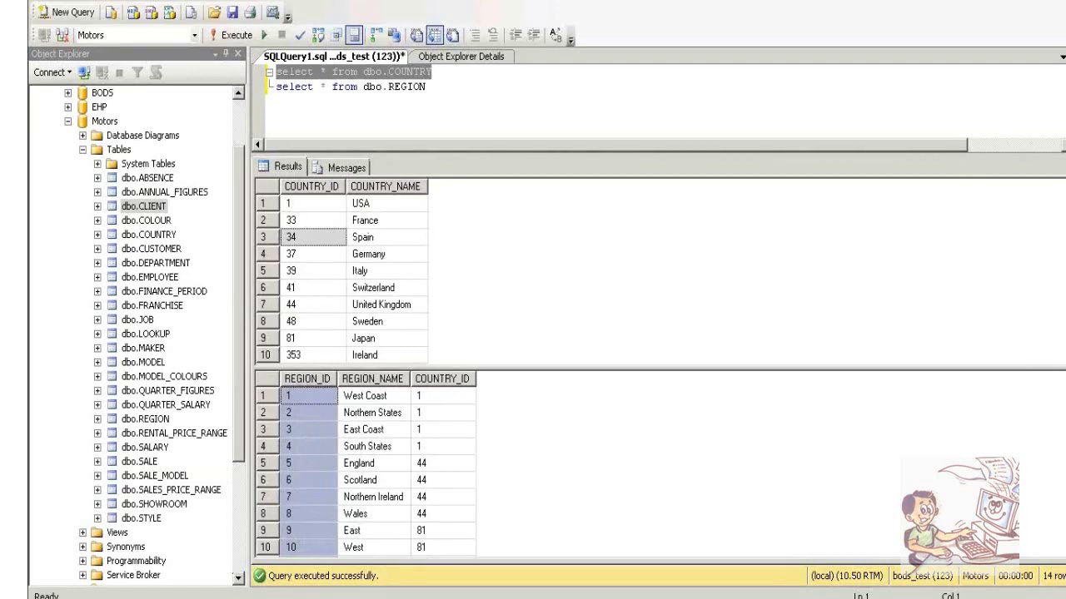
Switch to Excel and review the Tableau source system notes and the Fact Table and Dimension Table boxes
key("super+e")
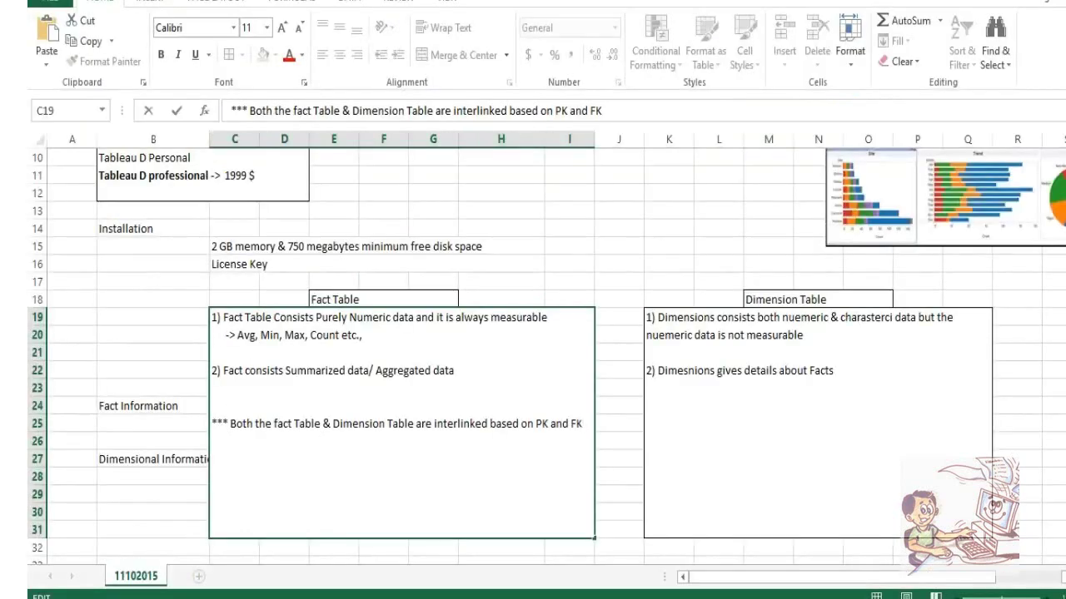
left_click(614, 213)
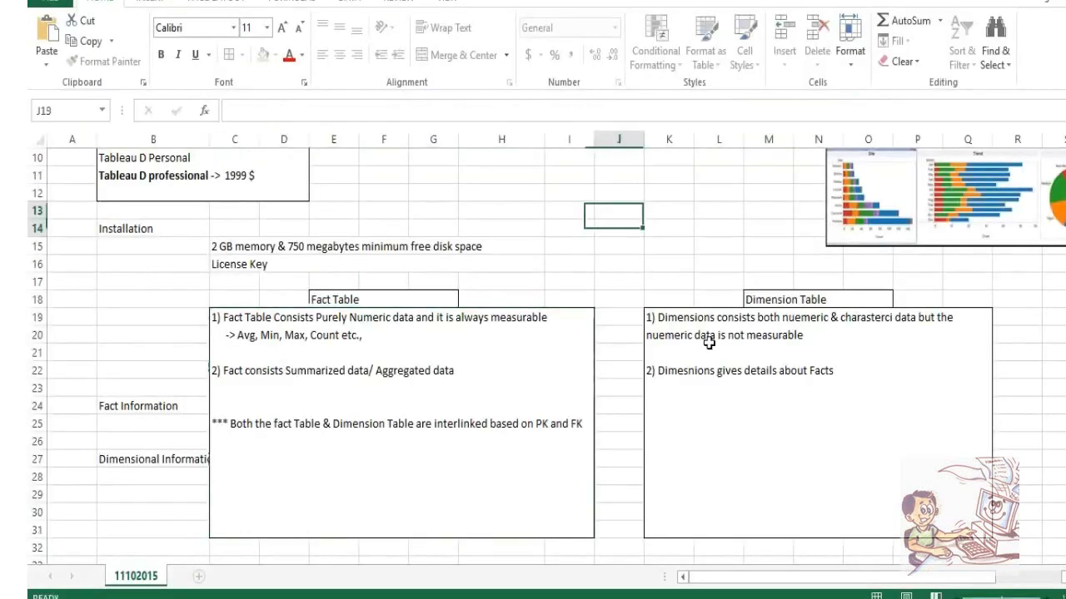
scroll(708, 343, "up", 3)
left_click(885, 240)
left_click(394, 223)
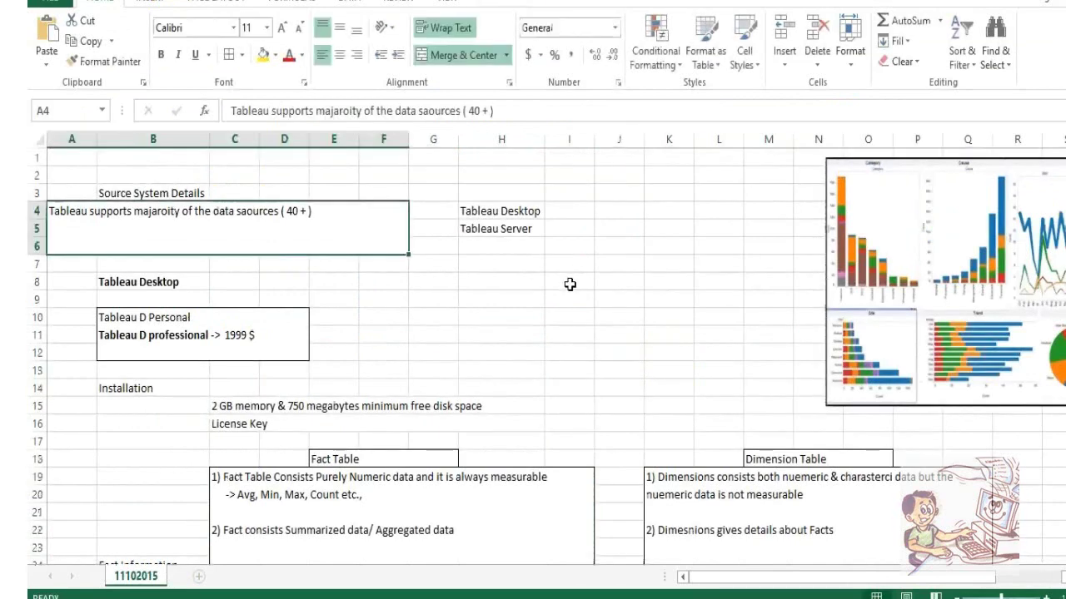
scroll(569, 285, "down", 4)
left_click(476, 290)
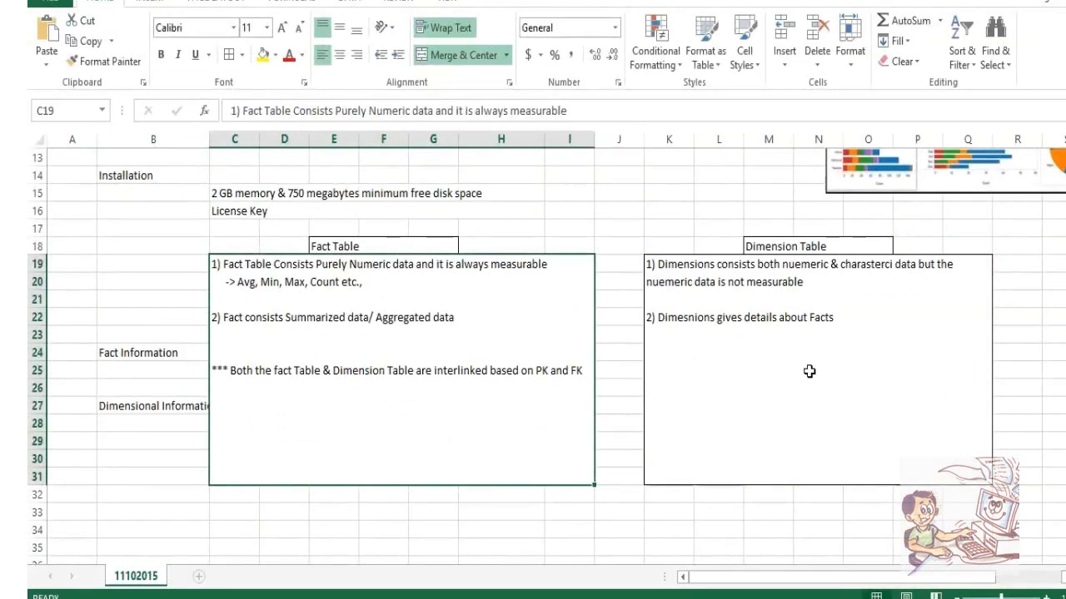
scroll(809, 371, "up", 4)
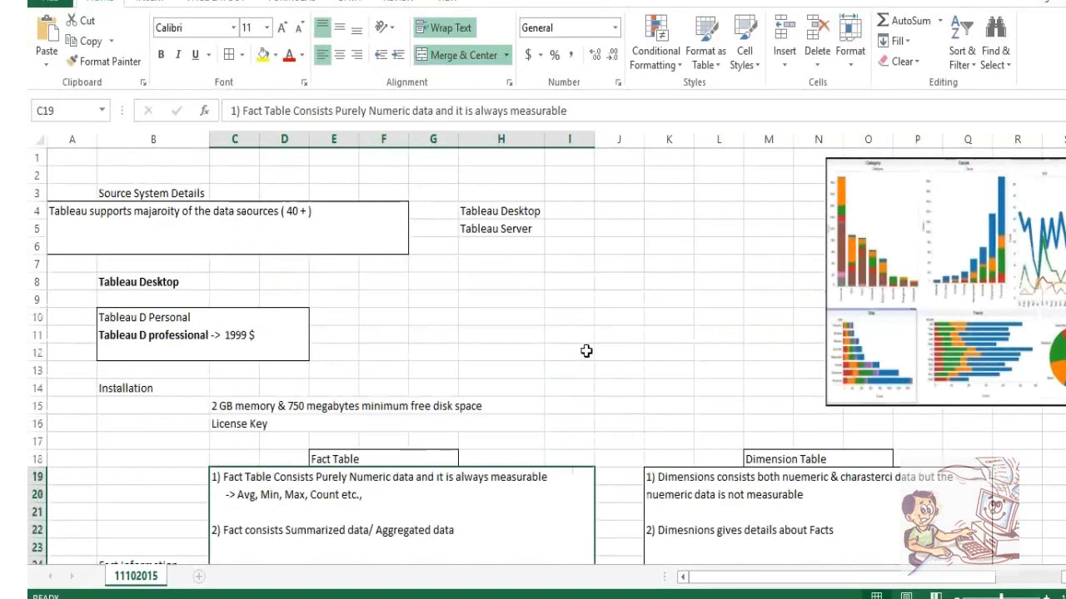
scroll(586, 350, "down", 4)
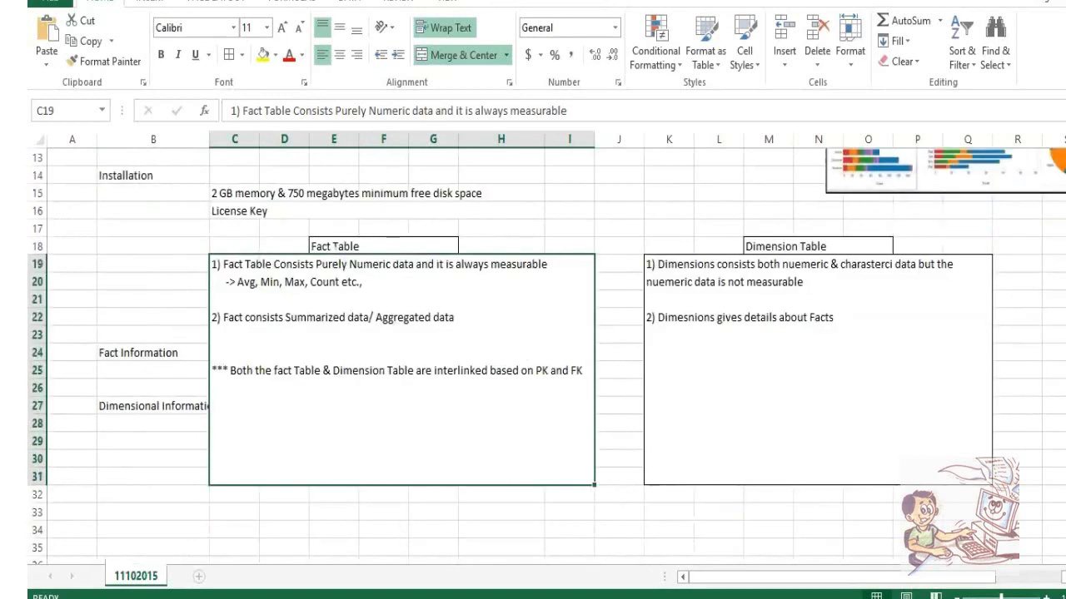
Open the Databases folder on New Volume (D:) in File Explorer and return to the Excel notes
mouse_move(196, 598)
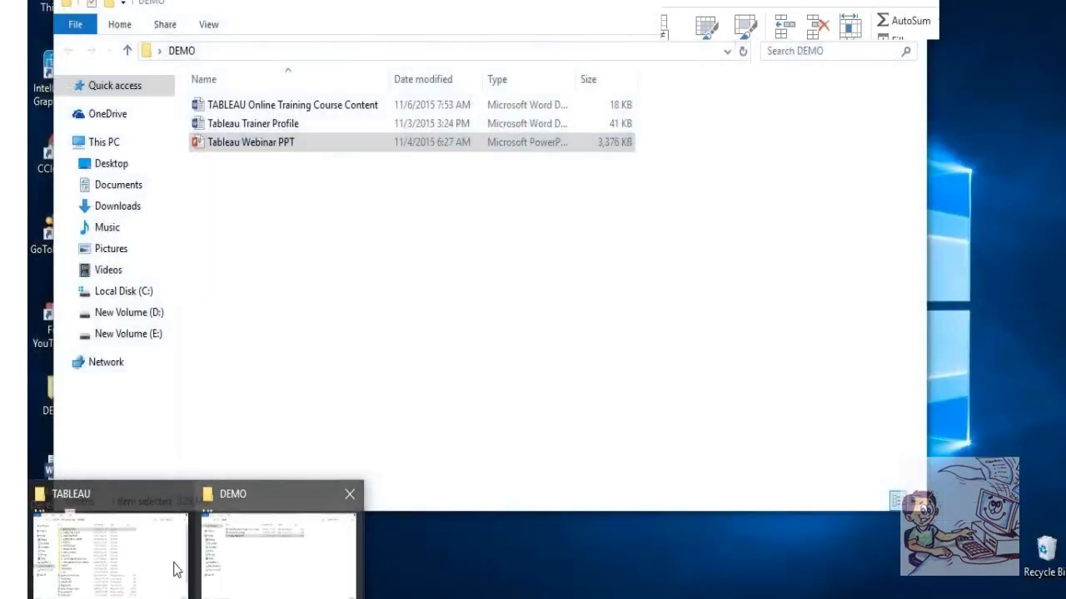
left_click(174, 566)
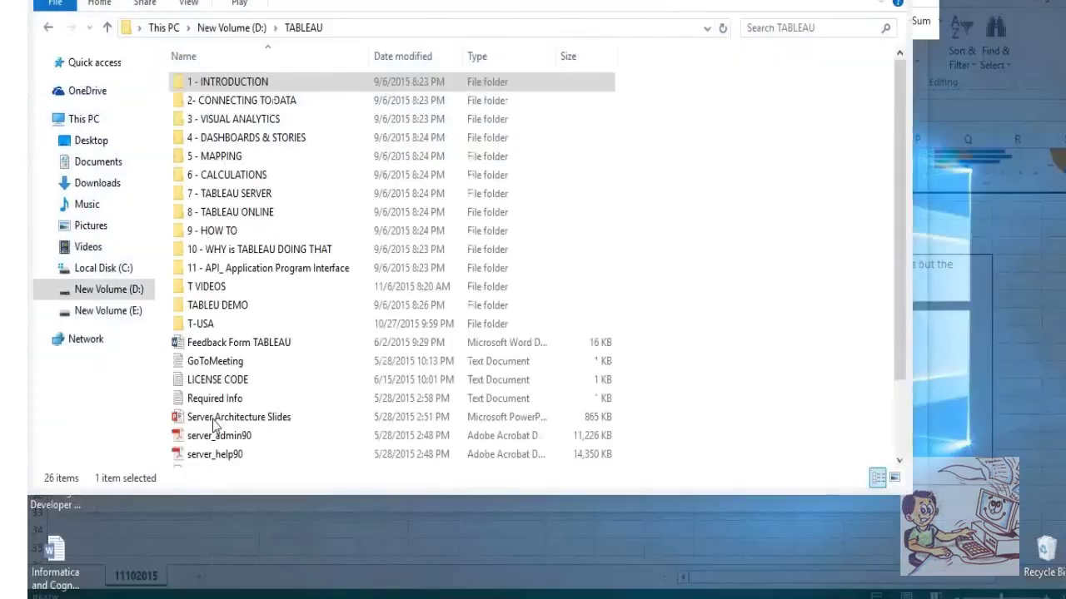
left_click(130, 288)
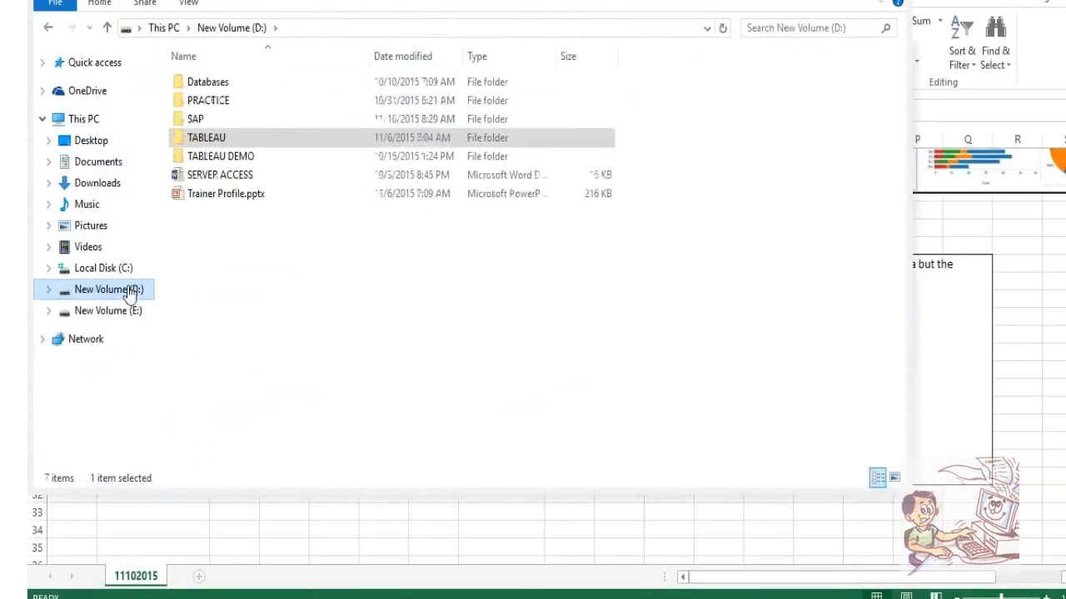
double_click(219, 83)
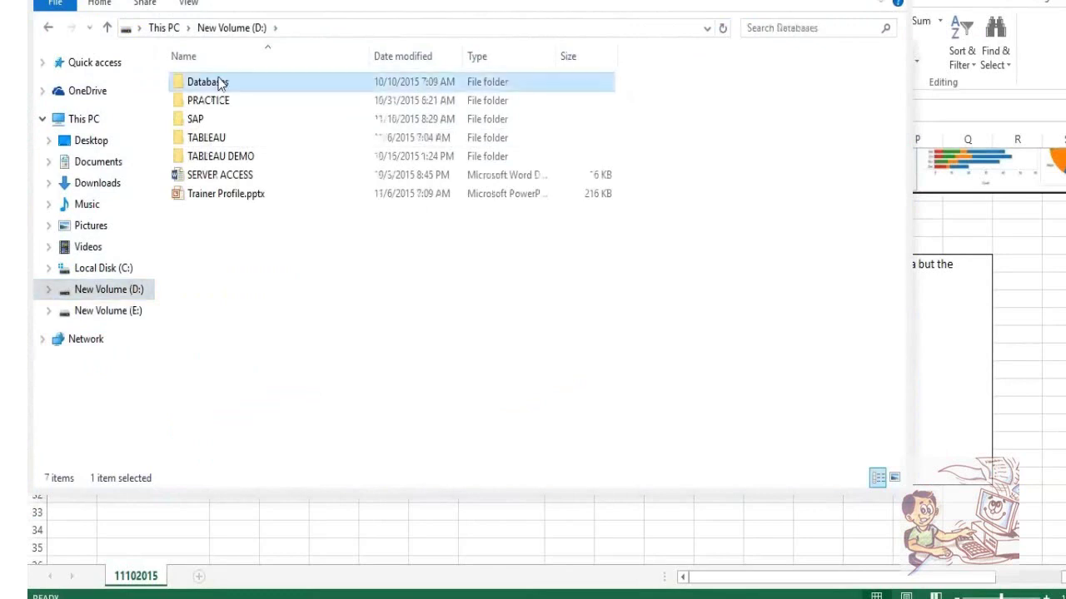
left_click(453, 558)
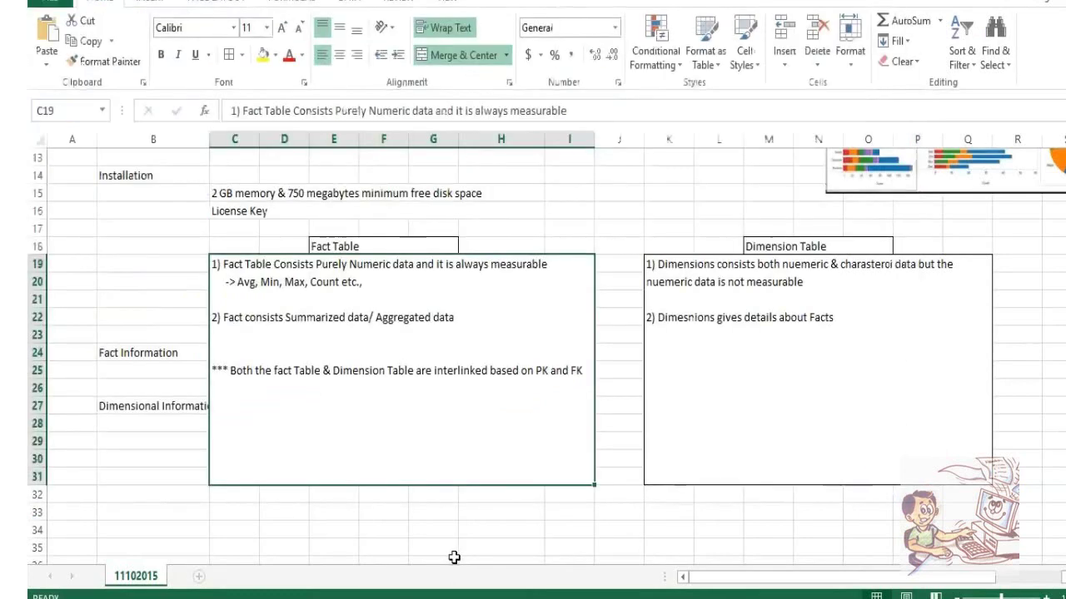
scroll(953, 303, "up", 4)
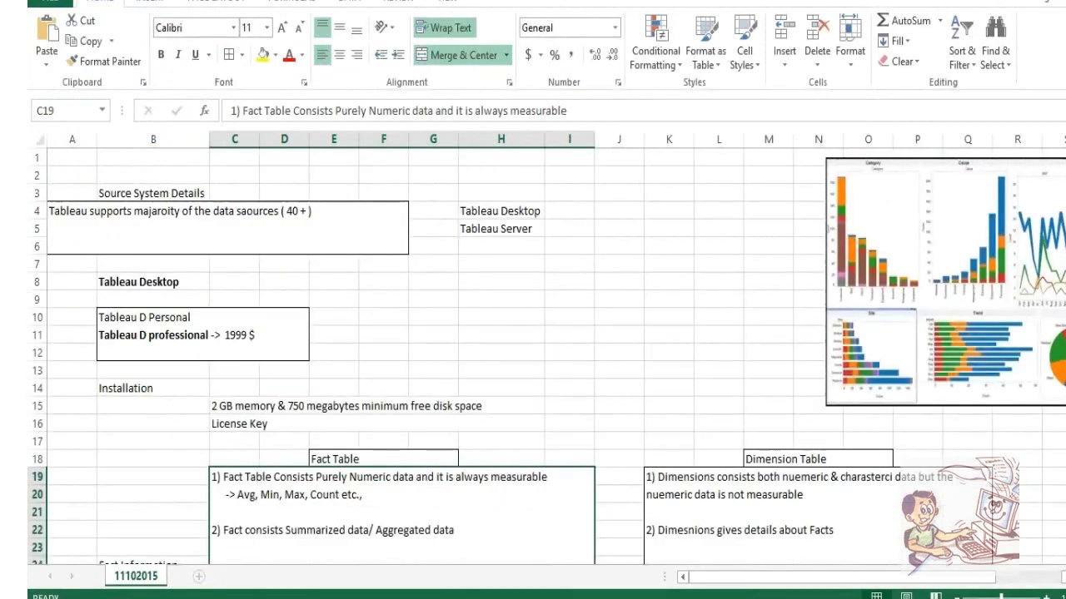
Bring the Databases folder window forward and open the Motors_DatabaseSchema PDF
mouse_move(172, 589)
left_click(258, 574)
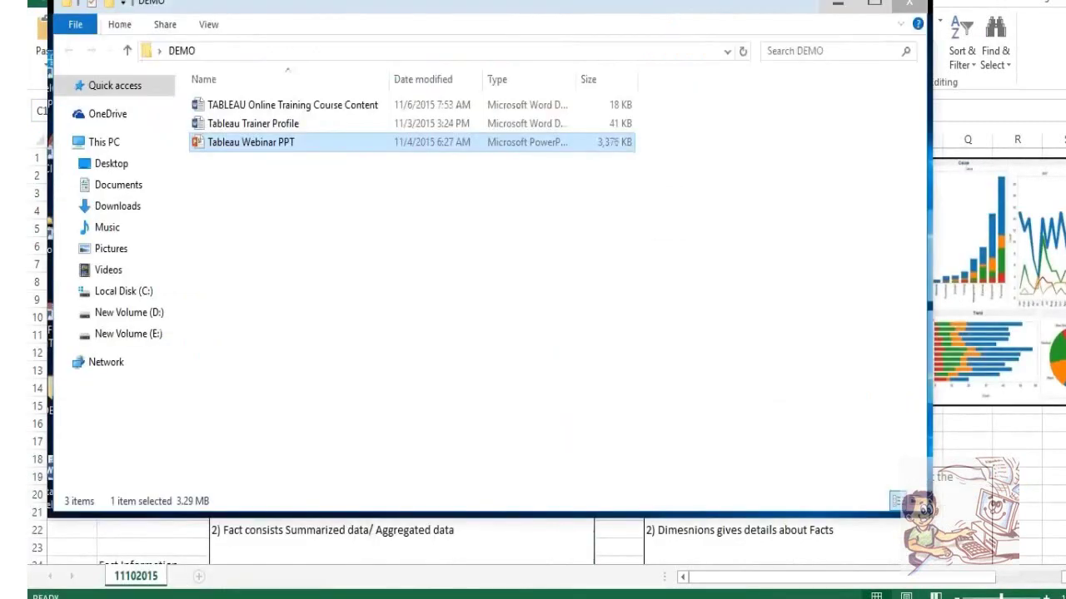
left_click(136, 573)
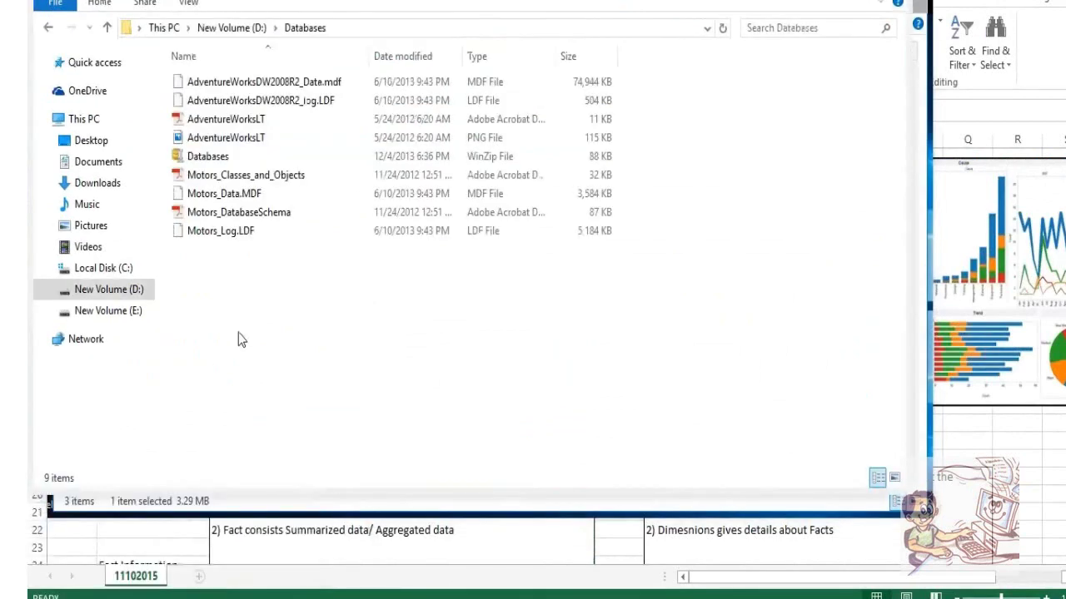
left_click(246, 203)
double_click(245, 212)
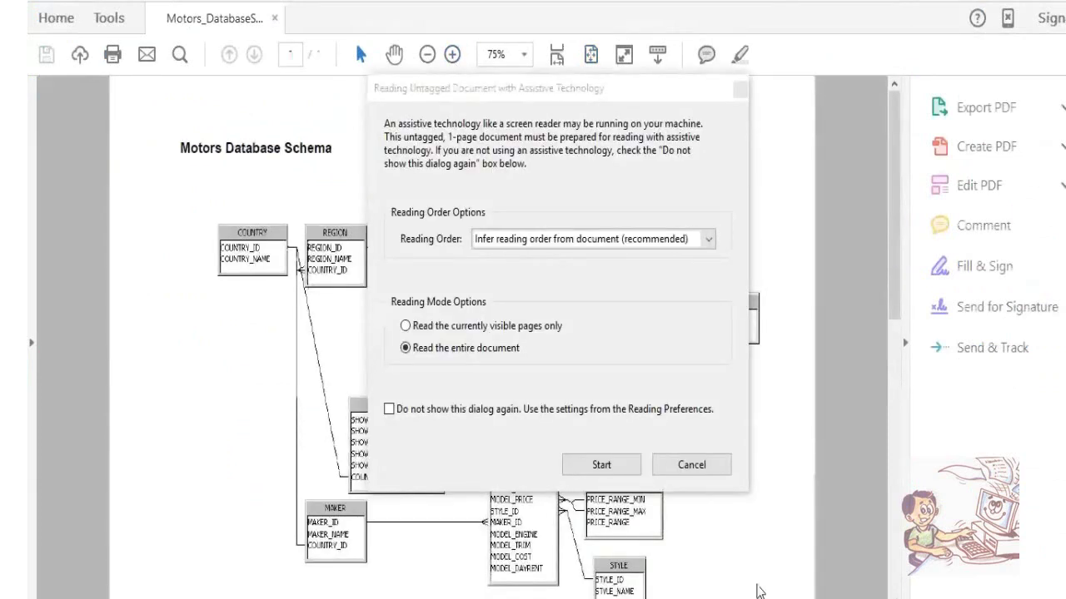
Dismiss the reading options dialog and examine the Motors Database Schema diagram at 100% zoom
key("Return")
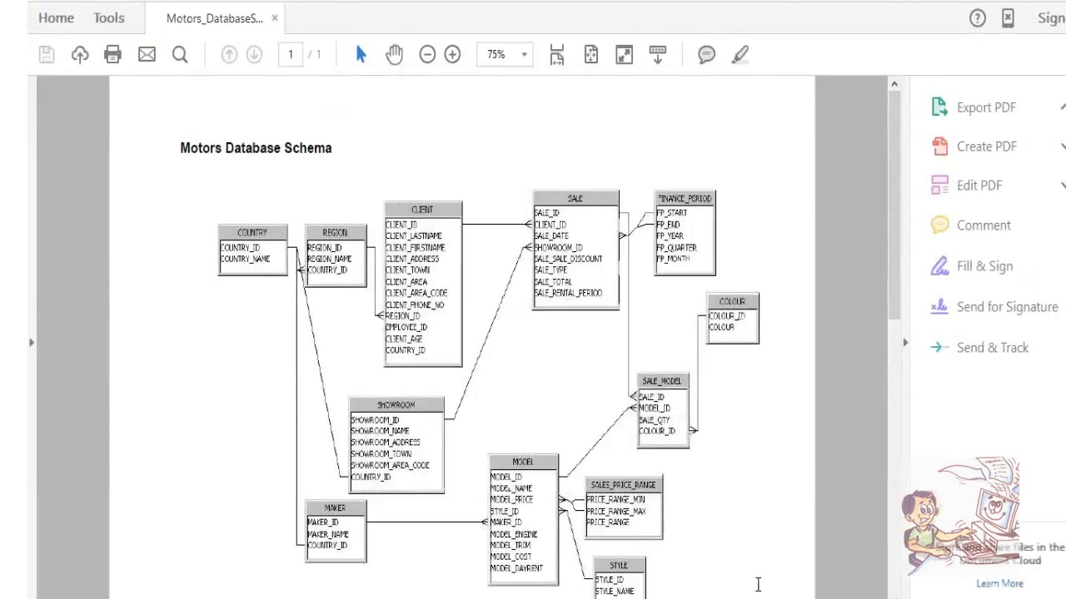
left_click(454, 58)
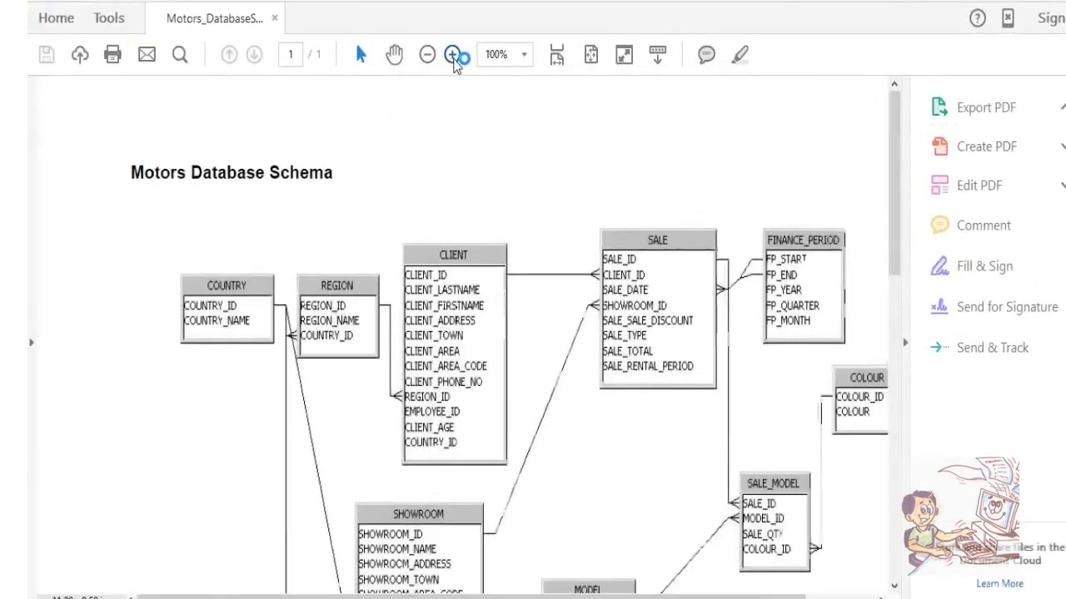
scroll(887, 241, "down", 2)
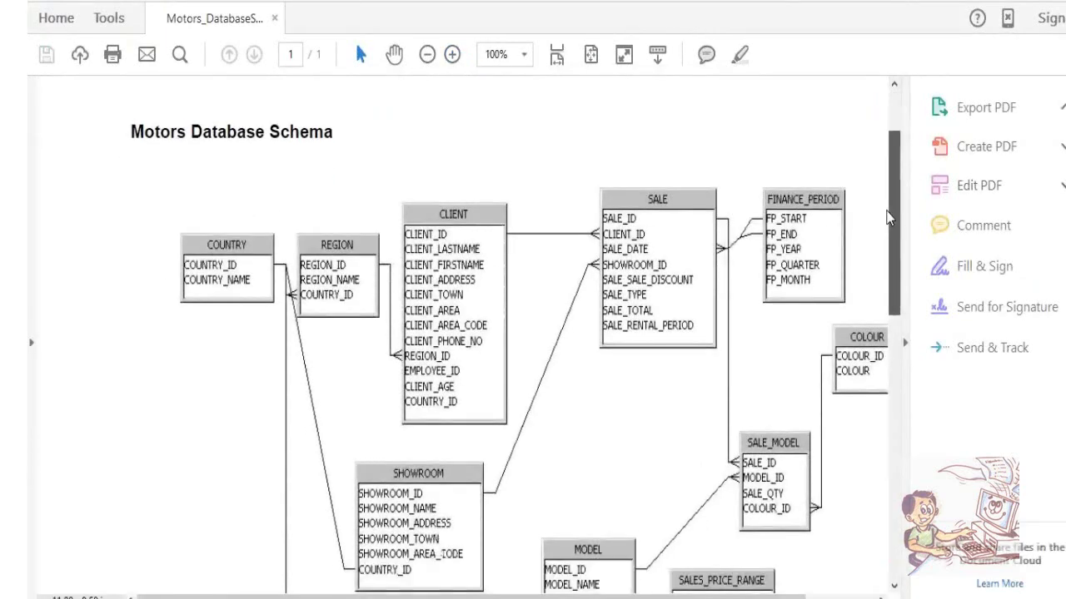
scroll(887, 241, "down", 3)
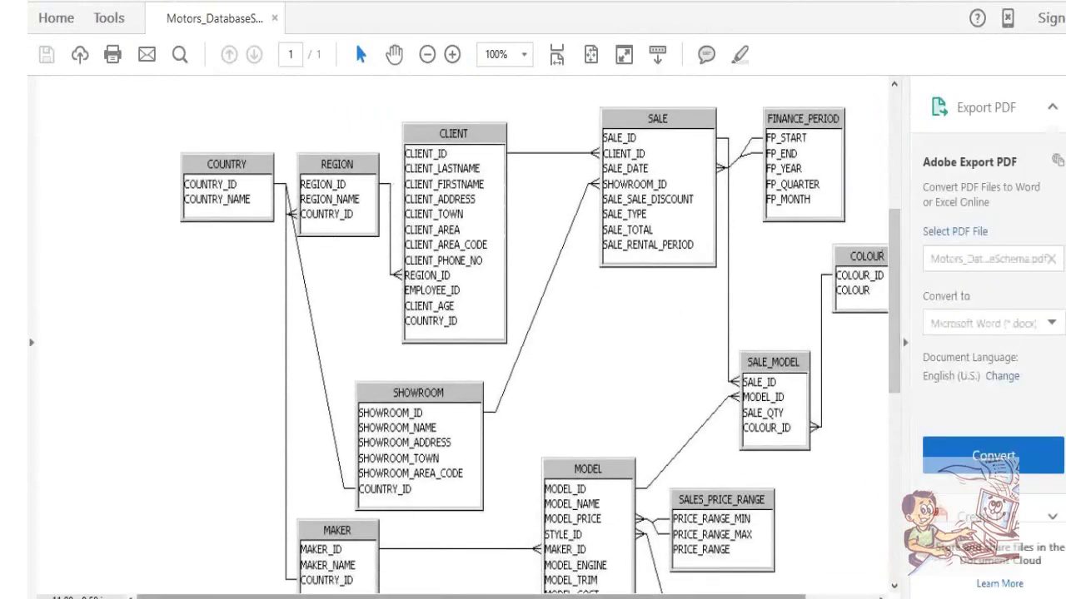
left_click_drag(697, 591, 757, 591)
left_click(596, 379)
left_click(656, 376)
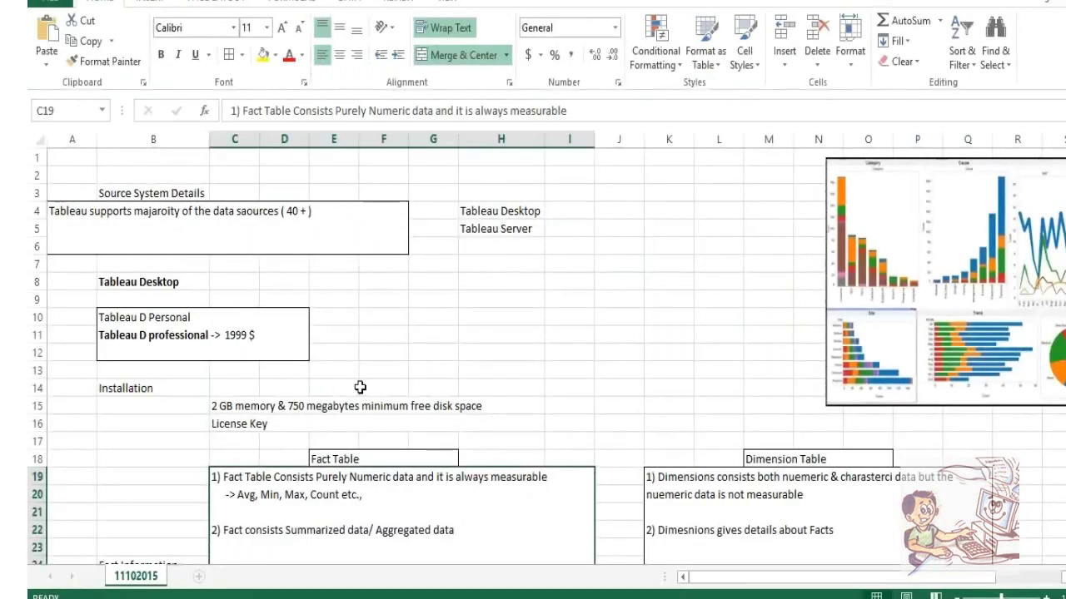
In the Excel Fact Table box, highlight the note on numeric, measurable data and its Avg, Min, Max, Count functions
scroll(360, 387, "down", 2)
double_click(350, 370)
left_click_drag(350, 371, 360, 388)
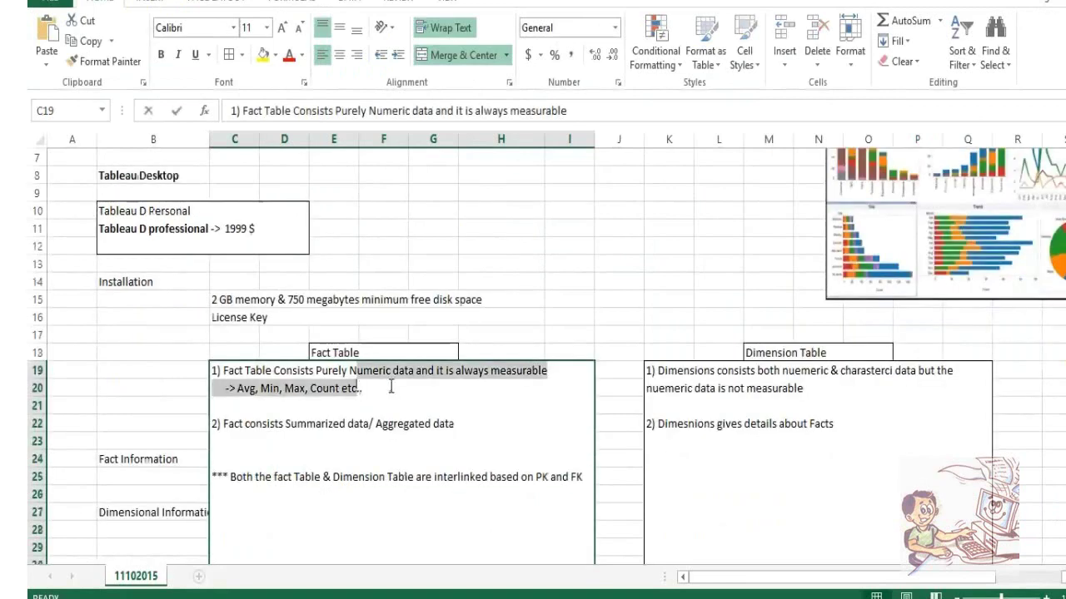
left_click(398, 451)
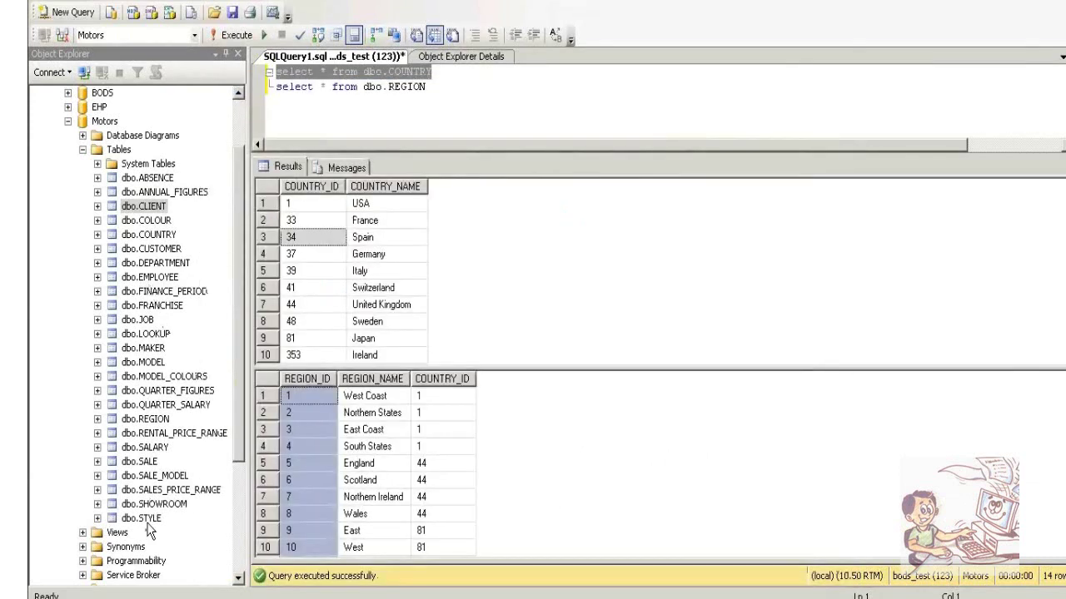
Look through the Motors tables in SQL Server, including dbo.STYLE, dbo.COUNTRY, dbo.FRANCHISE, dbo.MODEL, dbo.CLIENT and dbo.FINANCE_PERIOD, and return to the schema PDF
left_click(146, 521)
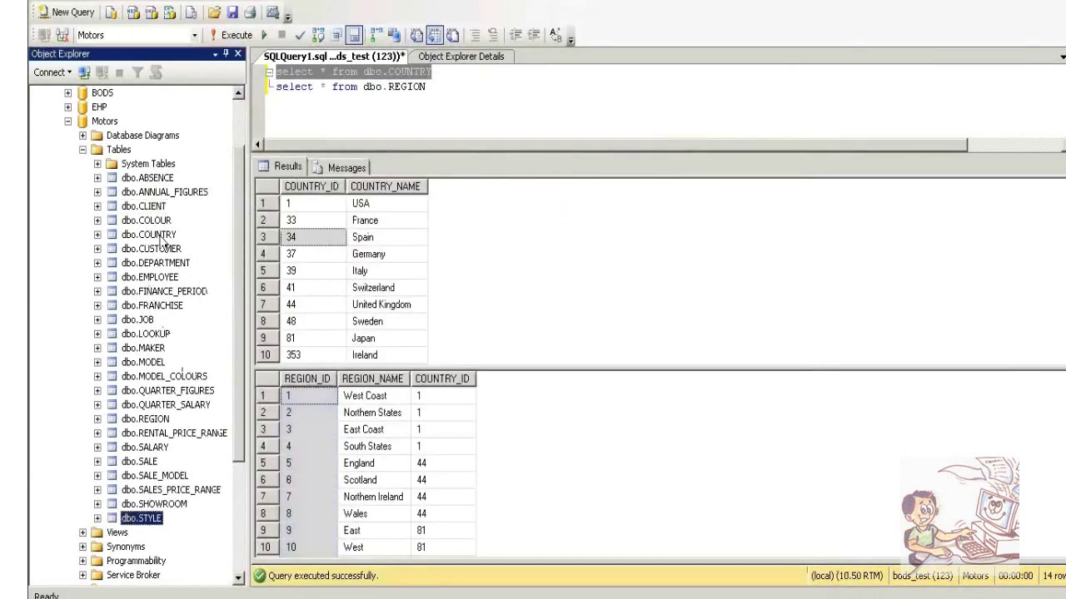
left_click(162, 236)
left_click(155, 305)
left_click(162, 362)
left_click(144, 205)
left_click(154, 291)
left_click(143, 362)
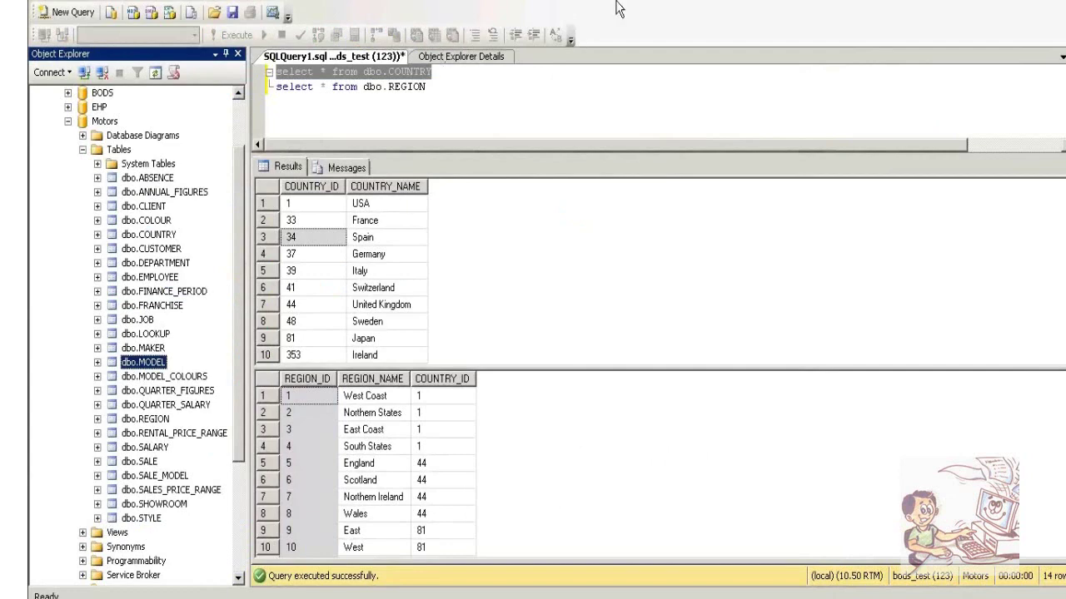
key("alt+Tab")
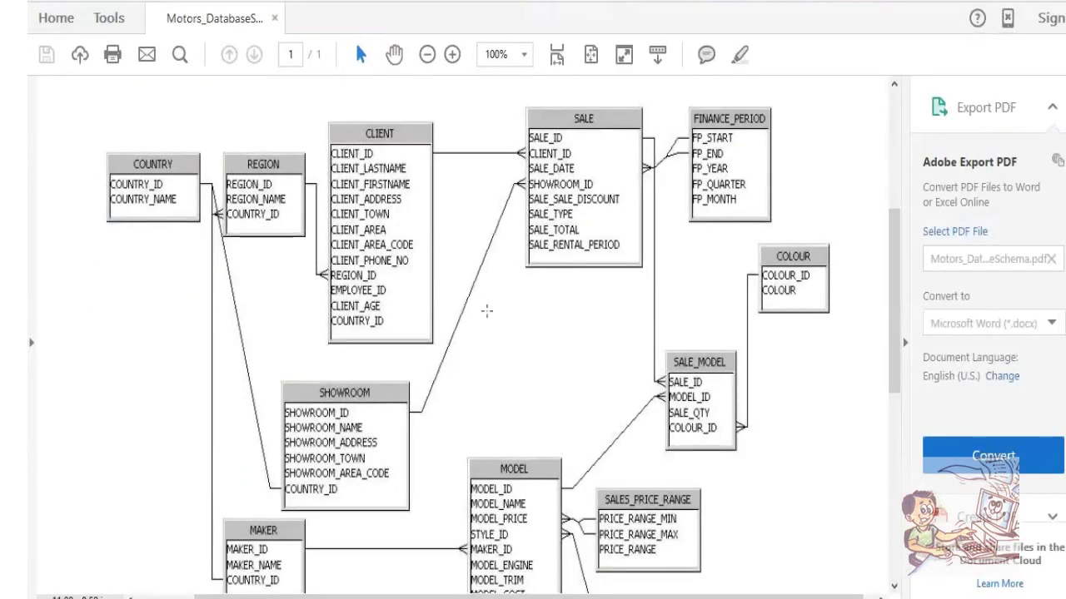